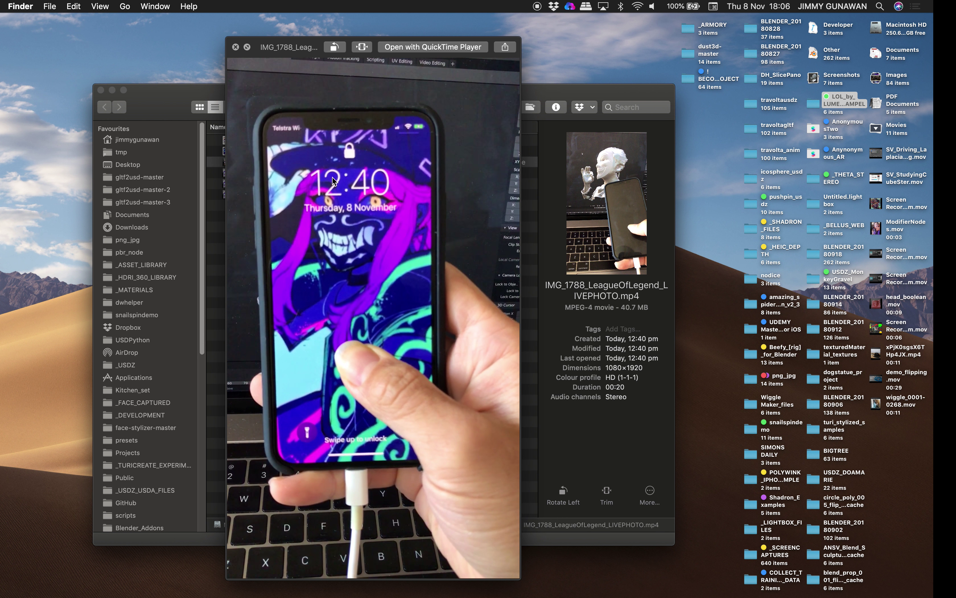
Switch to the web browser and look through the Kotaku article about the League of Legends K-Pop video
key(ctrl+Right)
scroll(463, 260, up, 5)
scroll(468, 259, down, 6)
scroll(466, 254, up, 4)
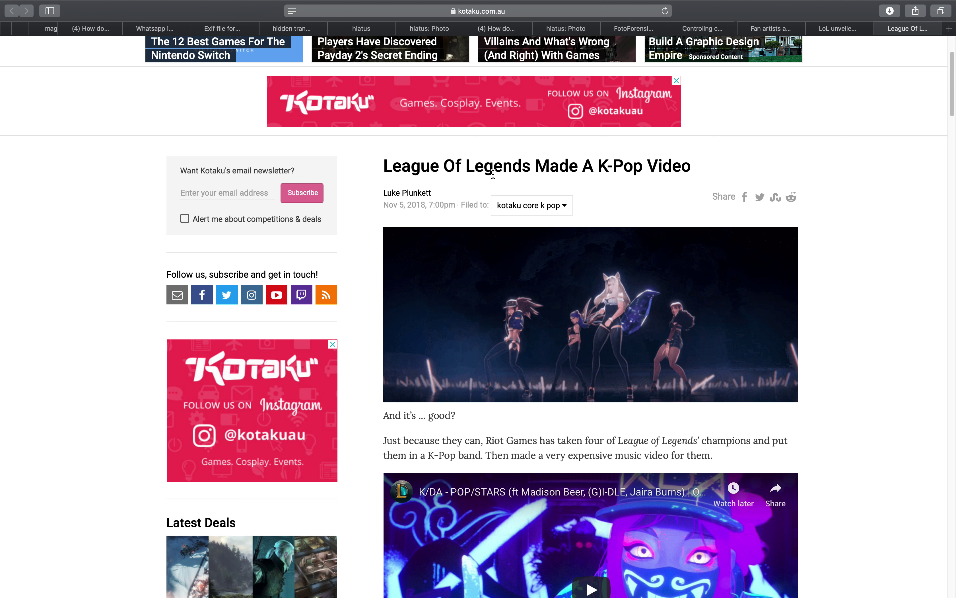
scroll(584, 183, down, 5)
scroll(624, 243, down, 5)
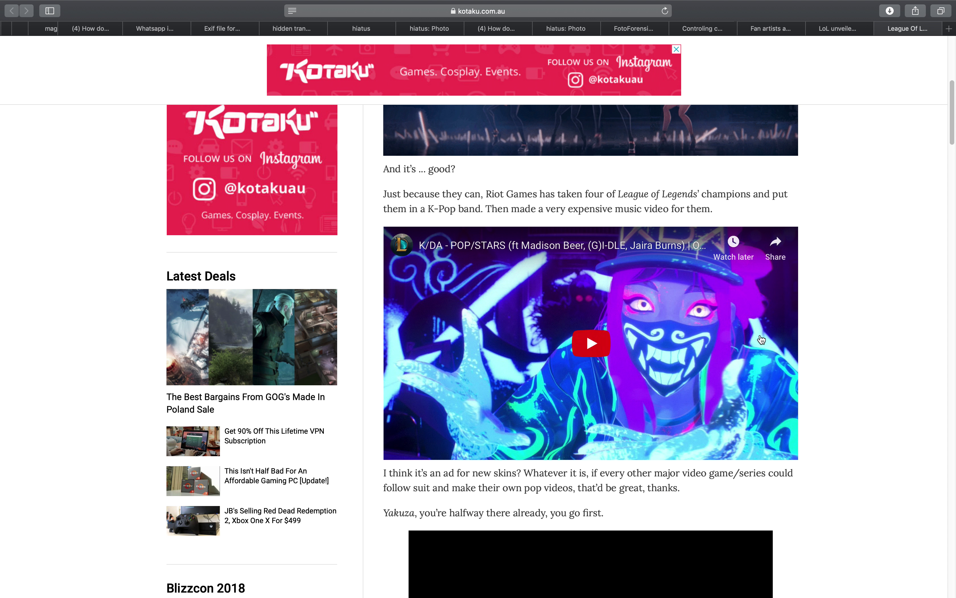
Look through the Shacknews article and the Rift Herald page of K/DA fan art
click(837, 32)
scroll(643, 305, down, 15)
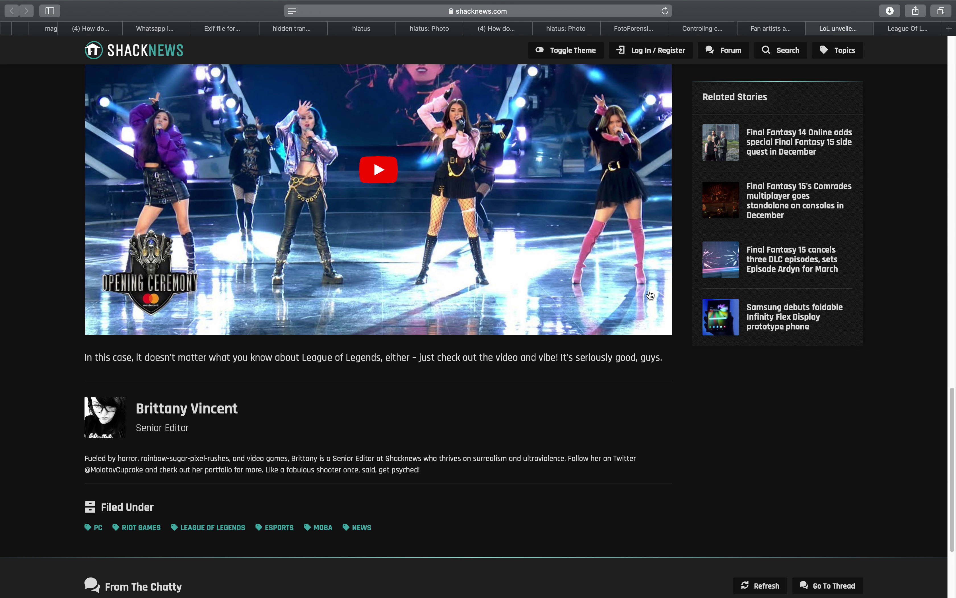
click(789, 30)
scroll(695, 183, down, 20)
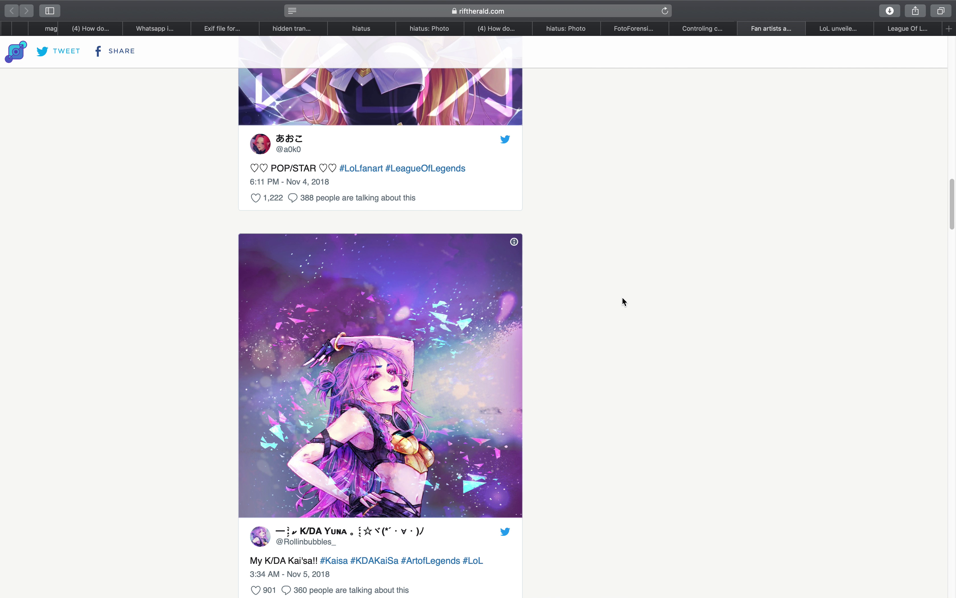
scroll(624, 302, down, 15)
scroll(624, 301, up, 5)
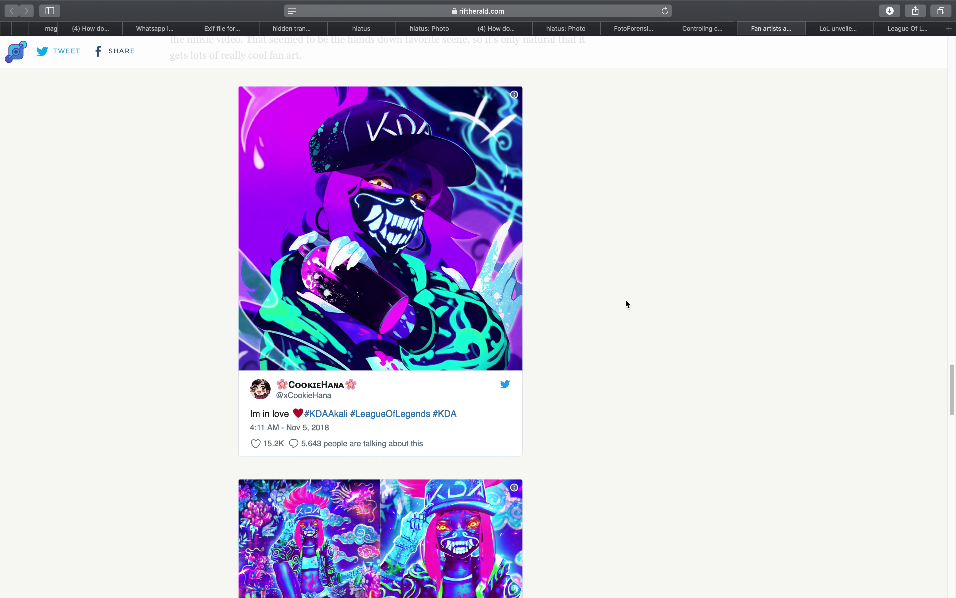
scroll(468, 246, down, 10)
scroll(391, 362, up, 12)
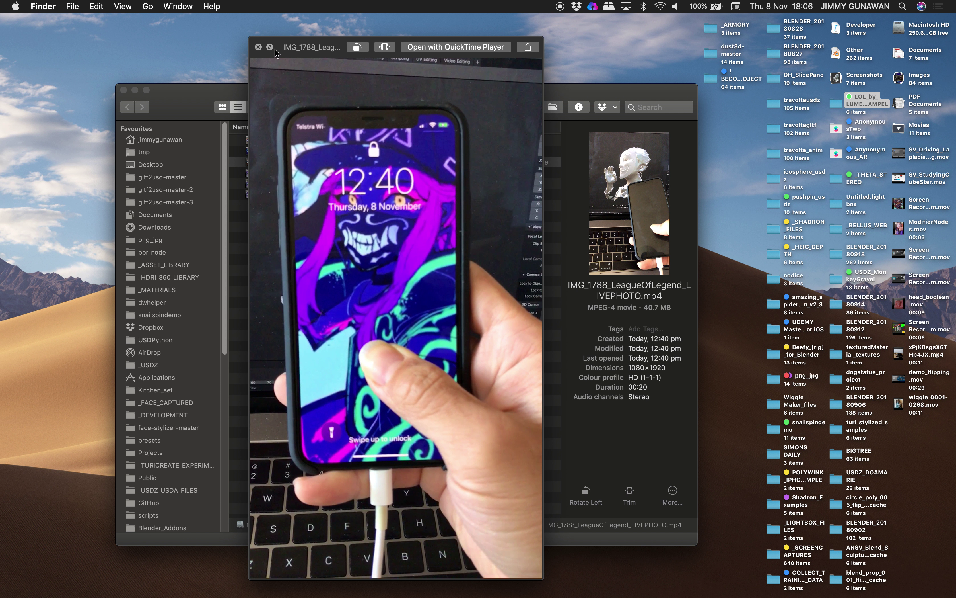
Close the video preview in Finder and compare the two DrUH4y JPEG images in an enlarged preview
click(258, 47)
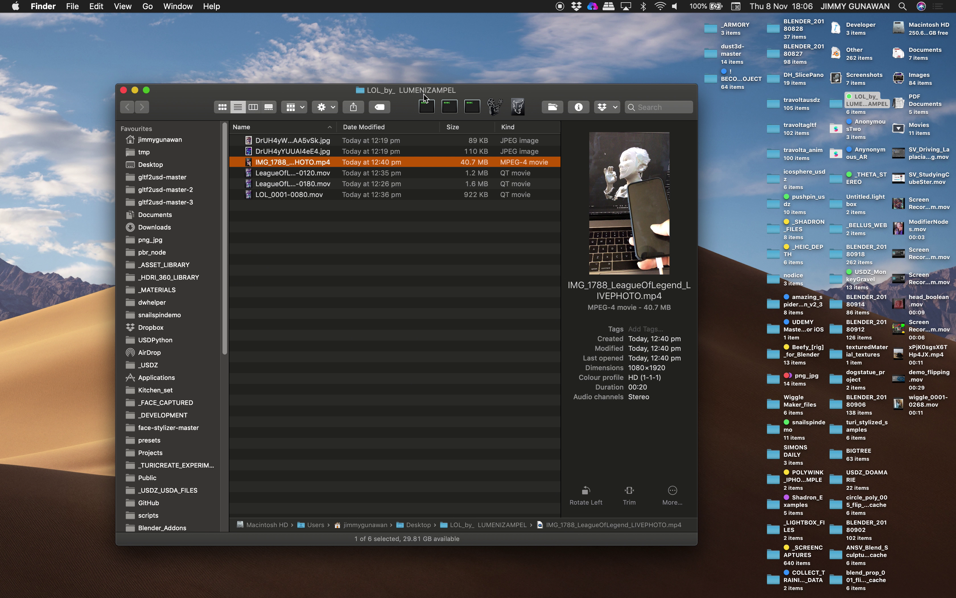
drag(447, 95, 474, 98)
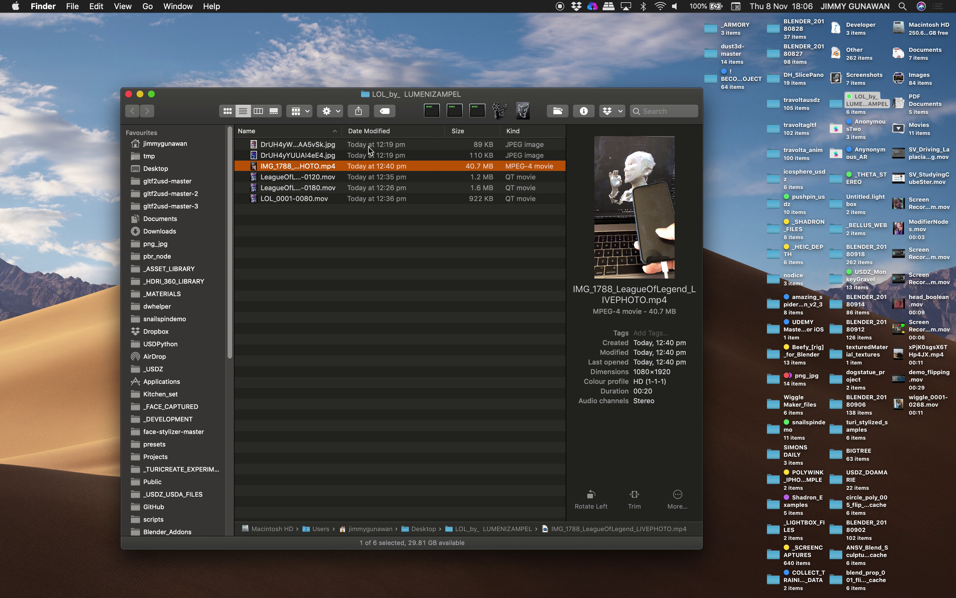
click(352, 153)
click(347, 144)
shift+click(348, 153)
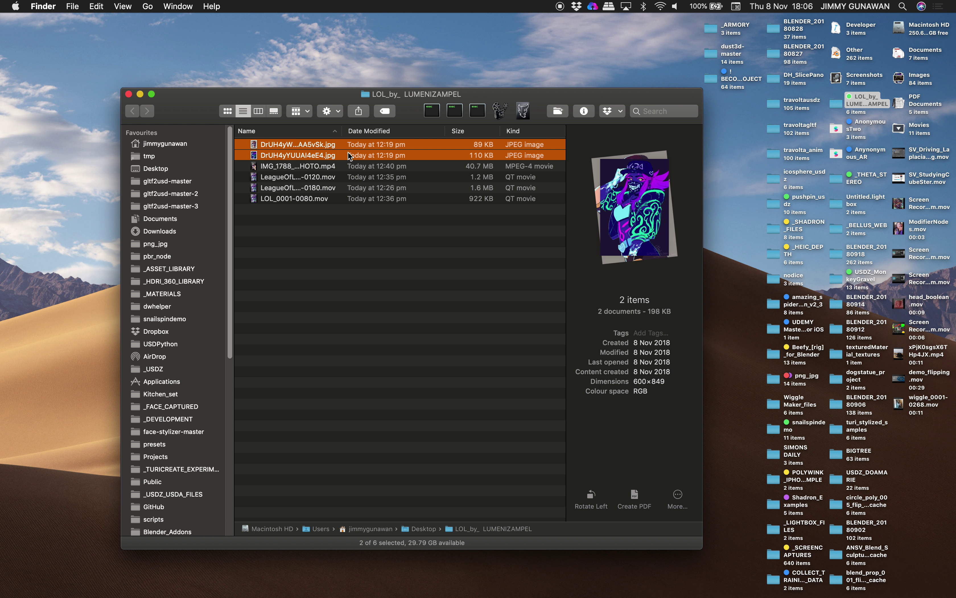
key(space)
key(Right)
key(Left)
key(Right)
key(Left)
key(Right)
key(Left)
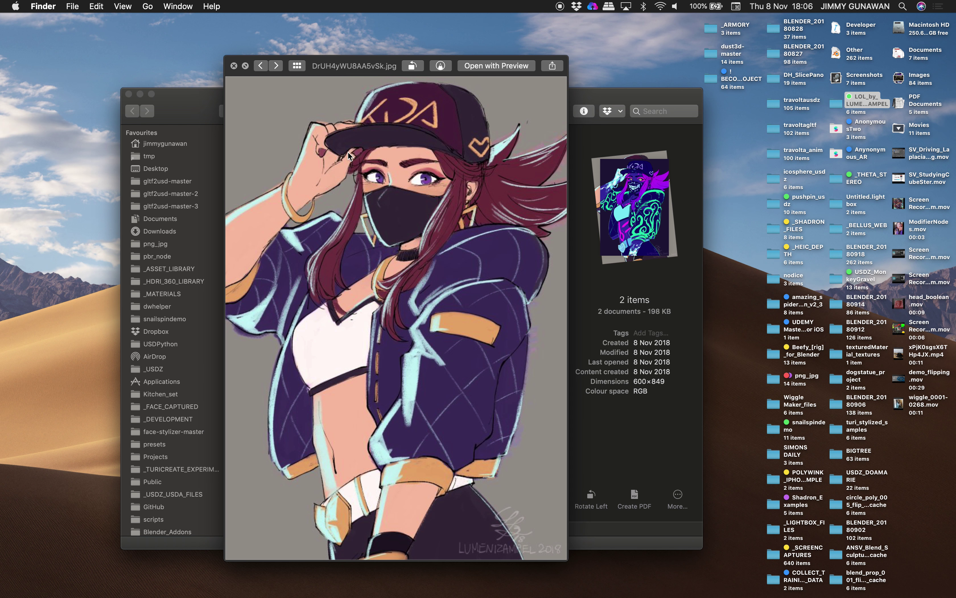
key(Right)
key(Left)
key(Right)
key(Left)
key(Right)
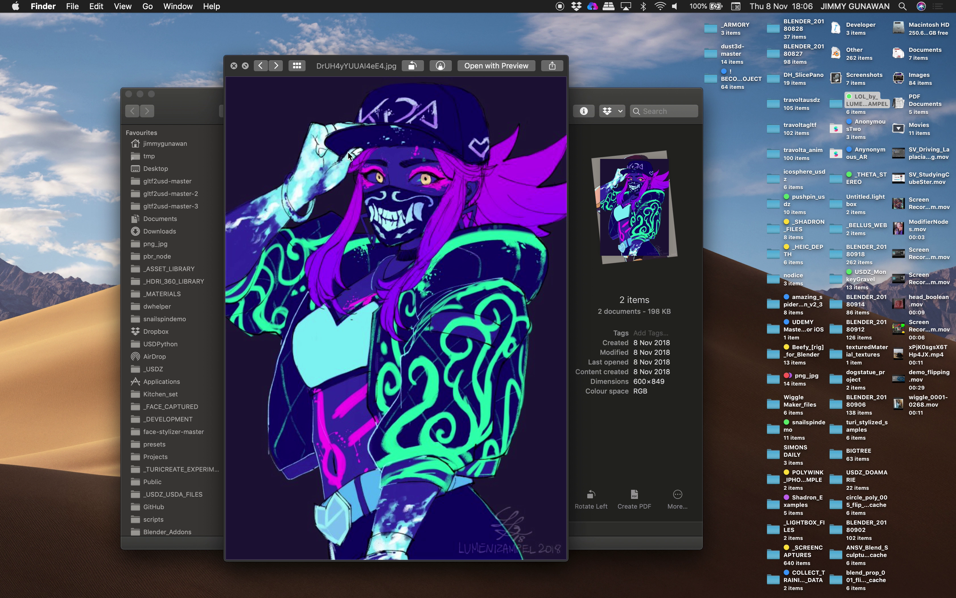
drag(377, 70, 484, 70)
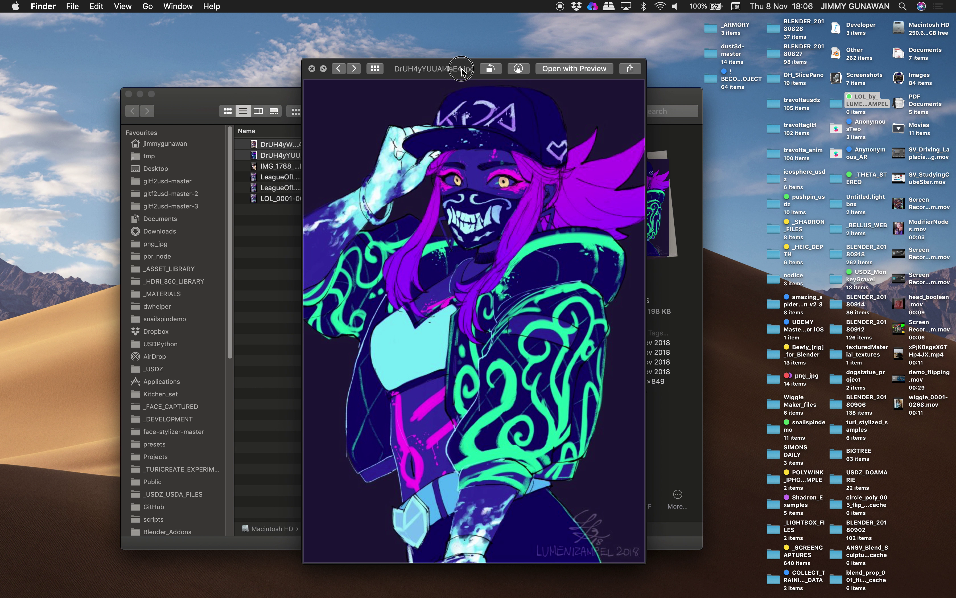
click(312, 67)
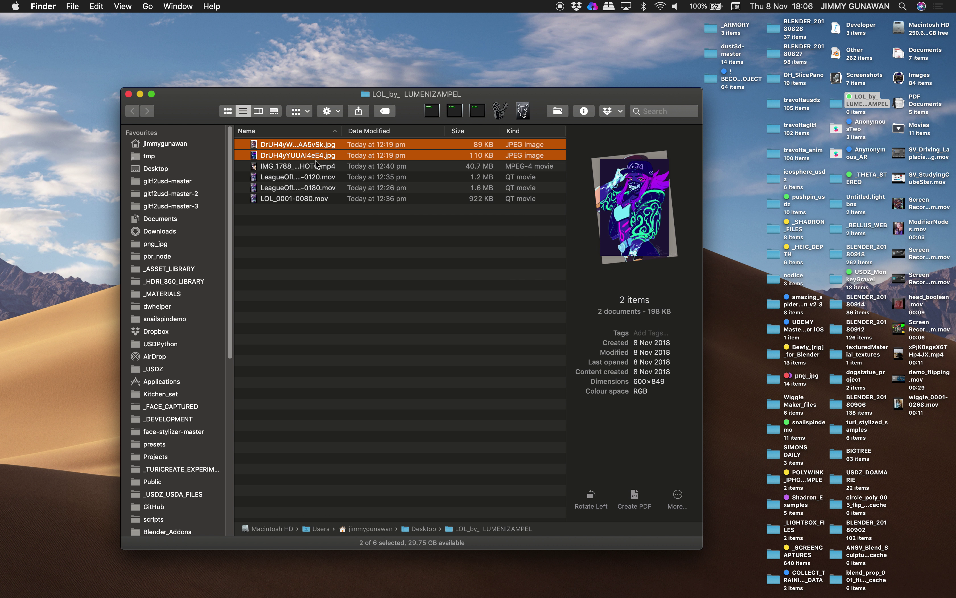
Preview the video IMG_1788_LeagueOfLegend_LIVEPHOTO.mp4 and close the preview
click(319, 169)
key(space)
drag(401, 567, 485, 555)
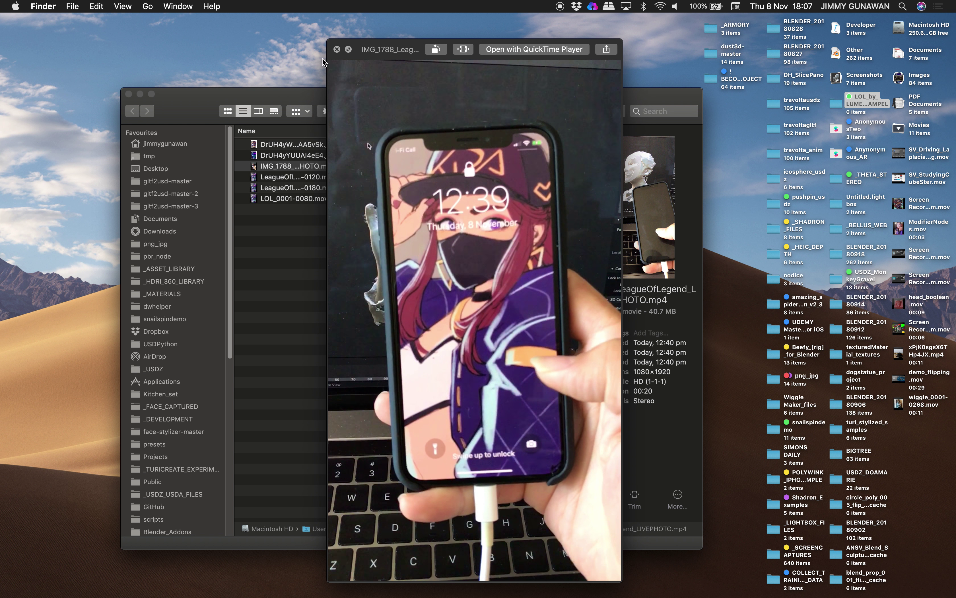
click(337, 49)
Launch Blender, dismiss its splash screen and make its window full screen
drag(499, 101, 483, 95)
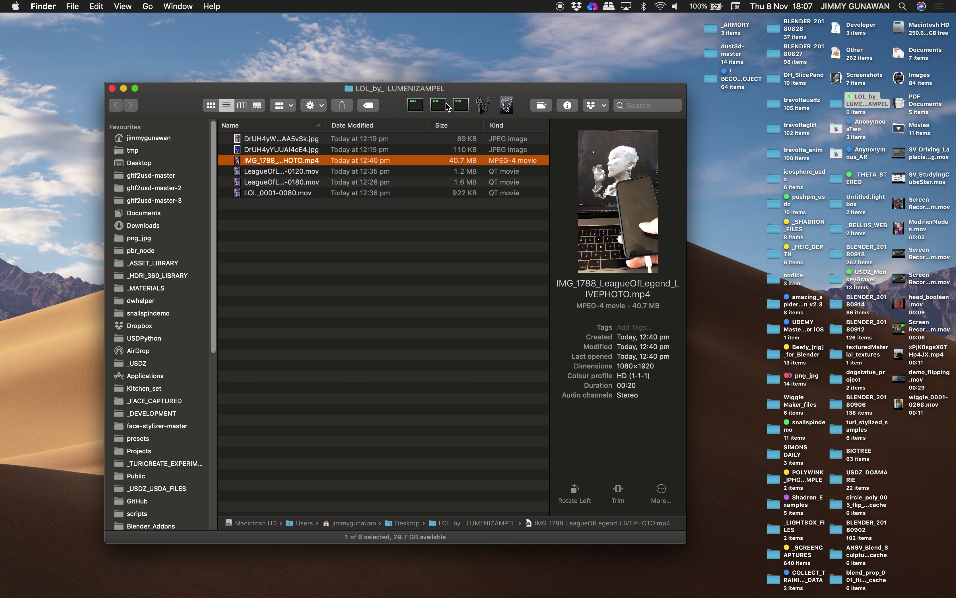
click(439, 105)
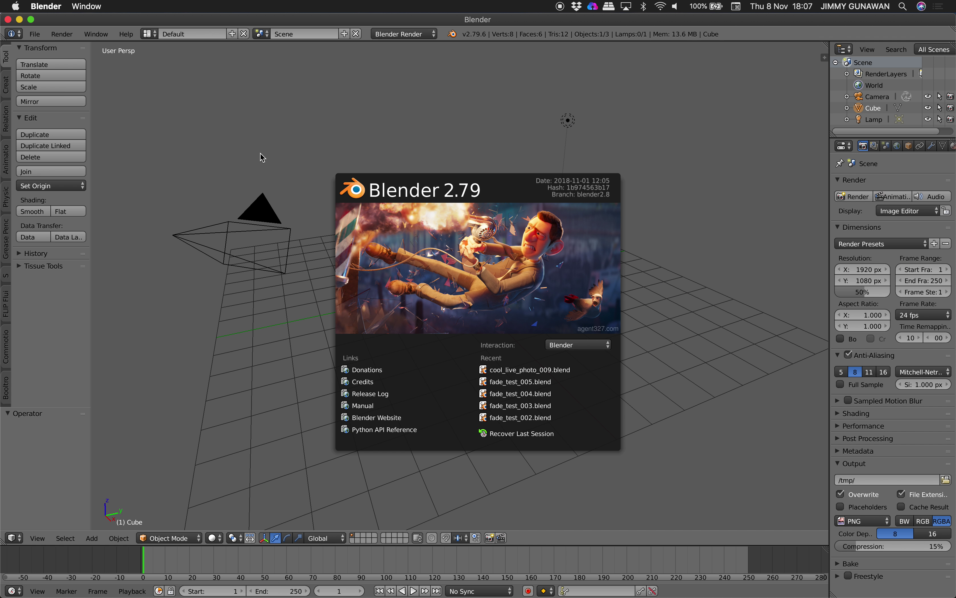
click(353, 158)
scroll(353, 157, down, 3)
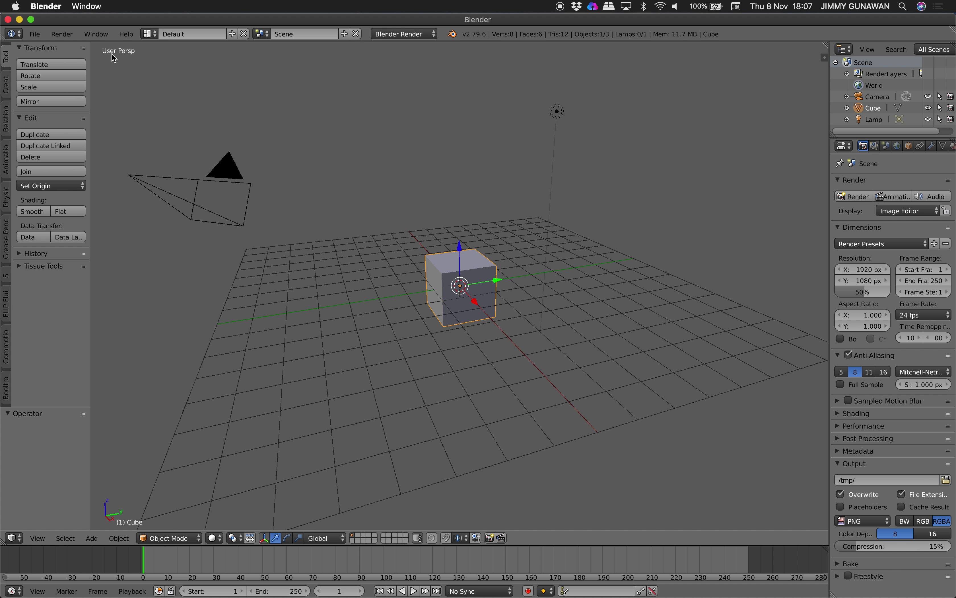
click(31, 20)
Delete all default objects from the scene and set the render engine to Cycles Render
scroll(399, 145, left, 3)
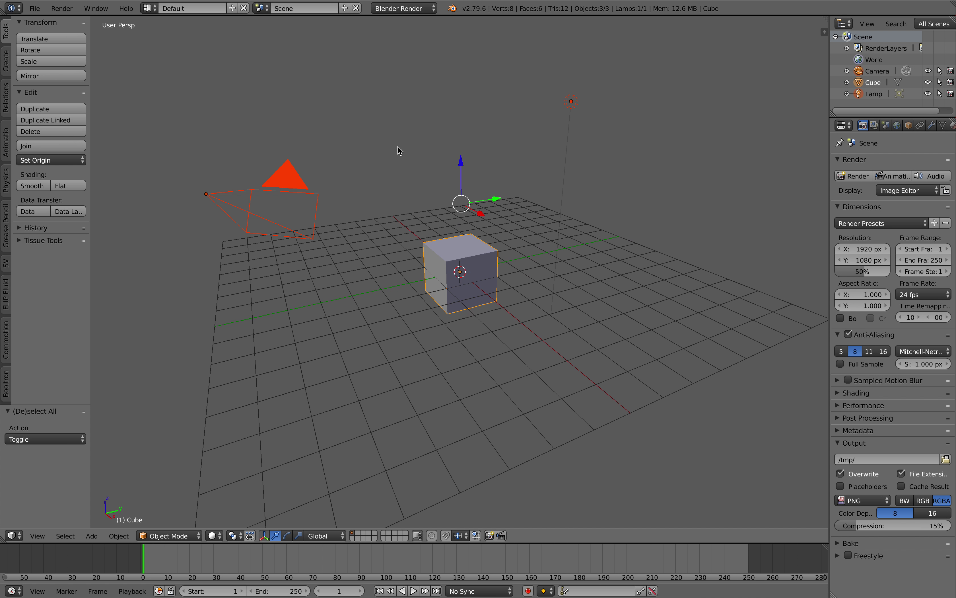
key(Delete)
click(383, 8)
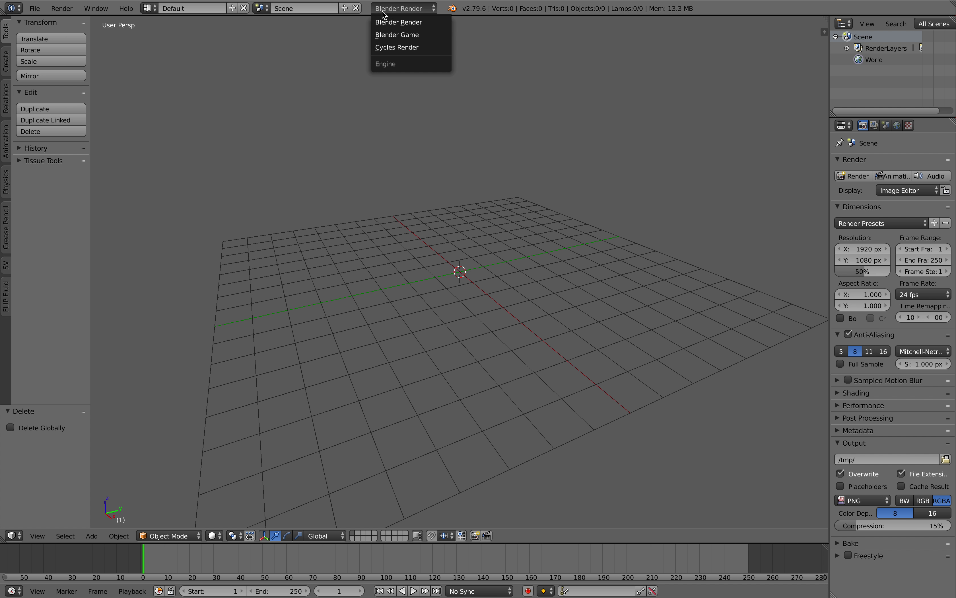
click(397, 47)
scroll(390, 47, left, 3)
View the splash screen again and dismiss it
click(126, 9)
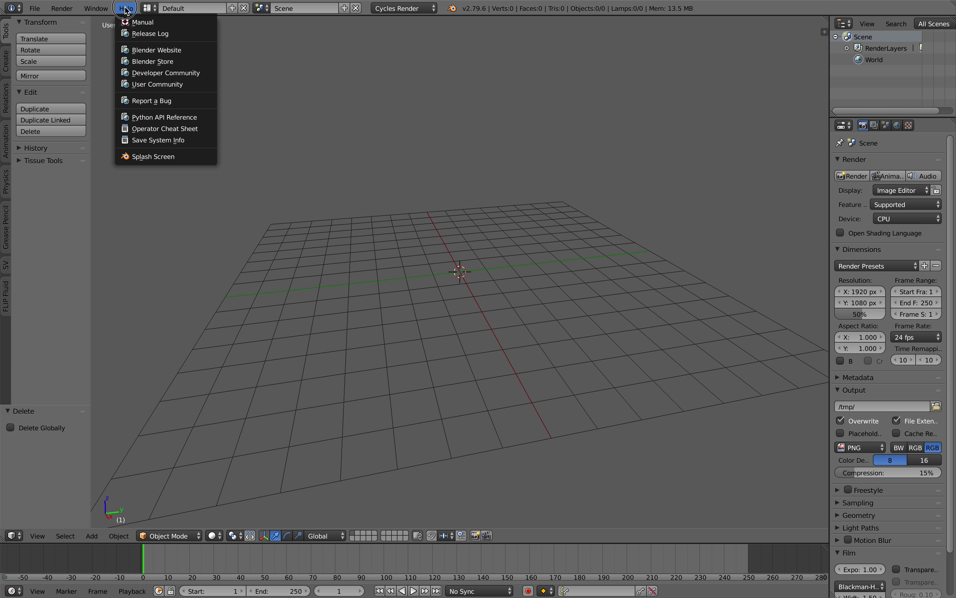
click(154, 156)
click(460, 189)
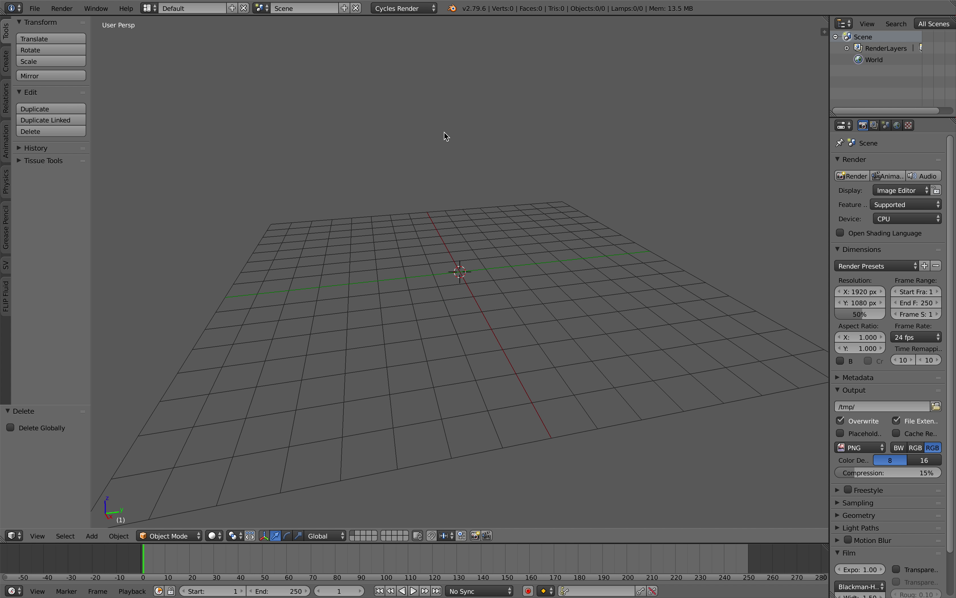
Switch to the Compositing screen layout, shrink the node editor slightly and enable compositing nodes
click(148, 9)
click(165, 46)
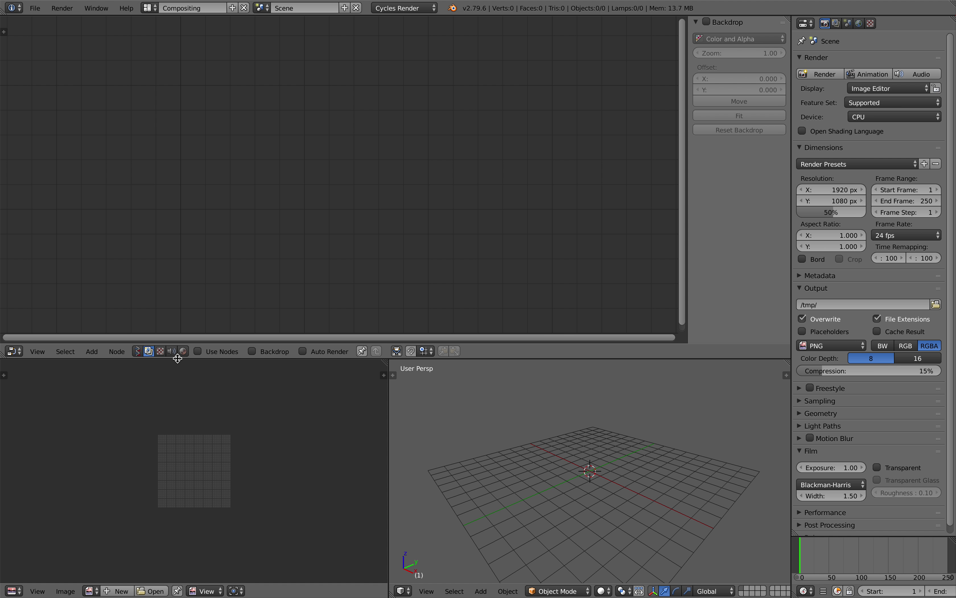
drag(177, 358, 173, 340)
click(198, 334)
scroll(248, 269, down, 3)
scroll(240, 256, down, 3)
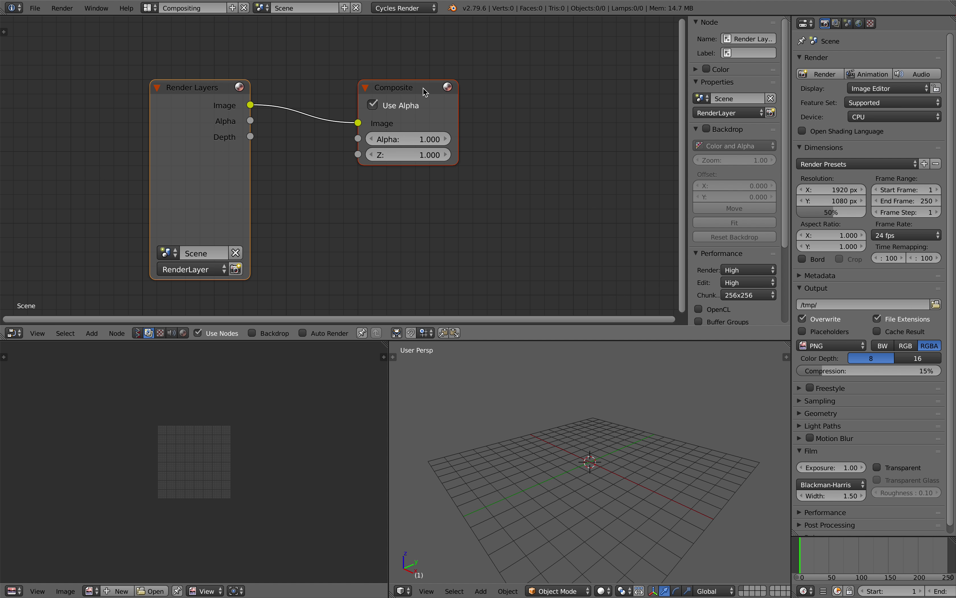
Spread the Render Layers and Composite nodes apart to make room between them
click(429, 94)
key(Home)
drag(225, 73, 188, 50)
drag(477, 82, 540, 81)
scroll(349, 112, down, 1)
middle_drag(348, 113, 369, 118)
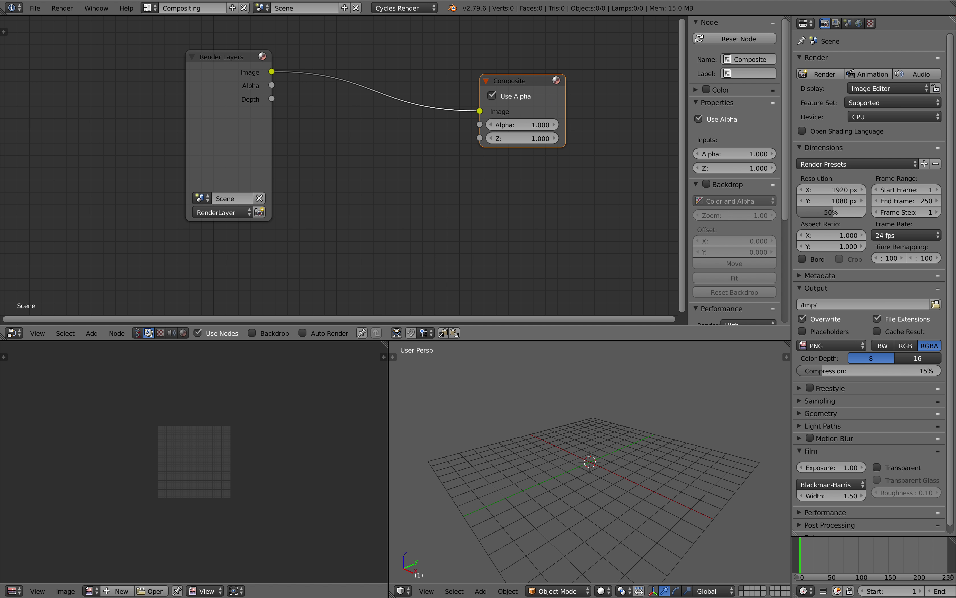
Leave full screen and arrange a narrowed Finder window beside the Blender window
click(31, 18)
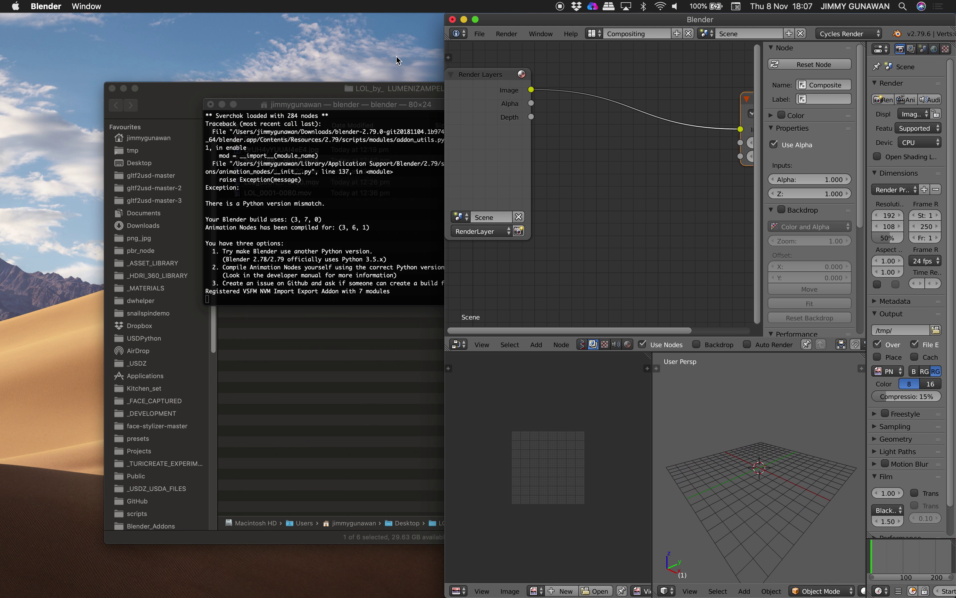
drag(312, 88, 258, 84)
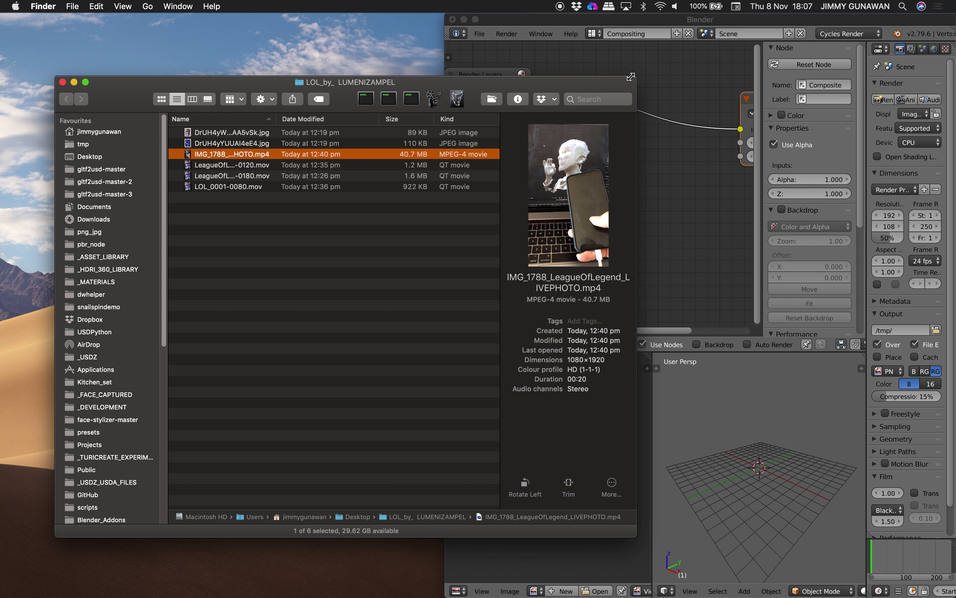
drag(630, 77, 449, 74)
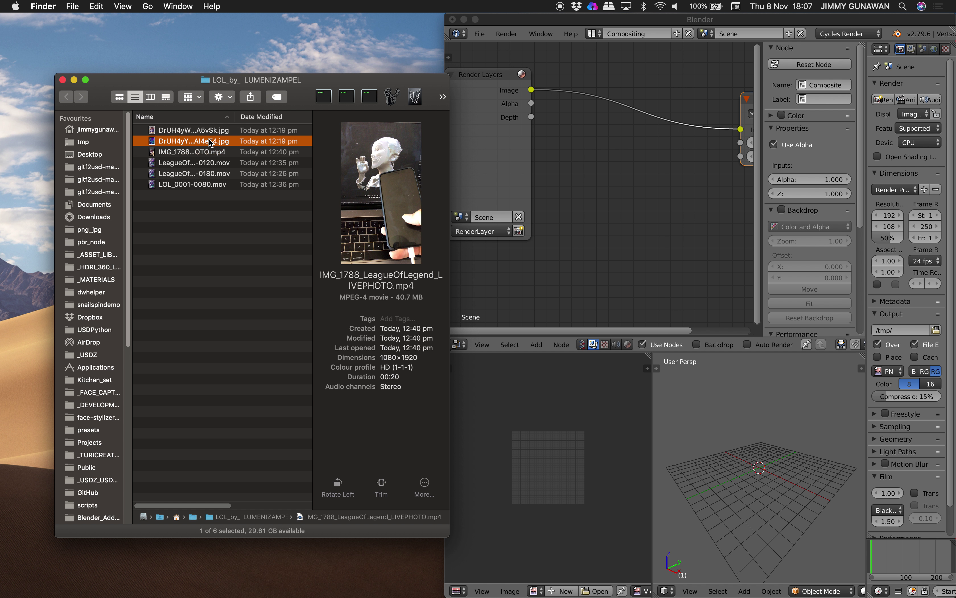
Bring DrUH4yWU8AA5vSk.jpg from Finder into the compositor as an image node, placed below the Render Layers–Composite link
click(214, 131)
click(212, 141)
drag(213, 130, 568, 177)
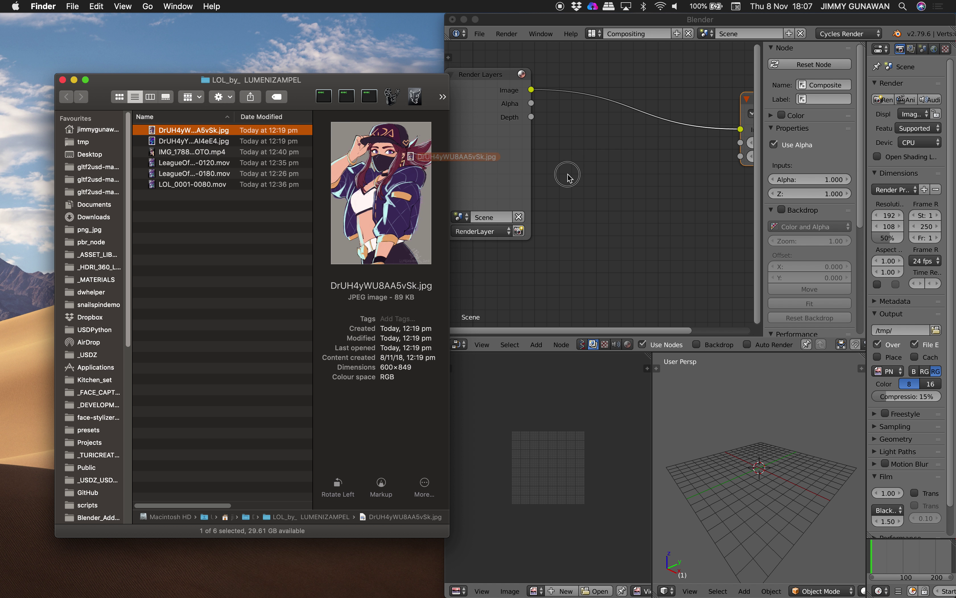
scroll(620, 168, down, 5)
middle_drag(622, 181, 596, 173)
drag(192, 152, 577, 160)
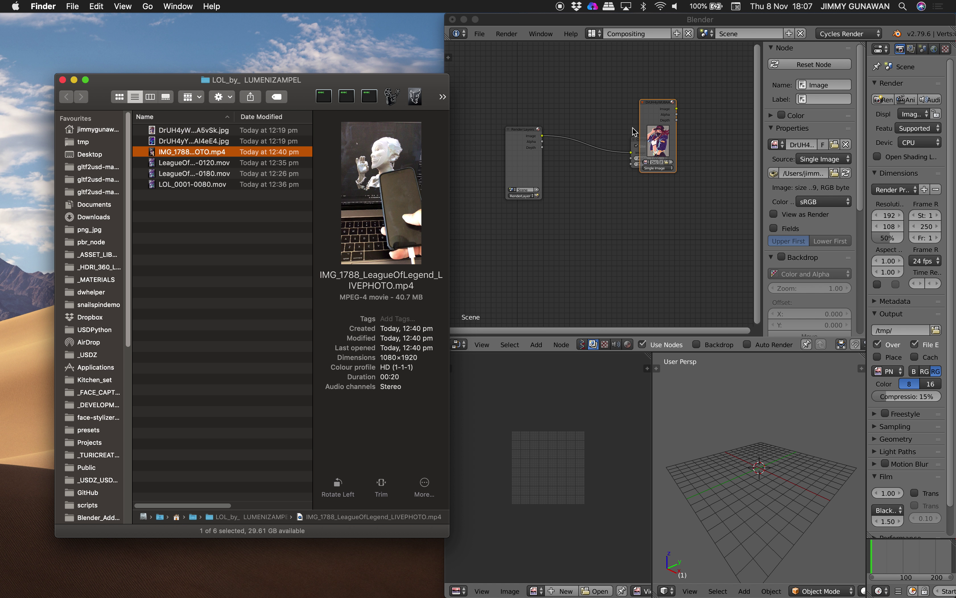
click(652, 110)
Add DrUH4yYUUAI4eE4.jpg as a second image node beneath the first and return Blender to full screen
click(212, 143)
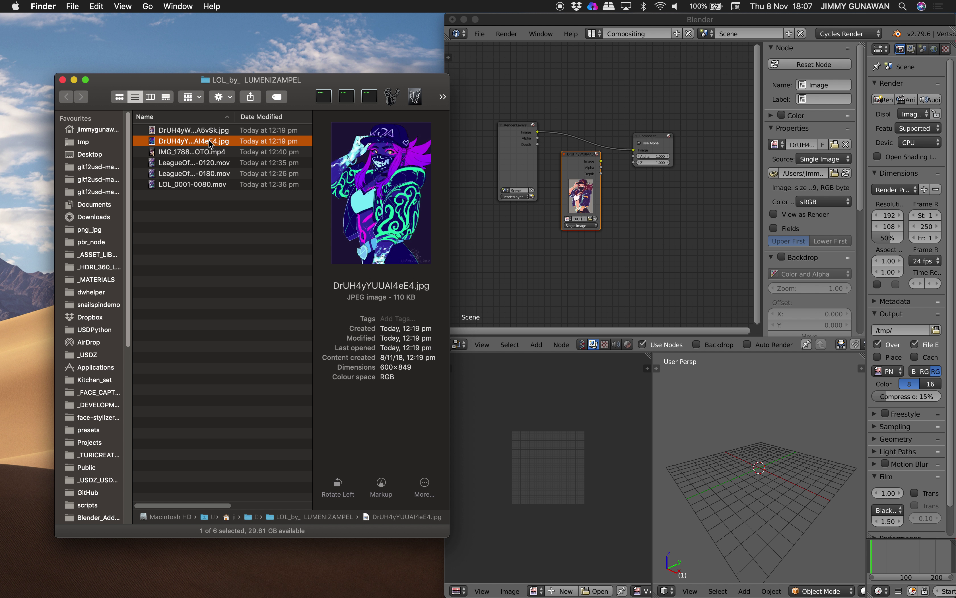
click(652, 205)
scroll(650, 205, up, 1)
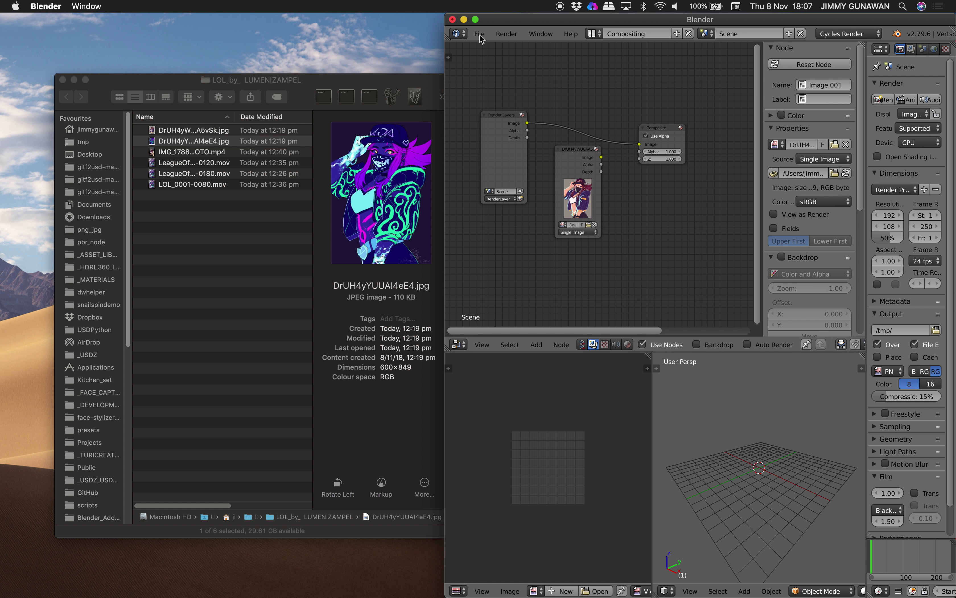
click(475, 19)
drag(595, 139, 346, 155)
key(ctrl+s)
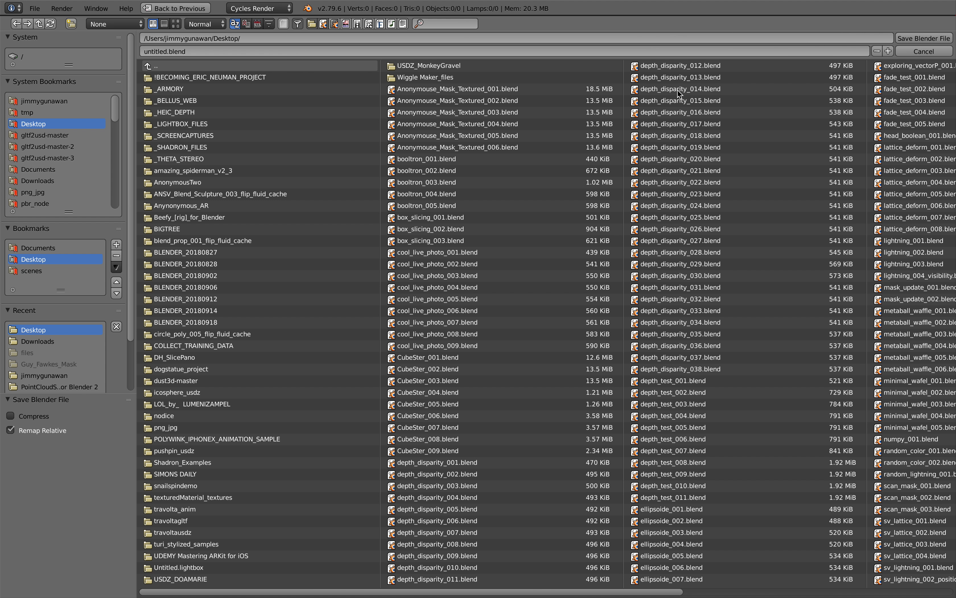
key(Escape)
Add another Image input node and load DrUH4yWU8AA5vSk.jpg into it from the LOL folder on the Desktop
middle_drag(501, 198, 406, 146)
key(shift+a)
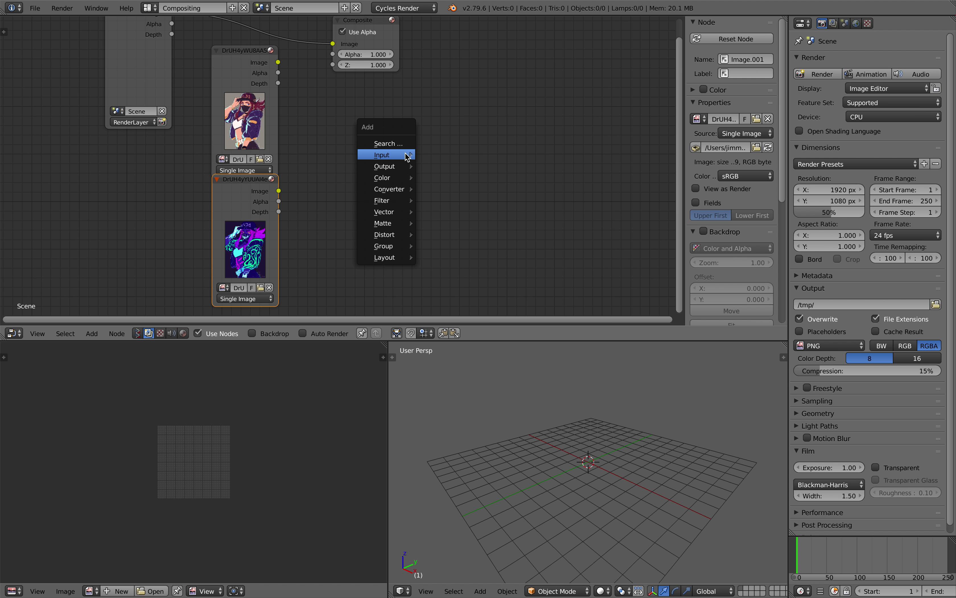
mouse_move(407, 156)
click(454, 197)
click(336, 117)
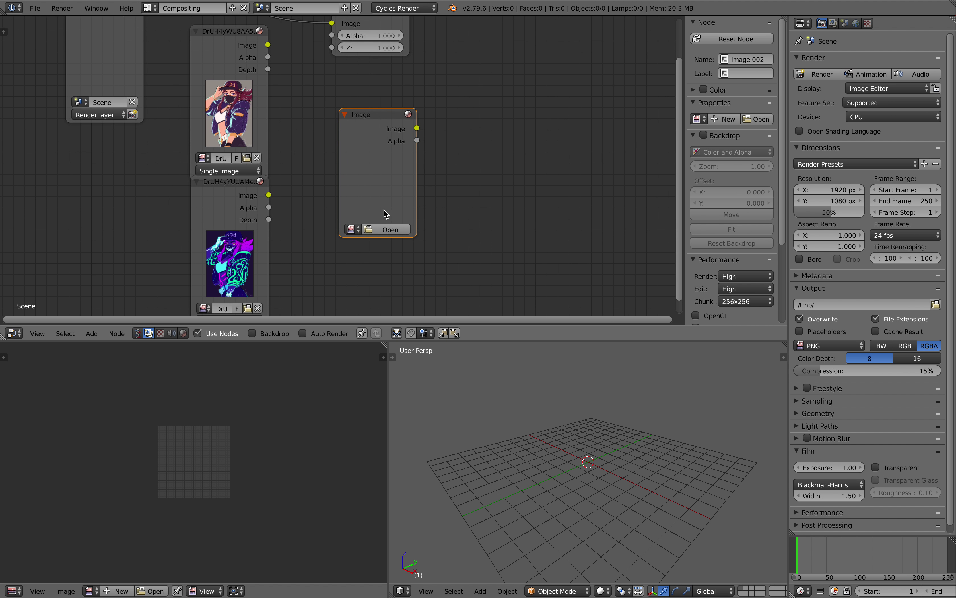
click(386, 229)
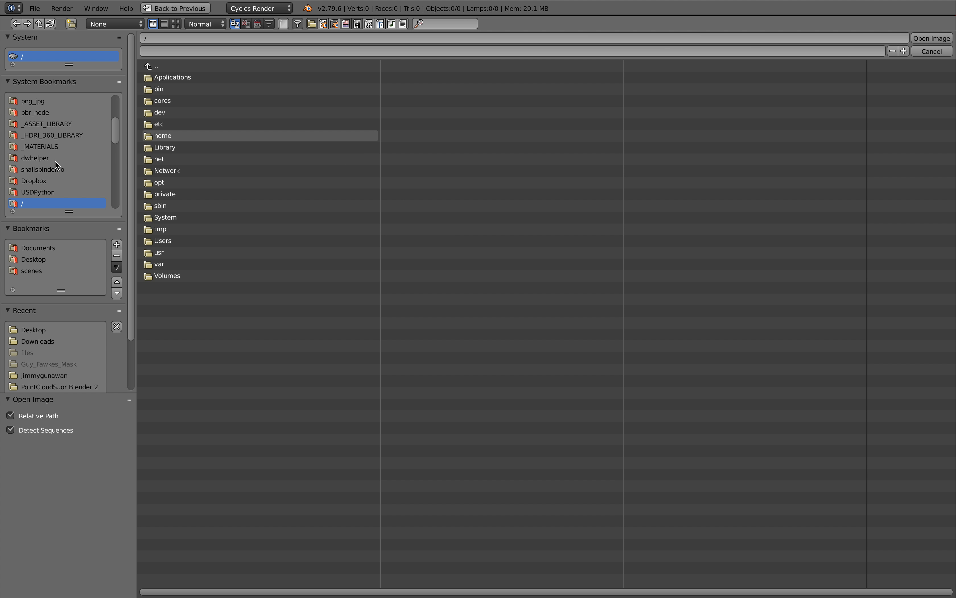
click(39, 123)
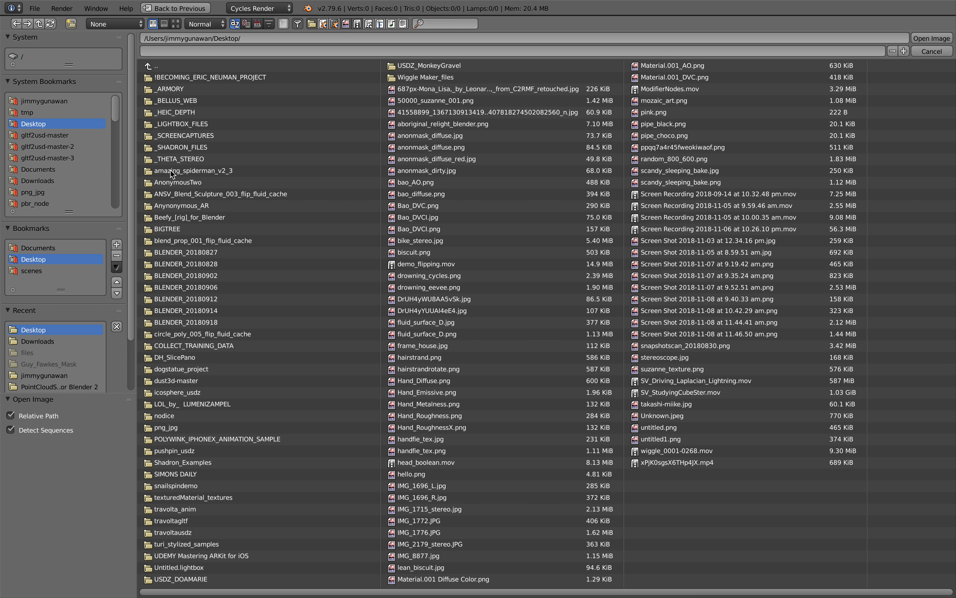
click(192, 403)
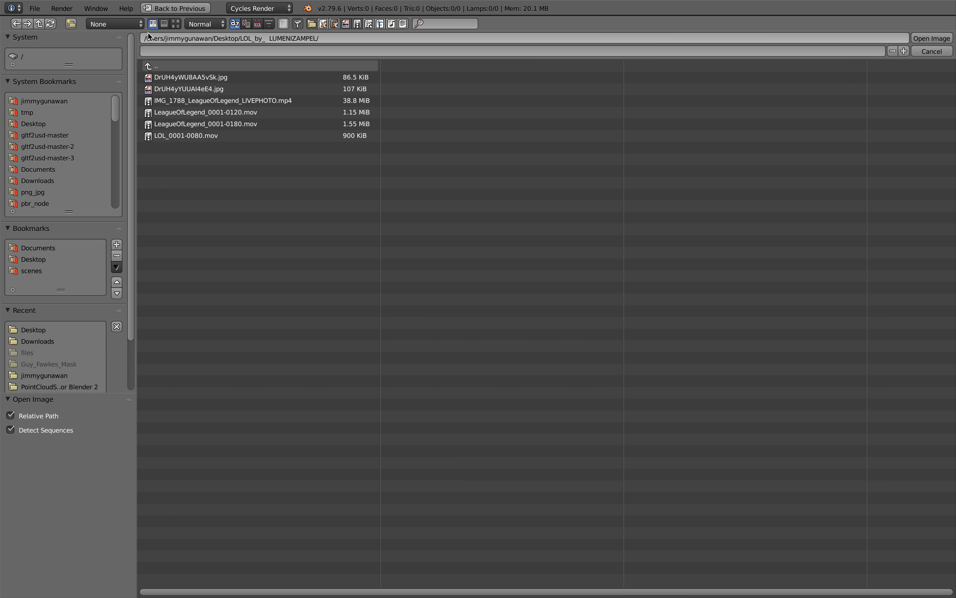
click(176, 24)
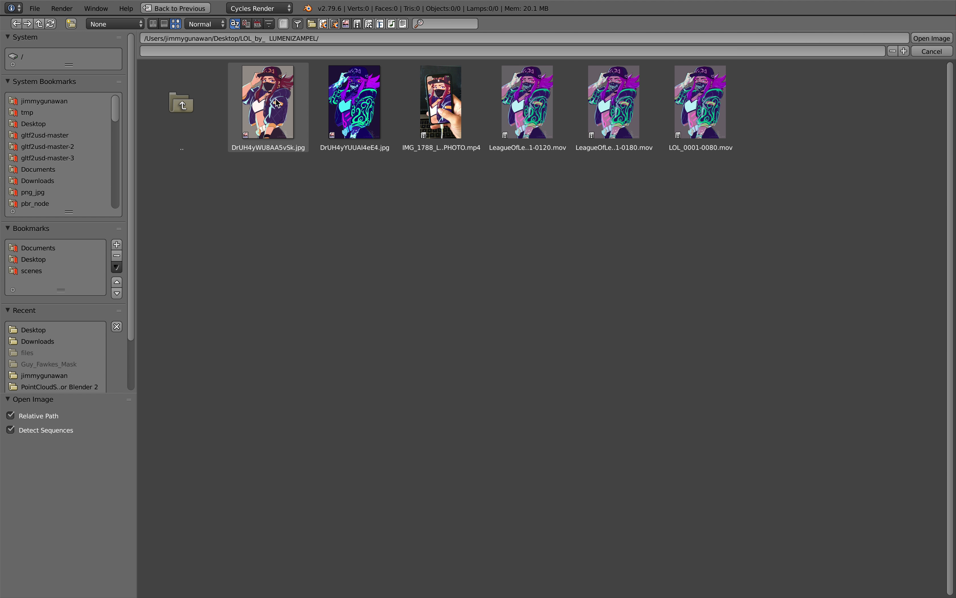
double_click(285, 105)
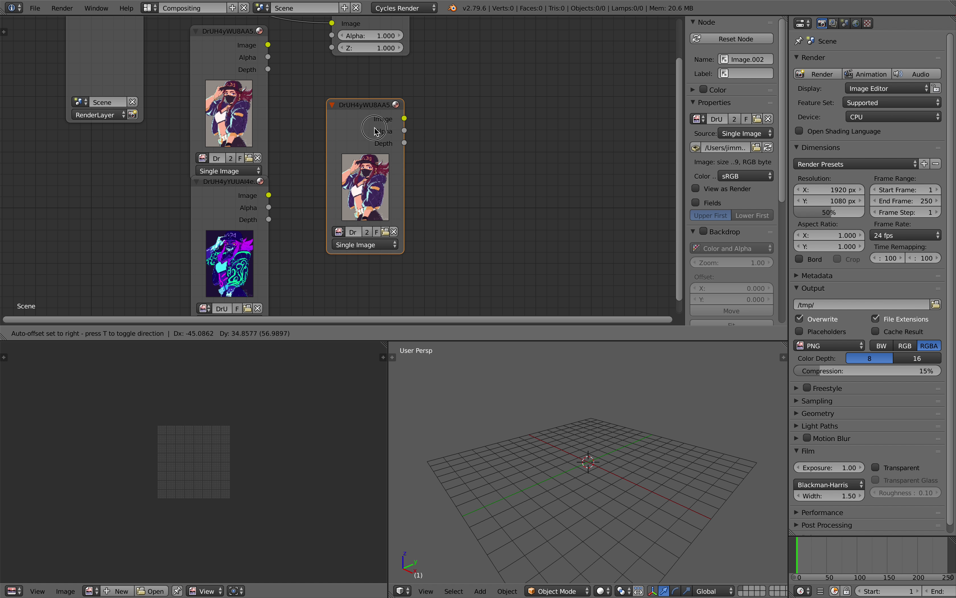
Move the Composite node farther away from the image nodes and delete the duplicate DrUH4yWU8AA5vSk.jpg node
drag(386, 50, 513, 77)
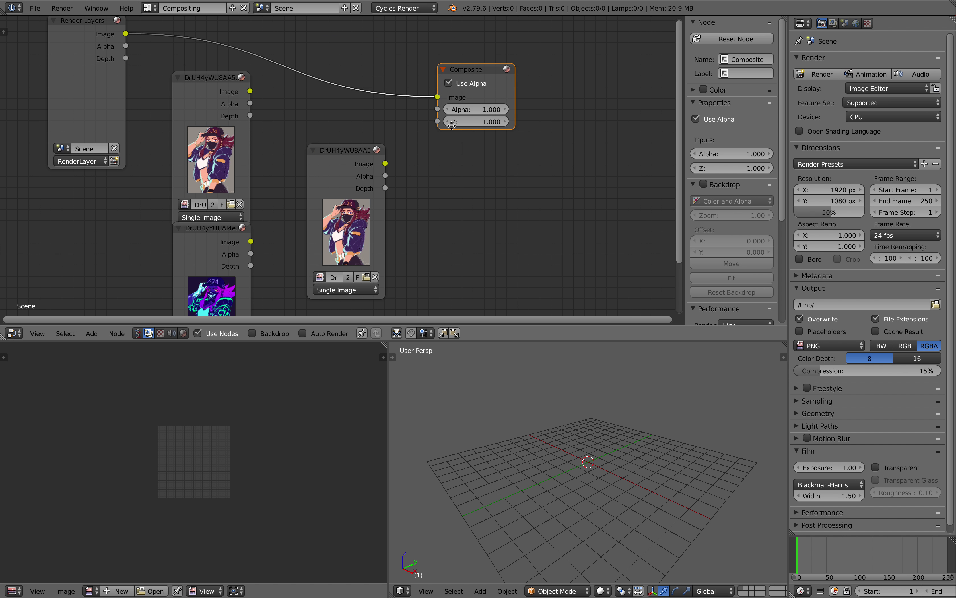
middle_drag(365, 178, 391, 156)
scroll(391, 157, up, 2)
click(372, 133)
key(x)
scroll(367, 142, down, 2)
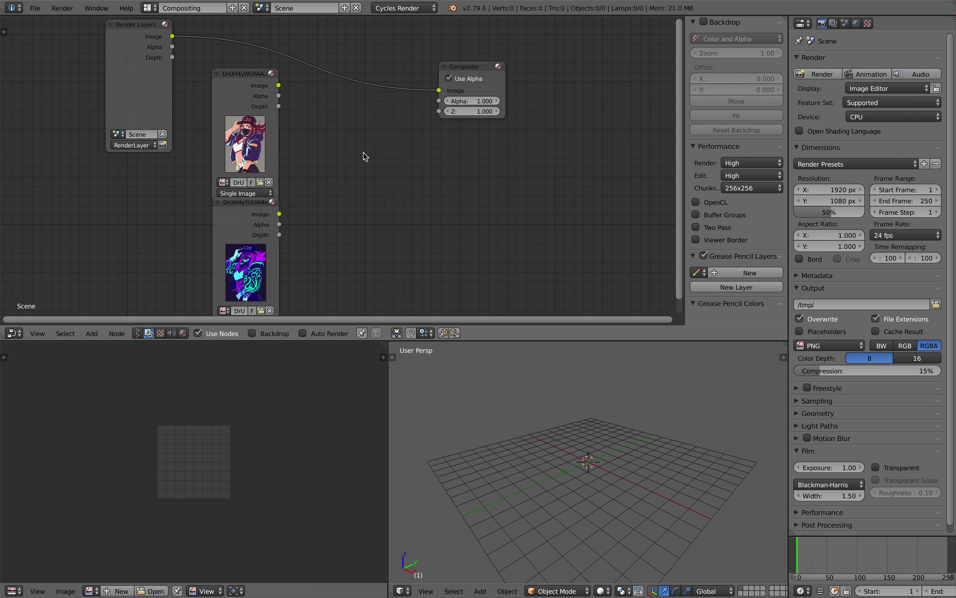
Save the project to the Desktop as trivial_blend_001.blend
key(ctrl+s)
click(175, 49)
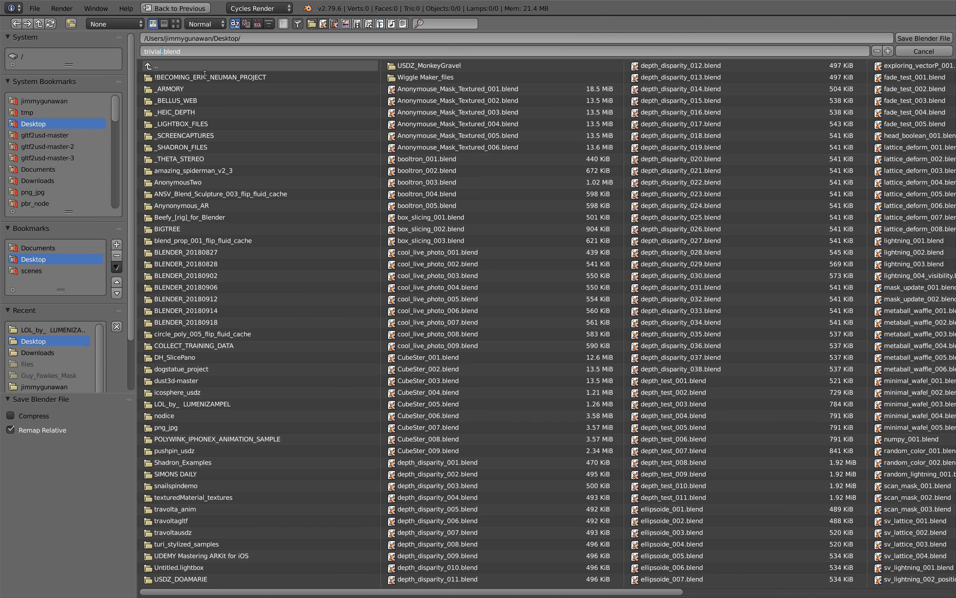
text(trivial_blend_001)
key(Return)
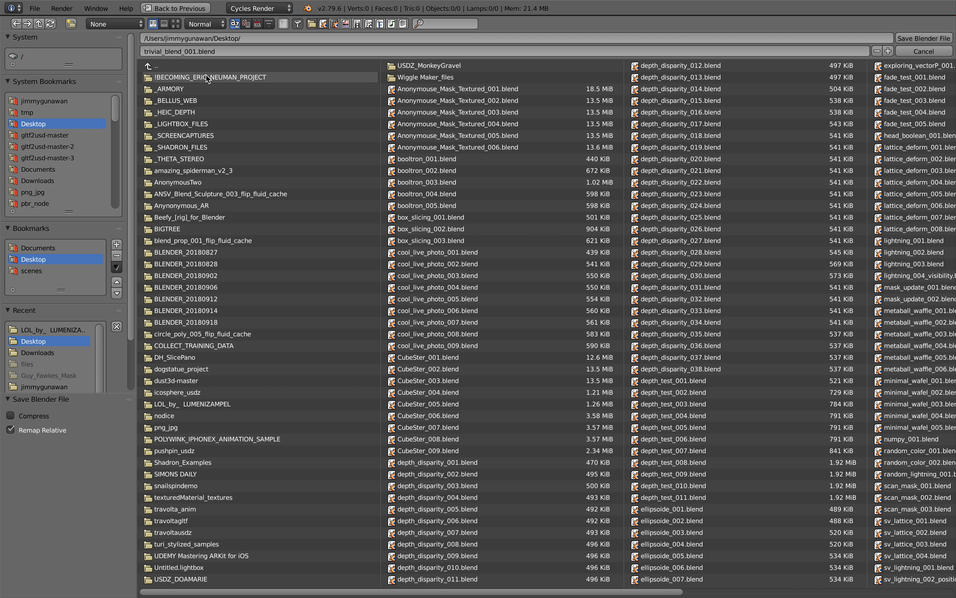
click(923, 39)
Shift the Composite node farther from the two image nodes to open up space between them
scroll(465, 177, down, 1)
middle_drag(432, 166, 409, 147)
scroll(393, 156, up, 1)
drag(478, 54, 526, 83)
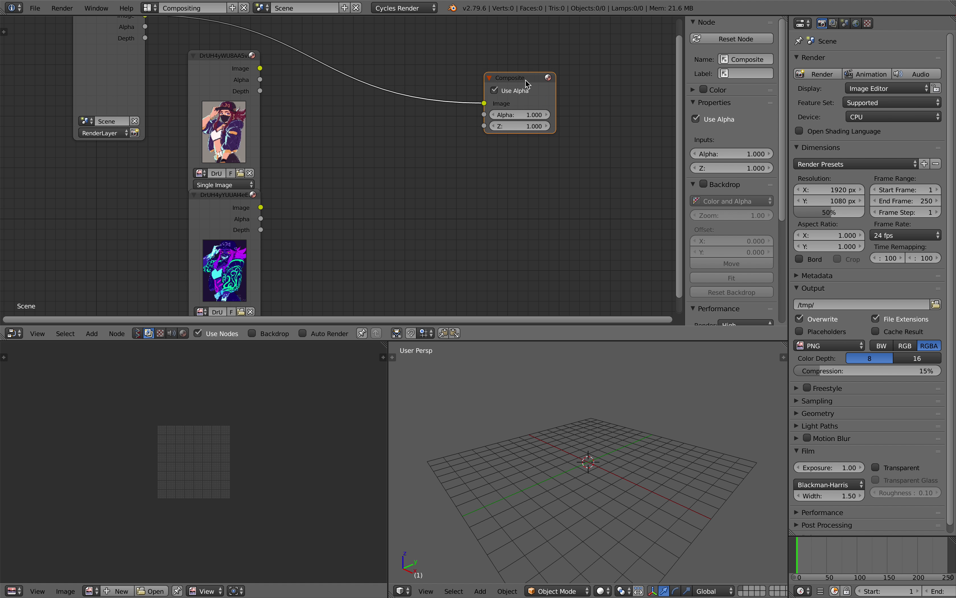
scroll(414, 120, up, 1)
middle_drag(351, 142, 369, 165)
scroll(296, 156, down, 1)
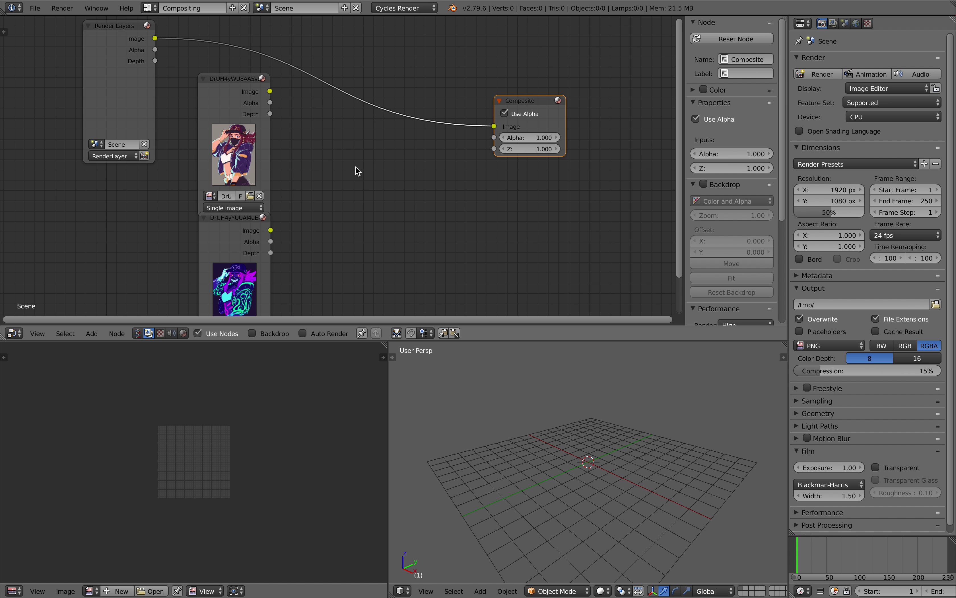
Add a Mix node and link DrUH4yWU8AA5vSk.jpg to its first Image input and DrUH4yYUUAI4eE4.jpg to its second
key(shift+a)
mouse_move(360, 169)
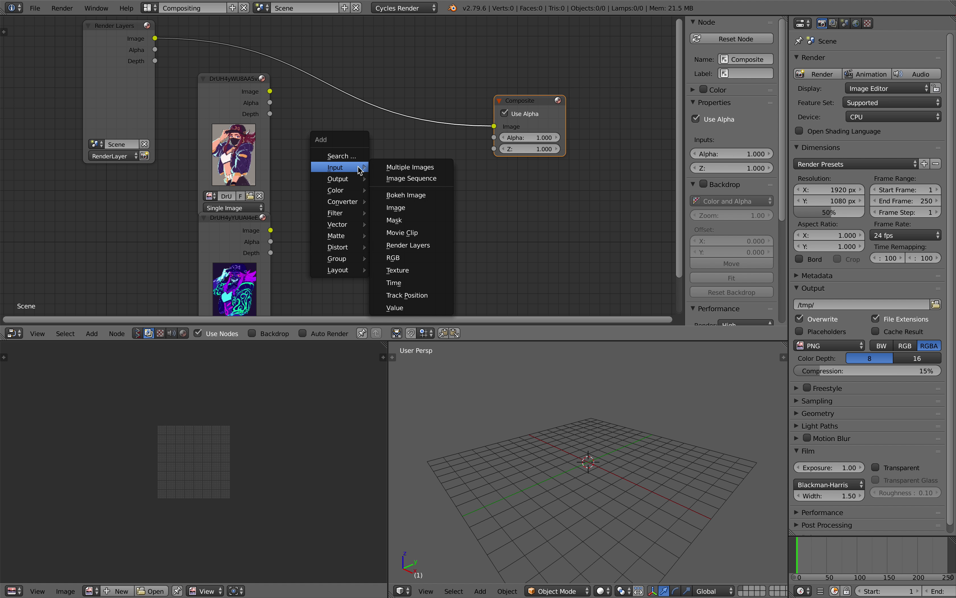
click(351, 156)
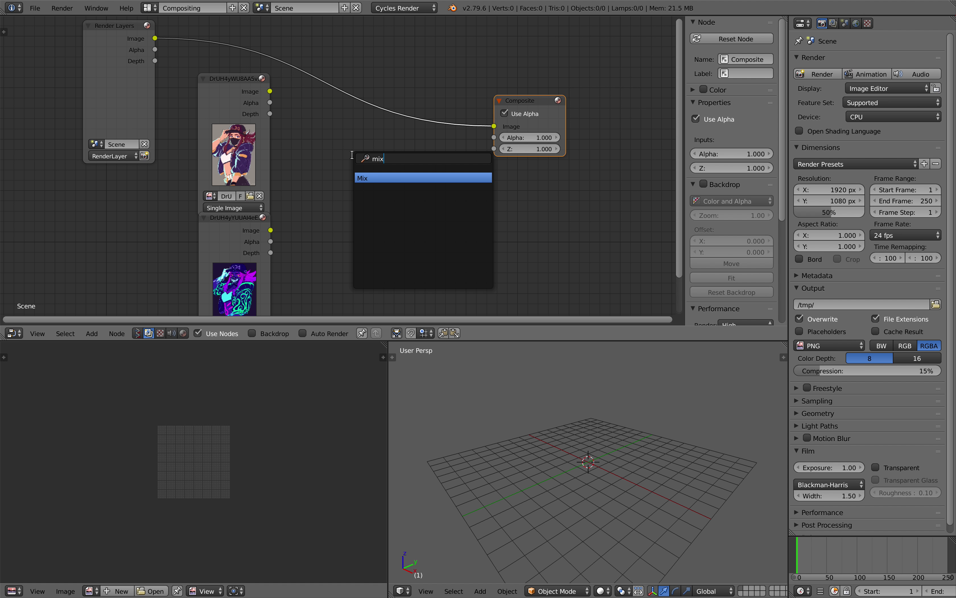
text(mix)
key(Return)
click(352, 153)
middle_drag(352, 154, 347, 131)
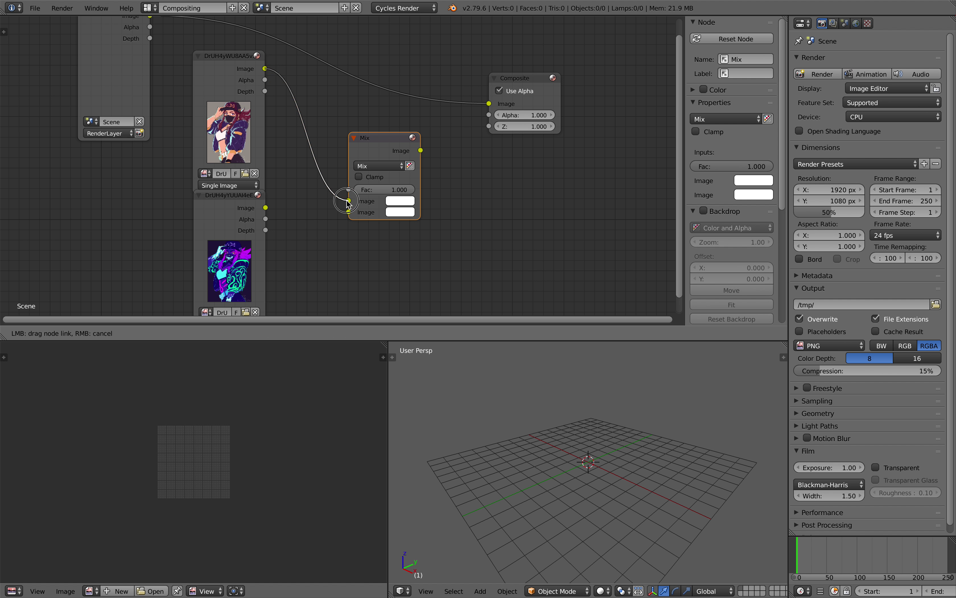
drag(347, 202, 349, 201)
drag(266, 208, 339, 211)
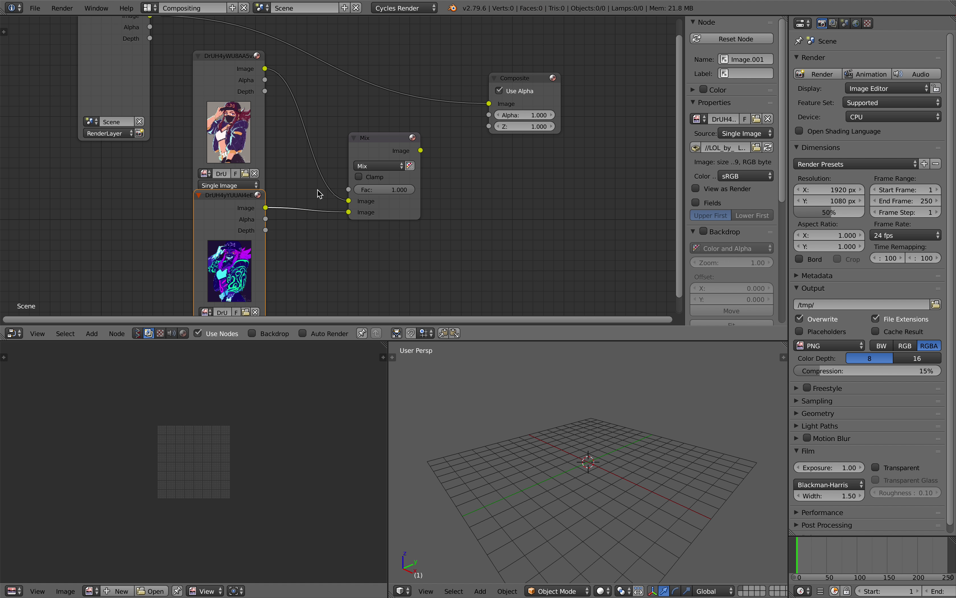
Add a Viewer node below the Composite node and connect the Mix node's Image output to it
shift+scroll(317, 190, down, 3)
scroll(289, 201, up, 3)
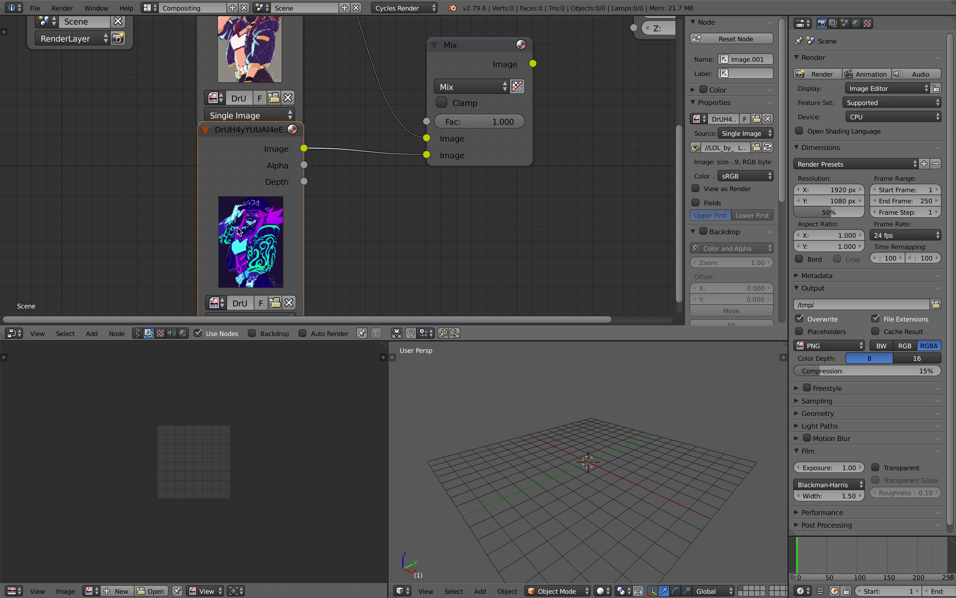
scroll(275, 224, down, 2)
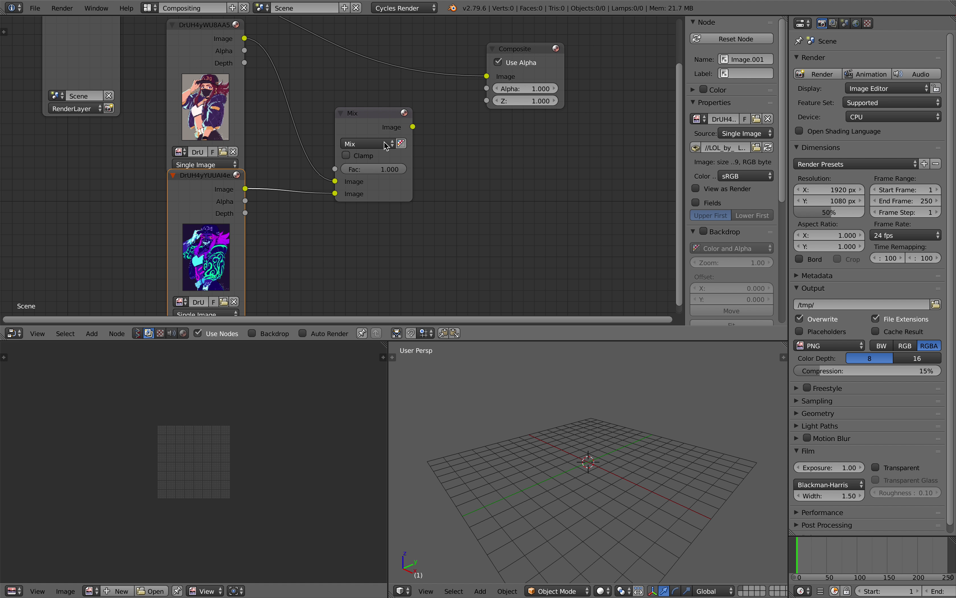
drag(432, 100, 411, 151)
scroll(409, 151, right, 3)
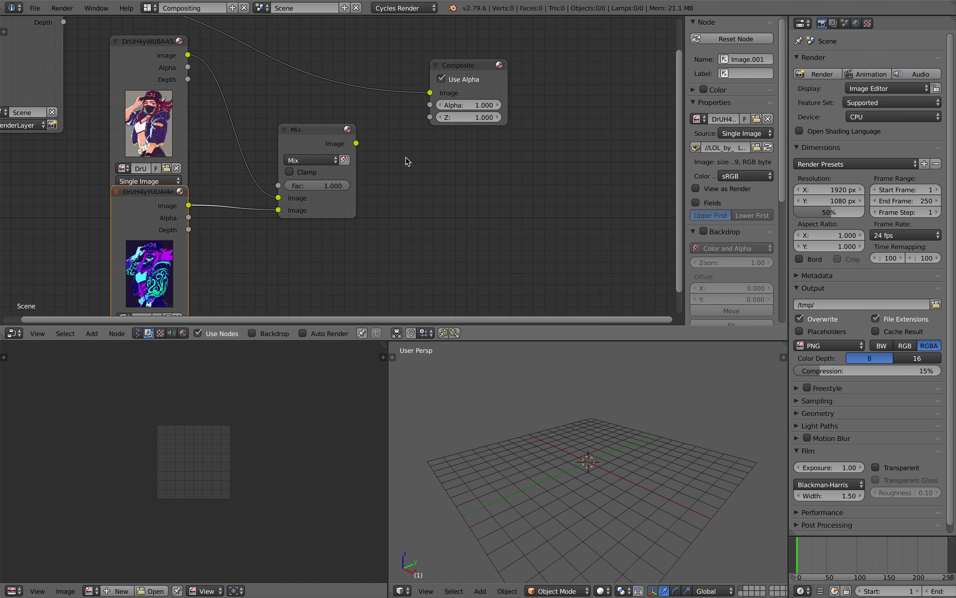
scroll(410, 164, down, 2)
scroll(427, 194, up, 1)
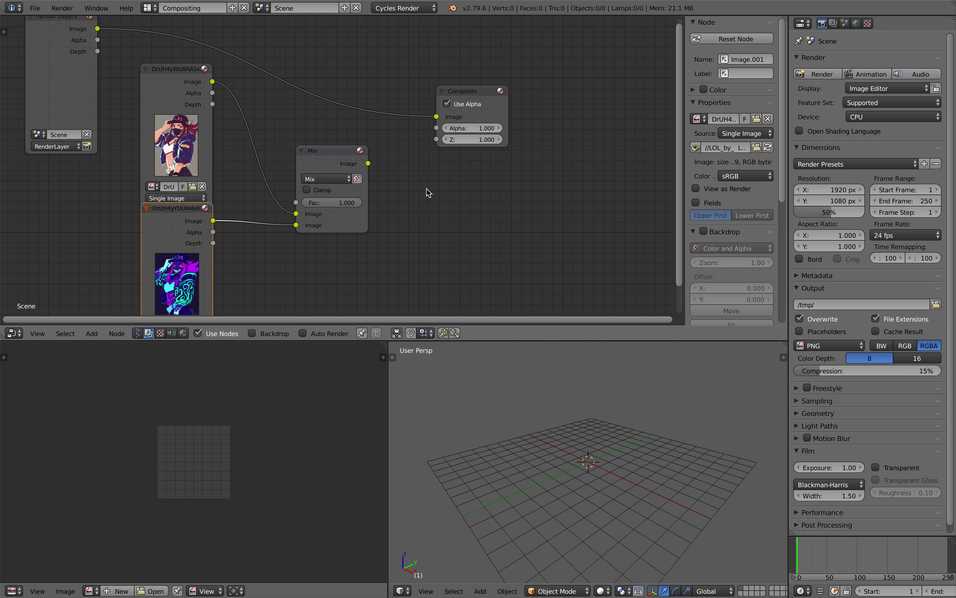
key(shift+a)
click(427, 189)
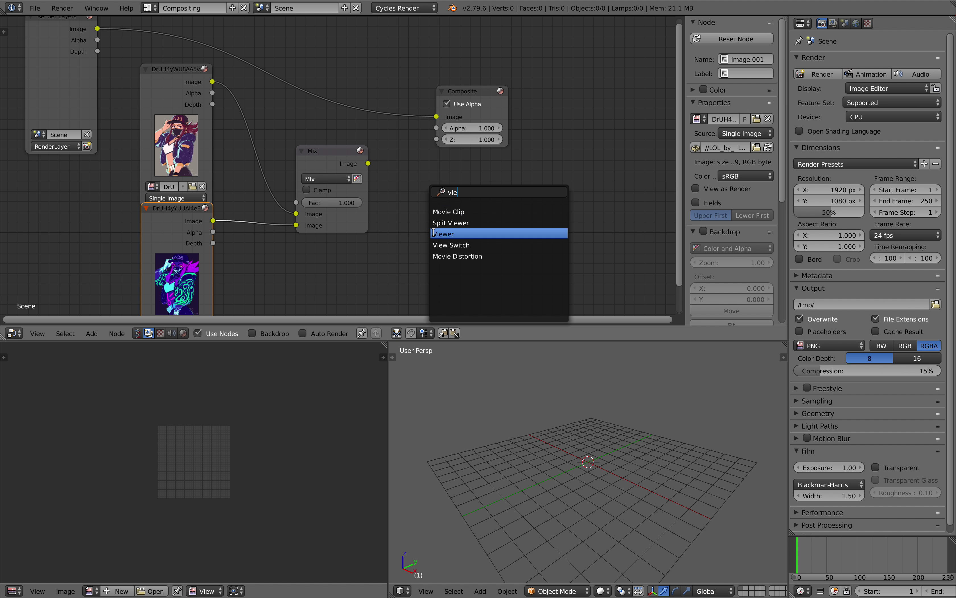
text(vie)
click(434, 233)
click(433, 171)
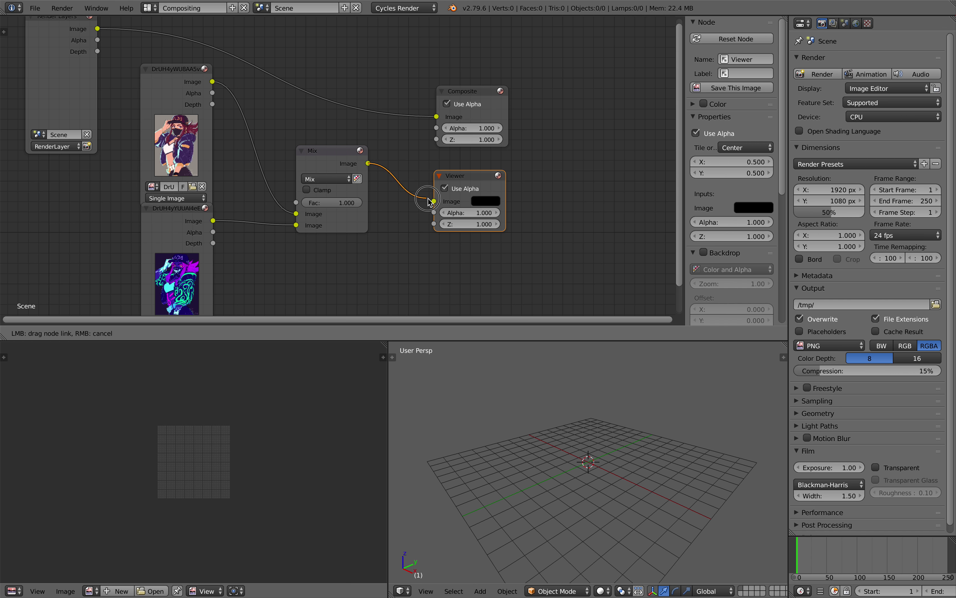
drag(428, 200, 431, 200)
middle_drag(427, 187, 439, 178)
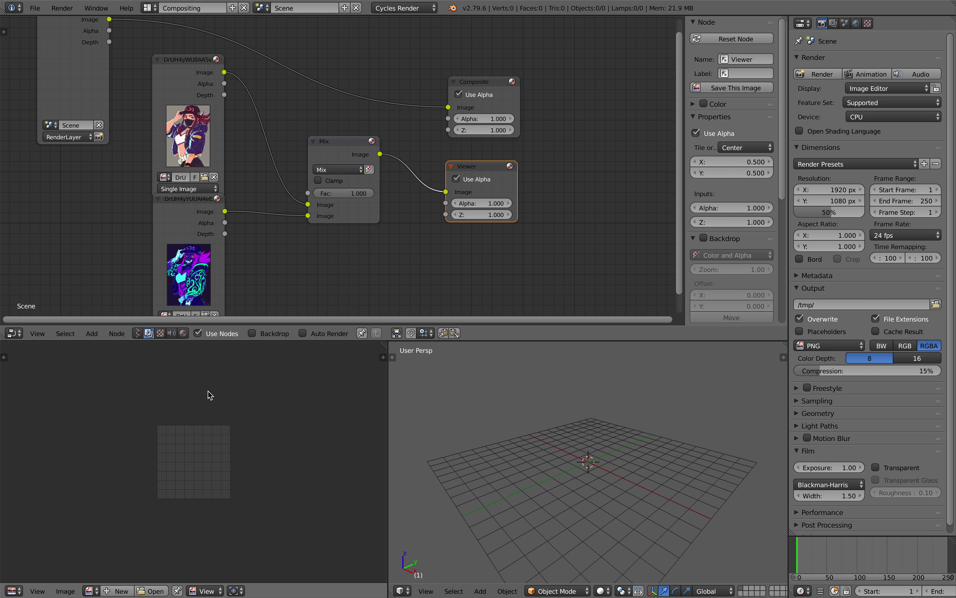
Display the Viewer Node in the image editor and set the Mix node's factor to 0
click(90, 591)
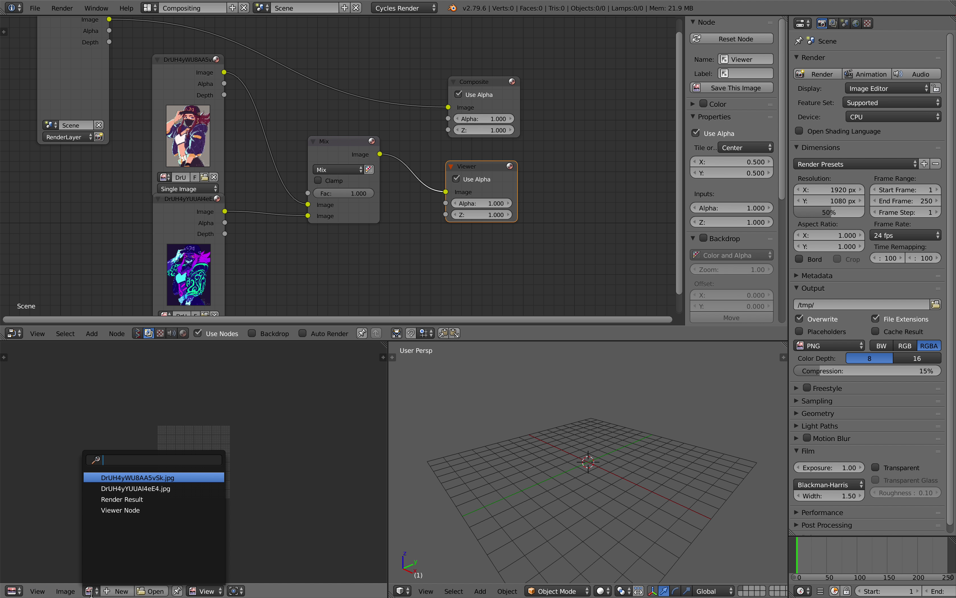
click(140, 509)
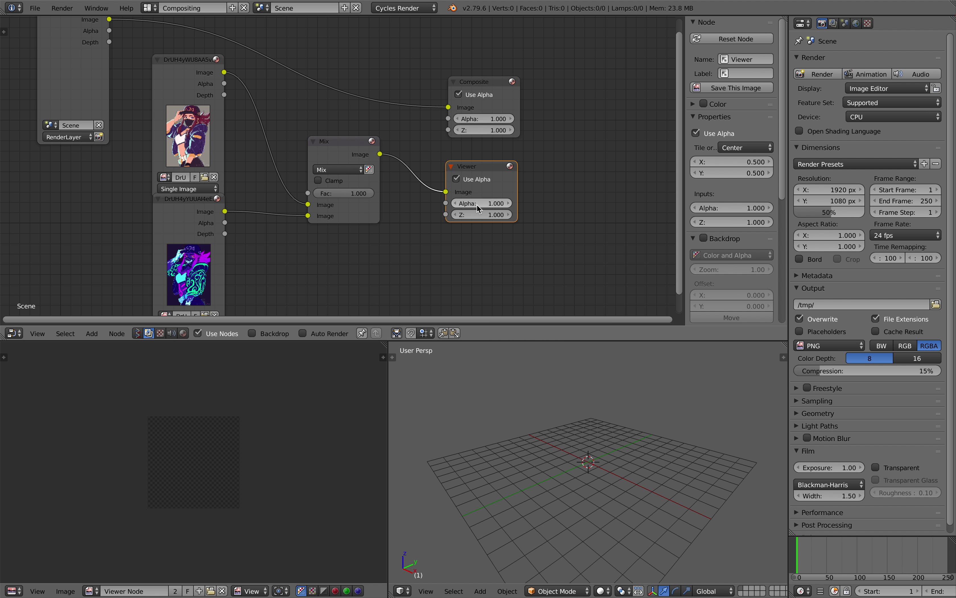
scroll(421, 216, up, 1)
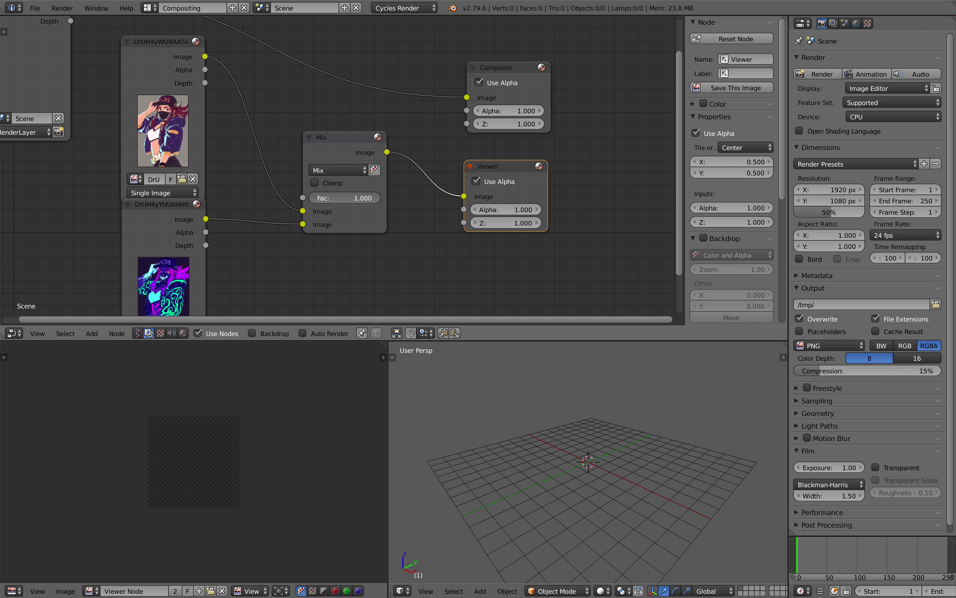
drag(359, 198, 292, 197)
scroll(317, 287, down, 1)
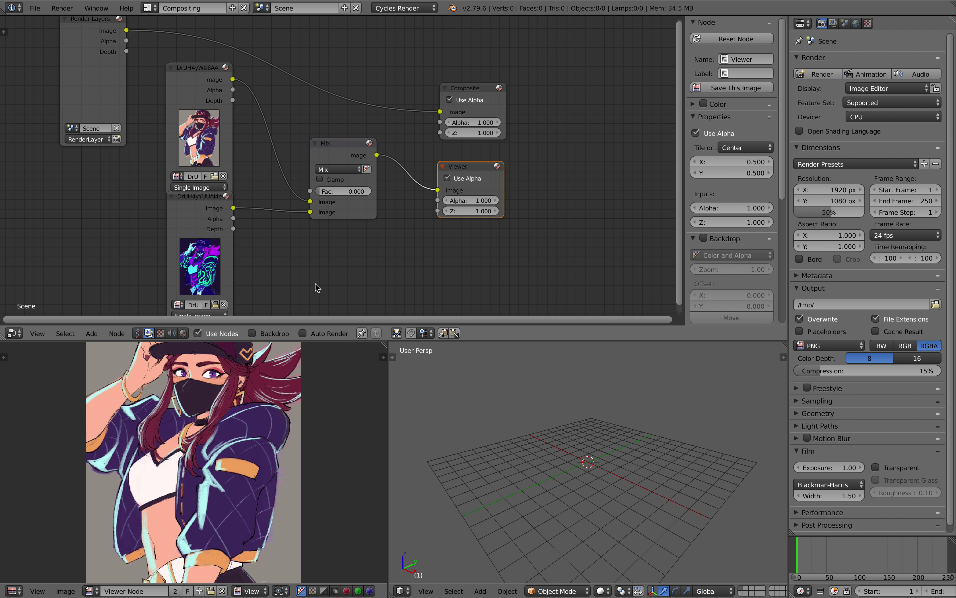
scroll(309, 363, down, 1)
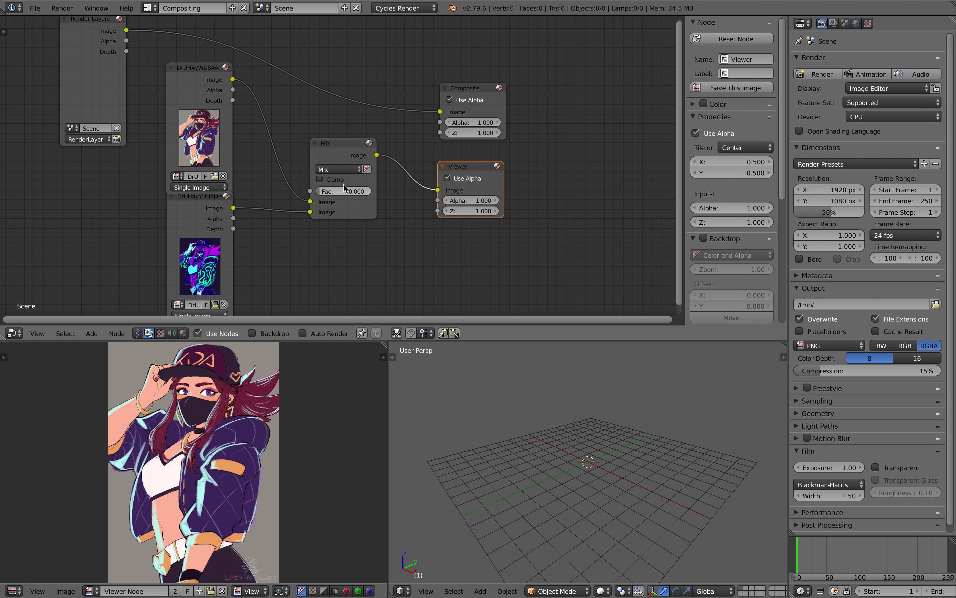
Preview the blend by raising the Mix node's factor, and undo that change
drag(324, 192, 376, 191)
key(ctrl+z)
key(Home)
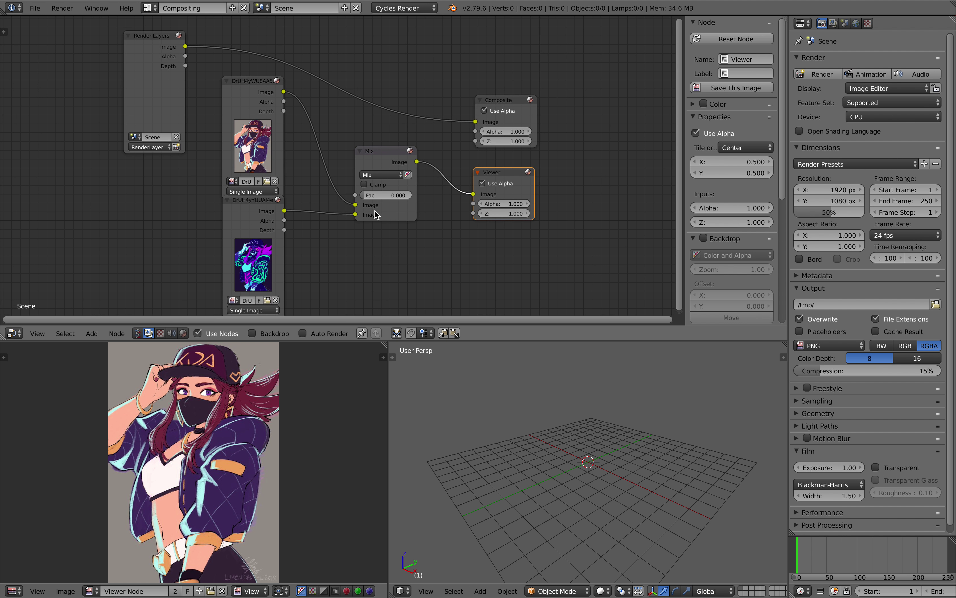
Hide the node editor's properties sidebar and save over the existing blend file
middle_drag(387, 217, 393, 204)
key(ctrl+s)
click(396, 205)
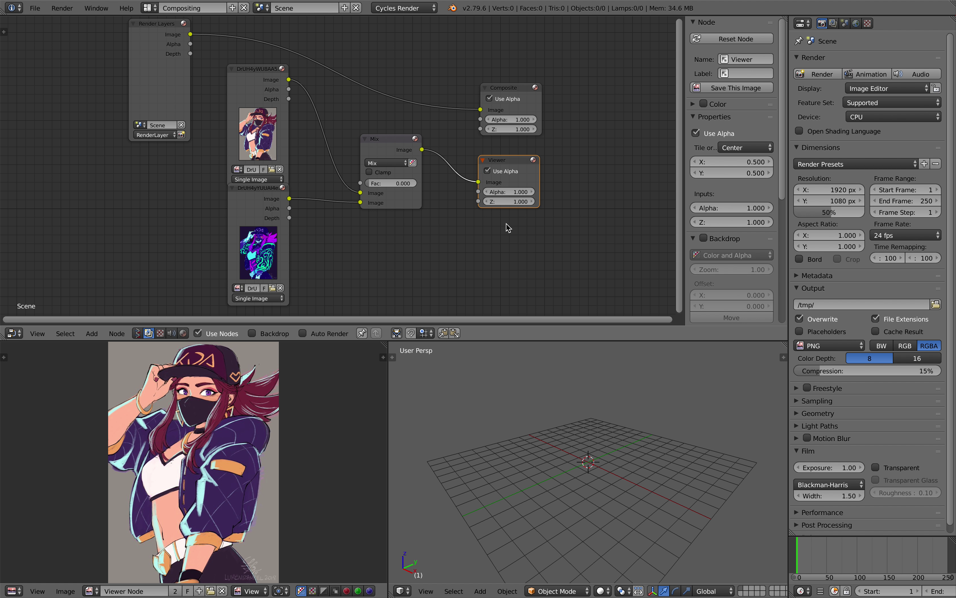
drag(687, 185, 833, 200)
key(ctrl+s)
click(664, 199)
key(Home)
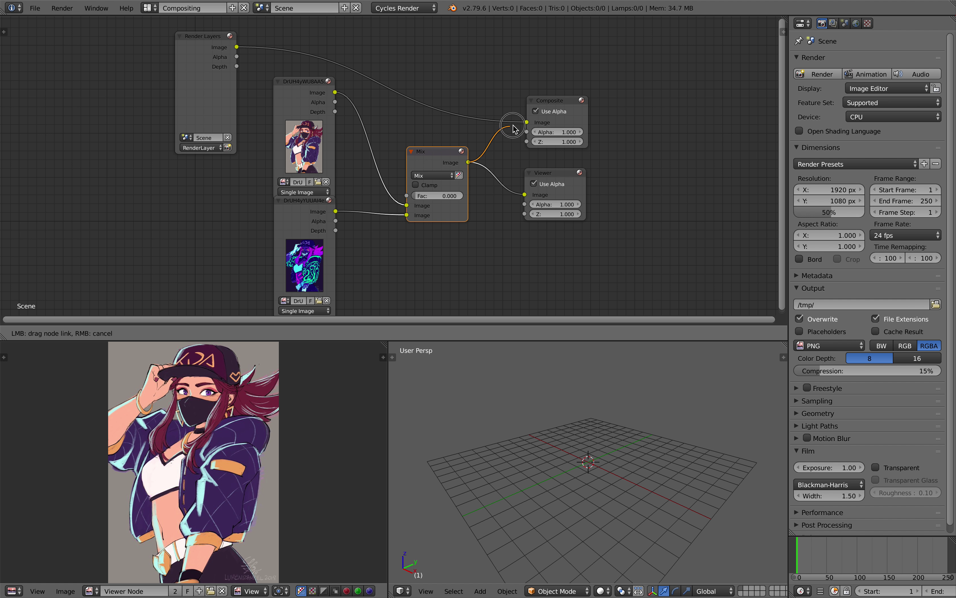
Connect the Mix output to the Composite node in place of the deleted Render Layers node, and save over the file
click(233, 59)
key(x)
key(Home)
key(ctrl+s)
click(395, 112)
key(Home)
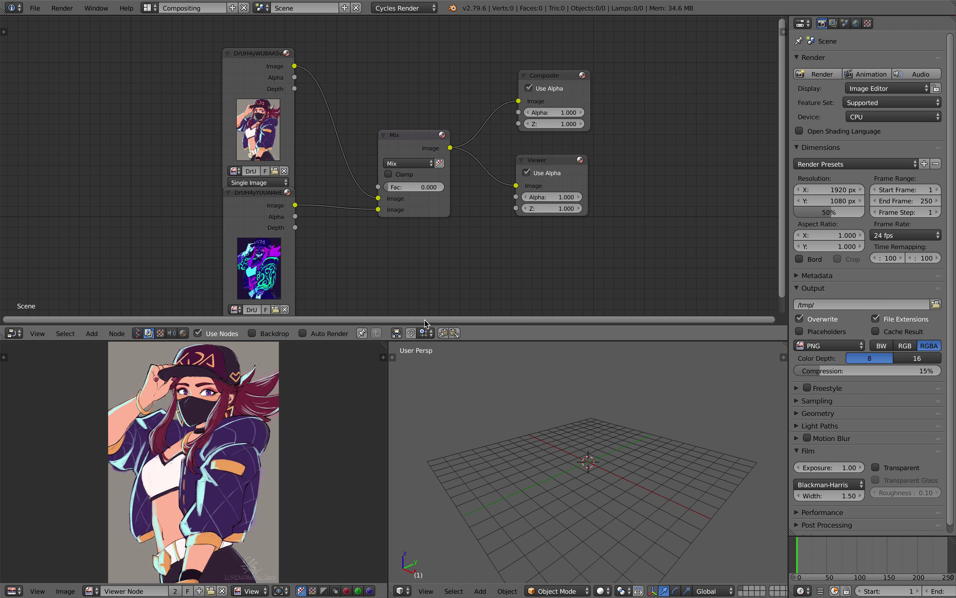
Check the illustration's size in the image editor properties and set the render resolution to 600 × 850 px at 100%
scroll(347, 402, down, 1)
click(384, 356)
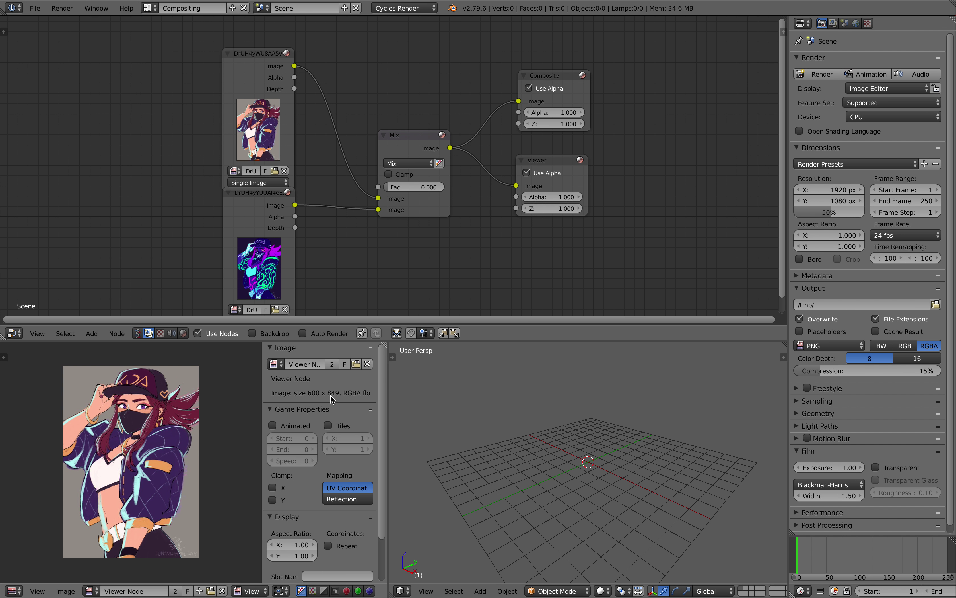
click(836, 190)
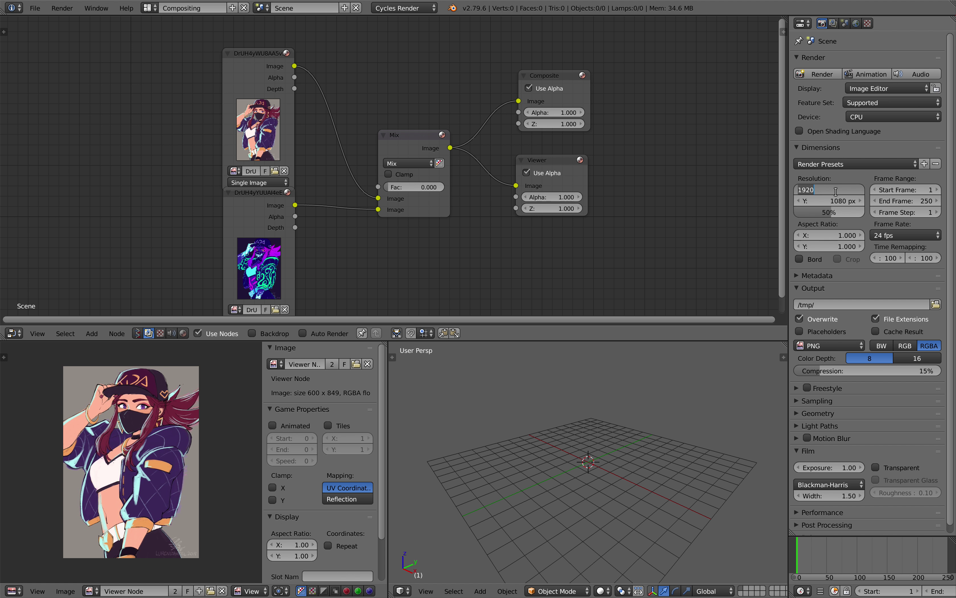
text(600)
key(Tab)
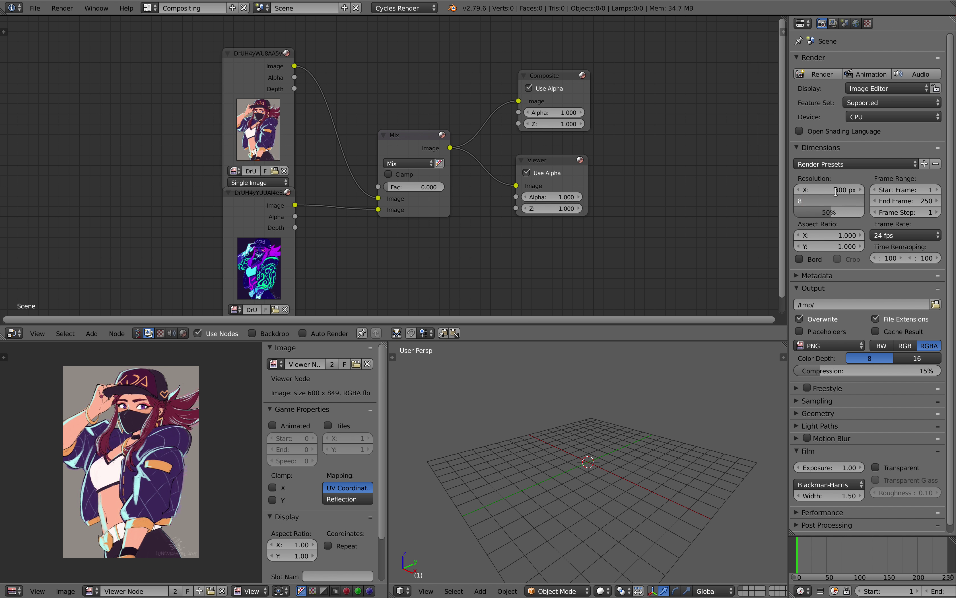
key(Return)
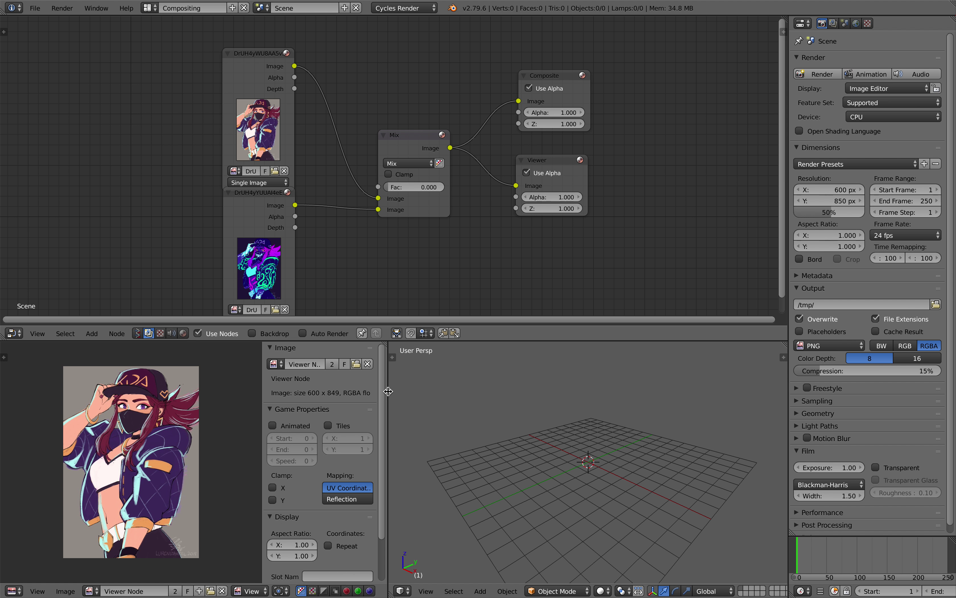
drag(386, 395, 418, 395)
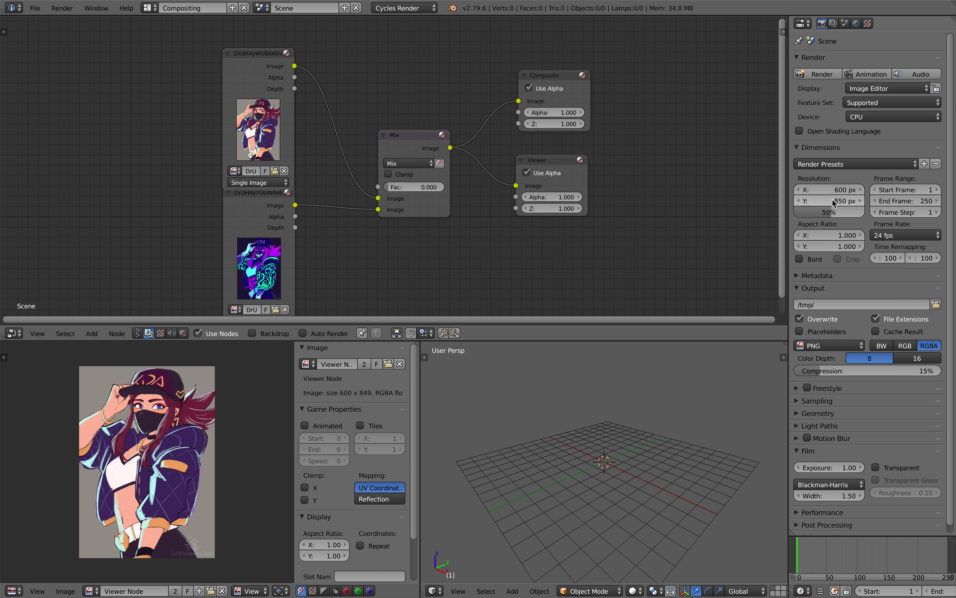
drag(841, 212, 875, 213)
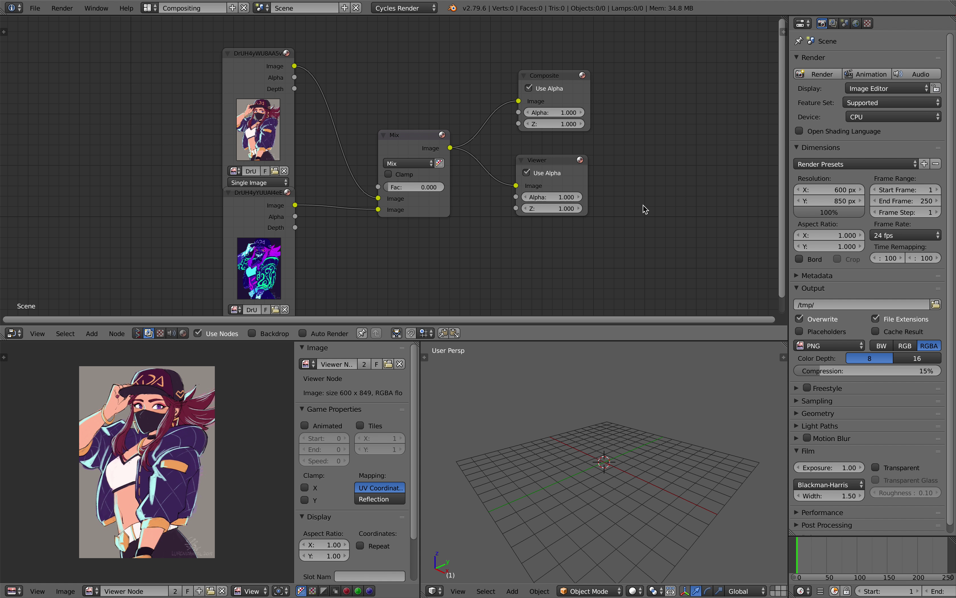
Test render a still at frame 47 with the Mix node's factor at 0.386, and leave the render view
click(839, 548)
key(ctrl+s)
click(837, 548)
click(826, 543)
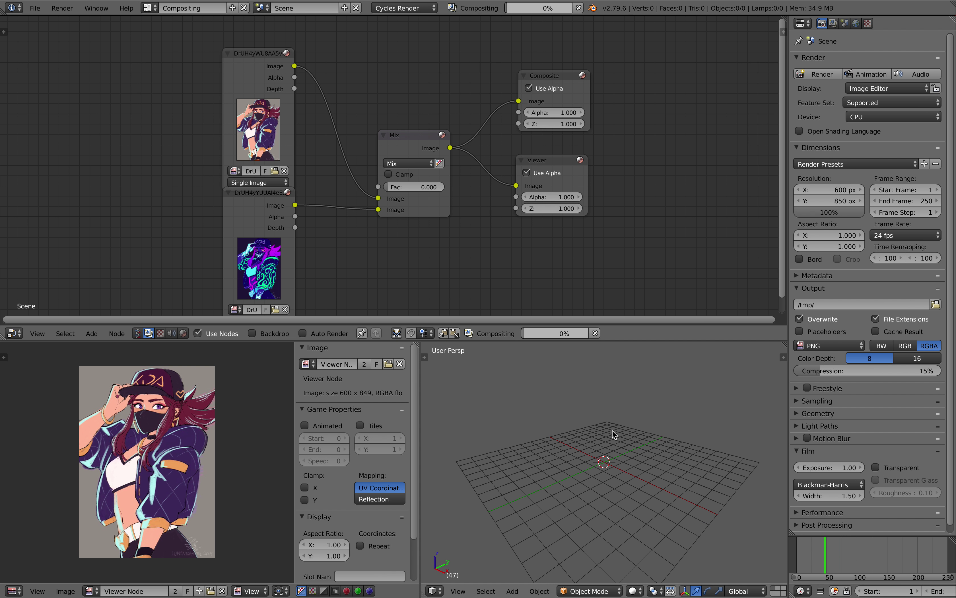
drag(389, 187, 411, 188)
click(62, 8)
click(67, 19)
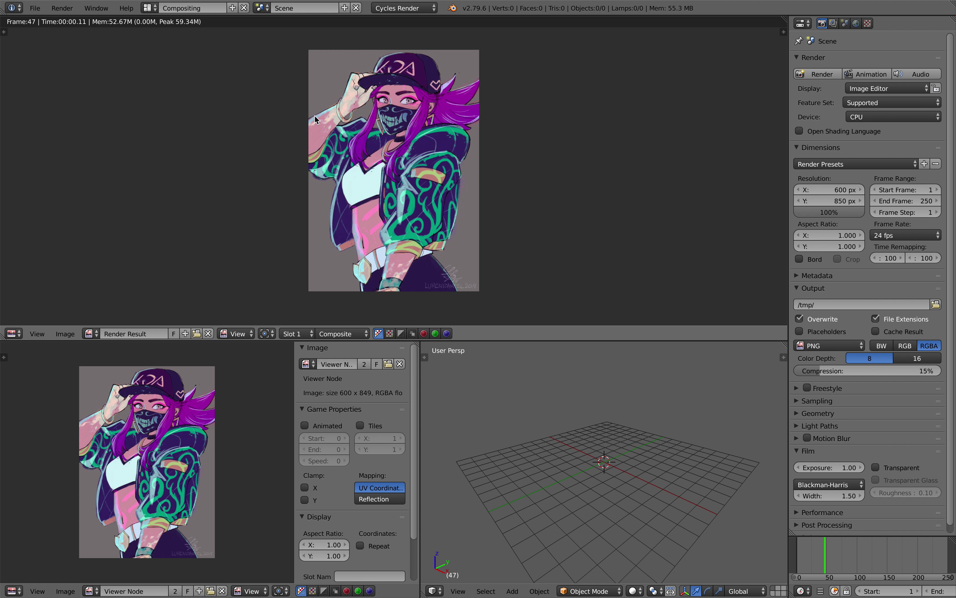
key(Escape)
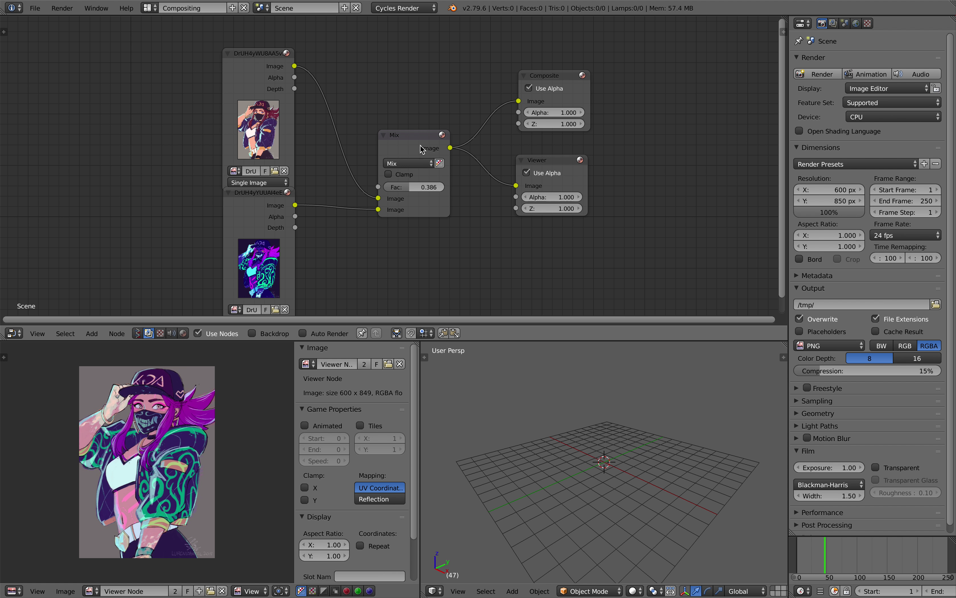
Move the two image nodes apart so they stop overlapping, farther from the Mix node
drag(267, 67, 251, 46)
drag(268, 191, 255, 183)
key(ctrl+s)
click(254, 186)
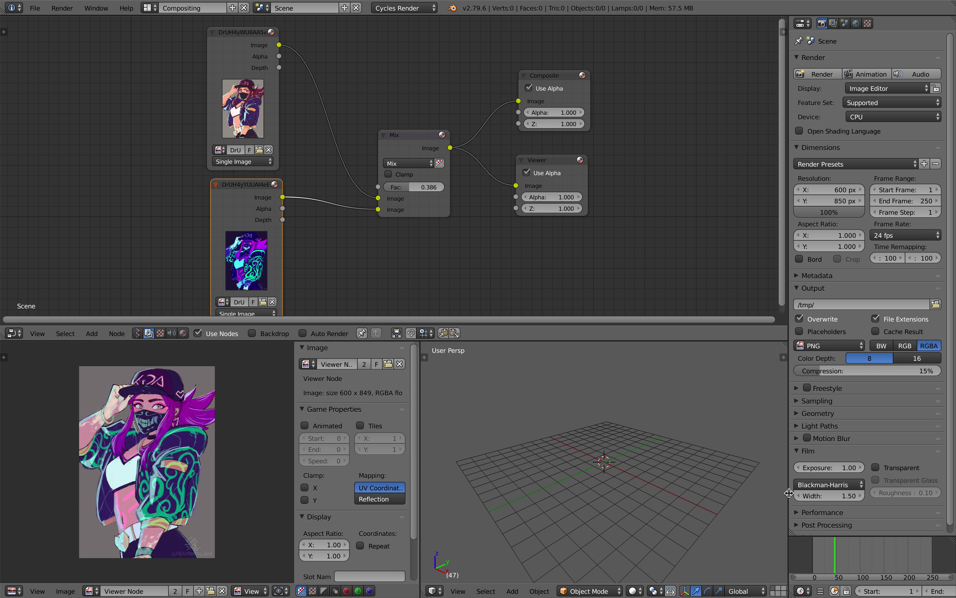
Widen the properties and timeline areas and set the animation's end frame to 100
drag(788, 493, 689, 492)
key(ctrl+s)
click(691, 492)
drag(744, 557, 863, 590)
click(854, 591)
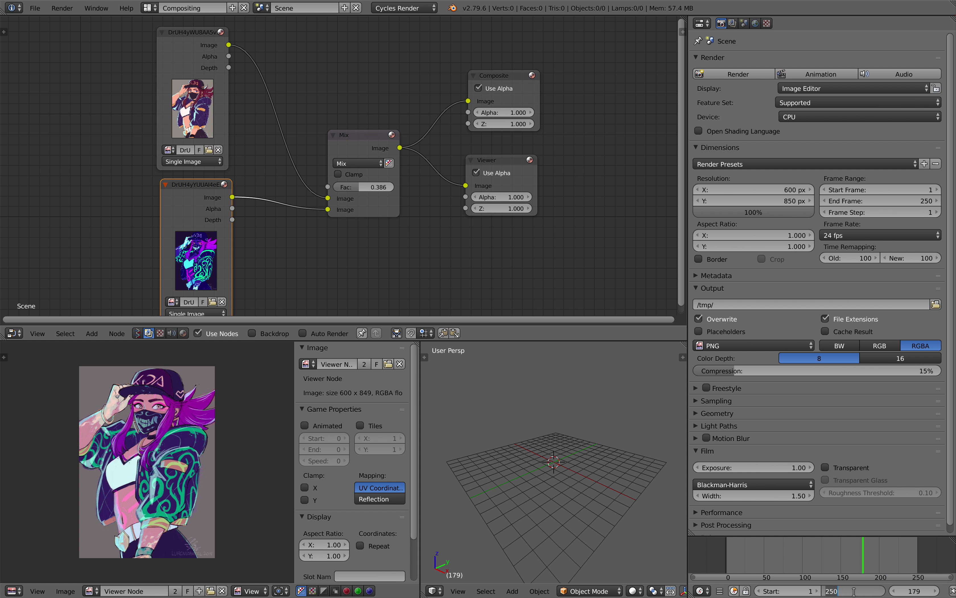
text(100)
key(Return)
key(ctrl+s)
click(854, 588)
Set the Mix node's factor to 0 and insert a keyframe for it at frame 0
middle_drag(809, 565, 883, 561)
scroll(879, 561, up, 2)
key(ctrl+s)
click(854, 553)
scroll(375, 203, up, 1)
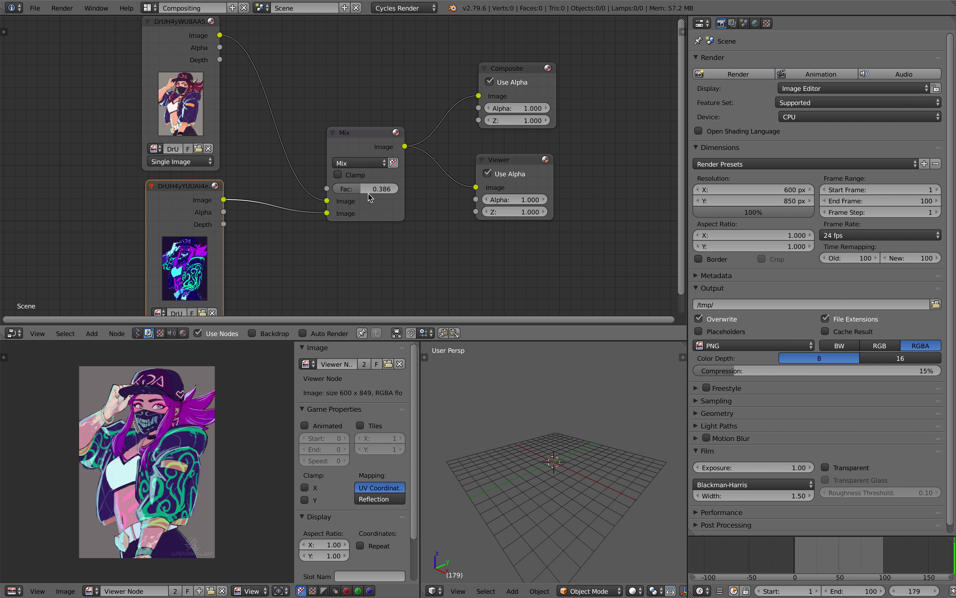
drag(369, 192, 330, 192)
click(795, 565)
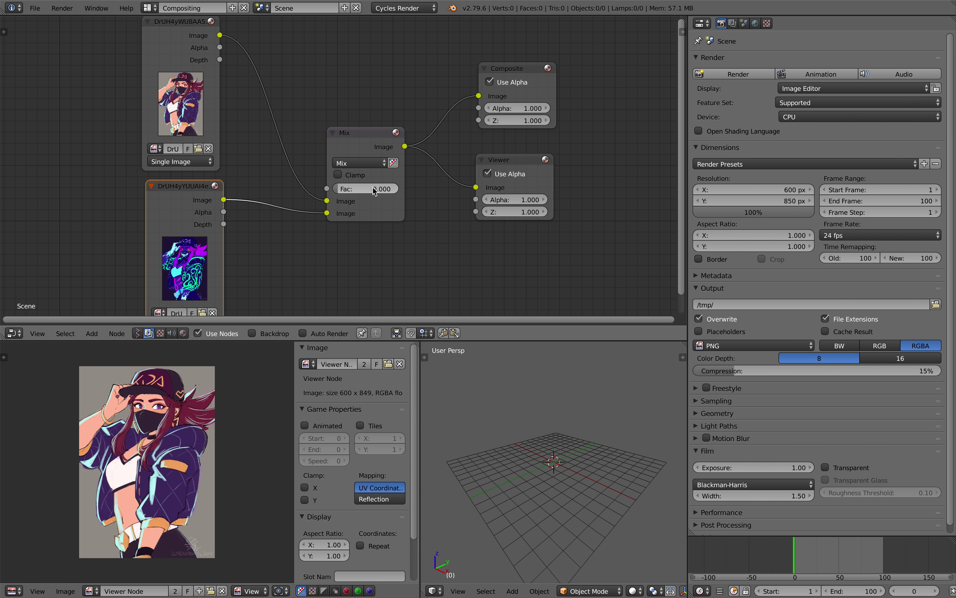
key(i)
Raise the Mix node's factor to 1 and keyframe it at frame 99
click(883, 553)
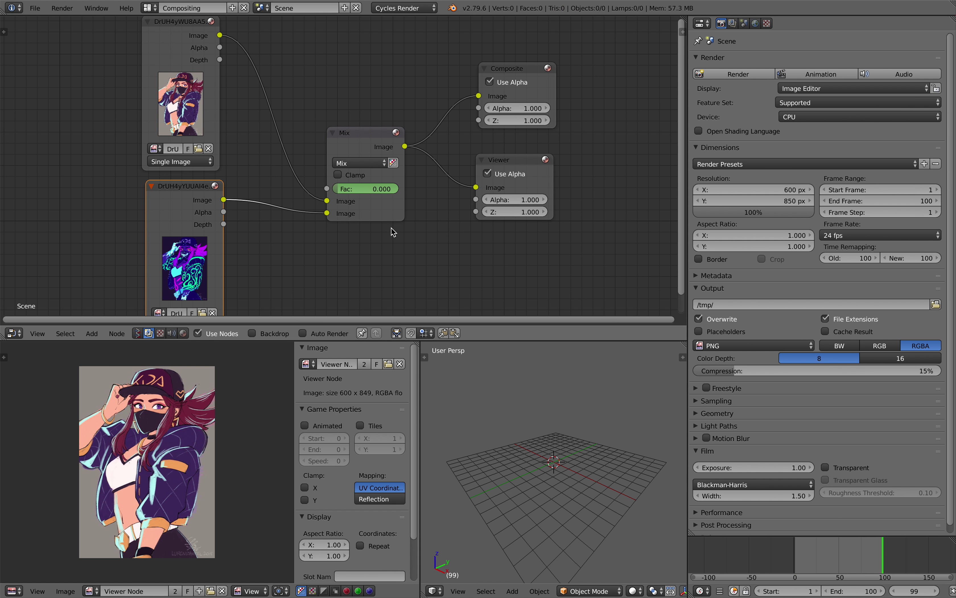
drag(370, 190, 397, 189)
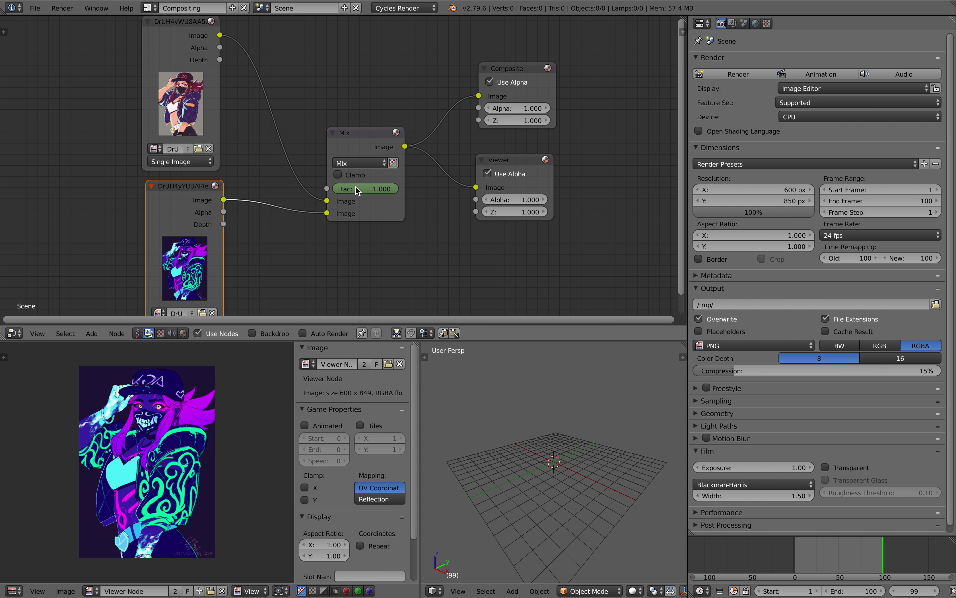
key(i)
Scrub through the timeline to preview the transition, and save over trivial_blend_001.blend
drag(806, 543, 871, 548)
scroll(806, 548, right, 3)
key(ctrl+s)
click(800, 544)
scroll(810, 546, left, 1)
key(super+s)
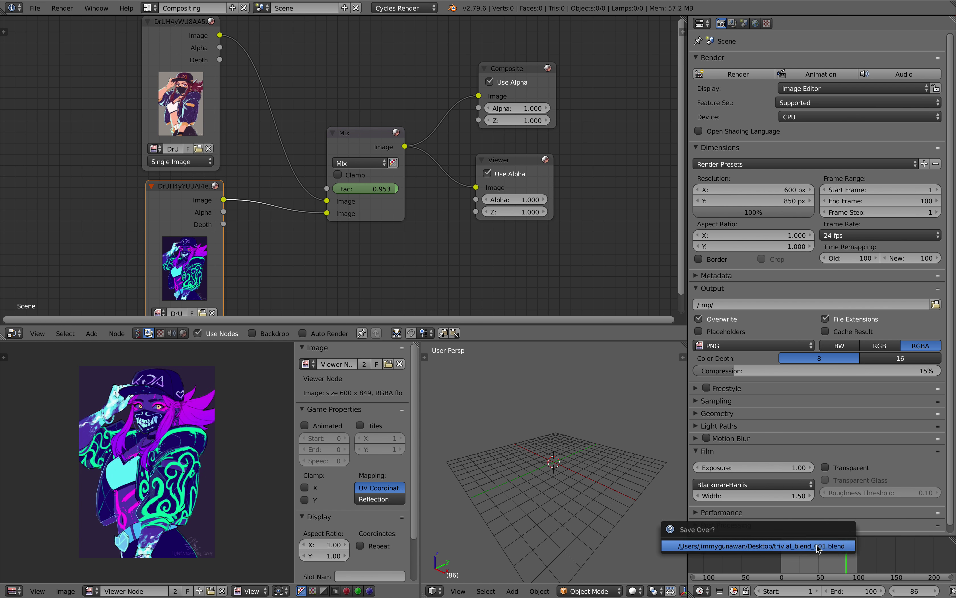
click(818, 546)
Save the blend file under an incremented file name and save over that version
click(36, 9)
click(82, 110)
click(877, 52)
click(891, 38)
key(super+s)
key(Return)
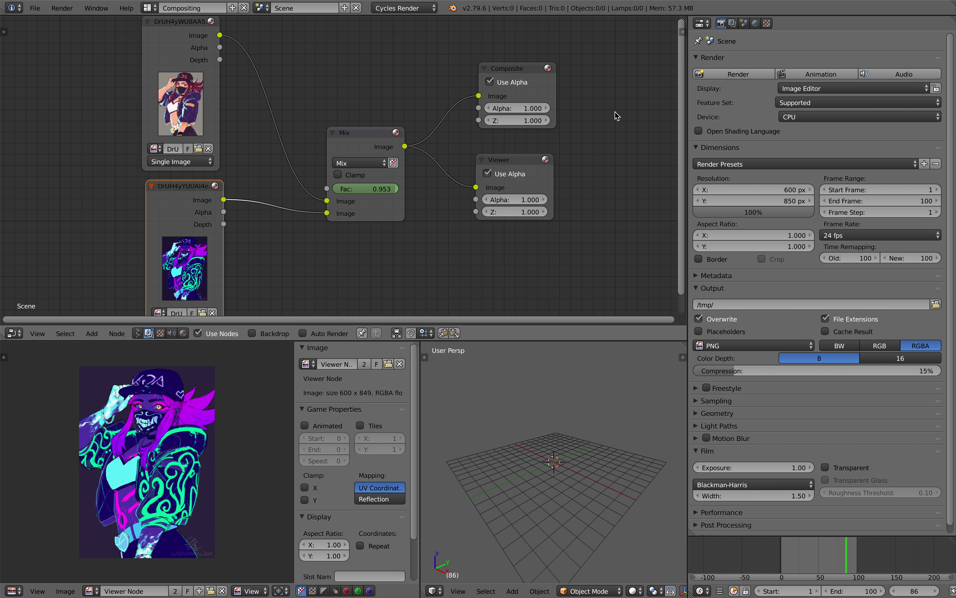
Switch to Finder and preview the LeagueOfLegend_0001-0120.mov movie, scrubbing through its image transition
scroll(631, 140, left, 2)
key(ctrl+Left)
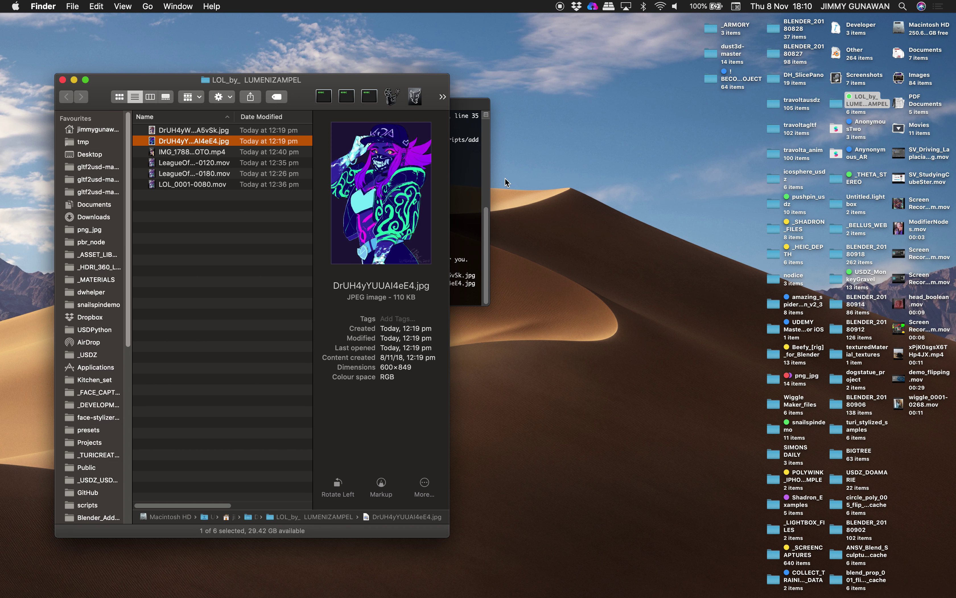
click(231, 166)
click(228, 171)
click(225, 166)
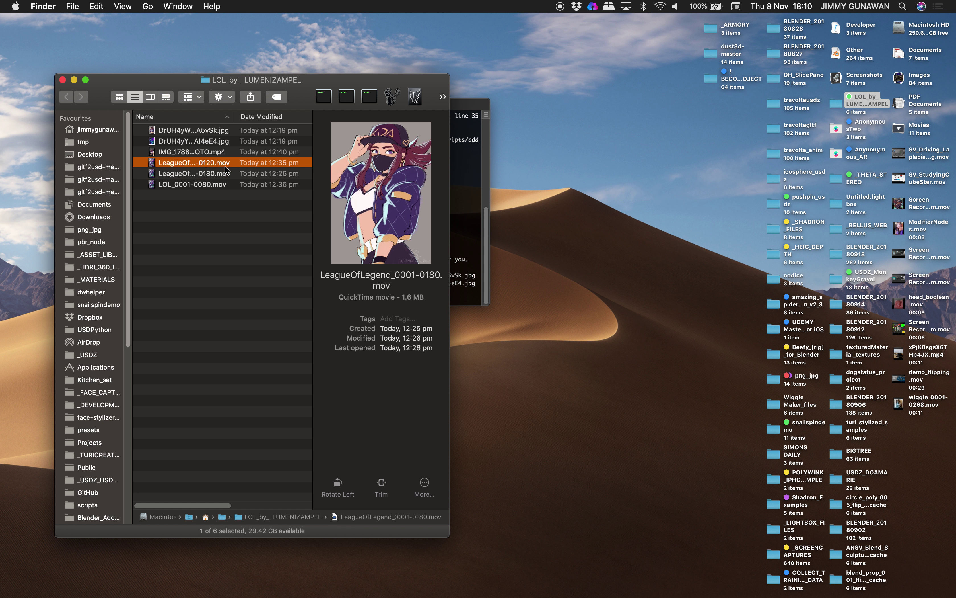
key(space)
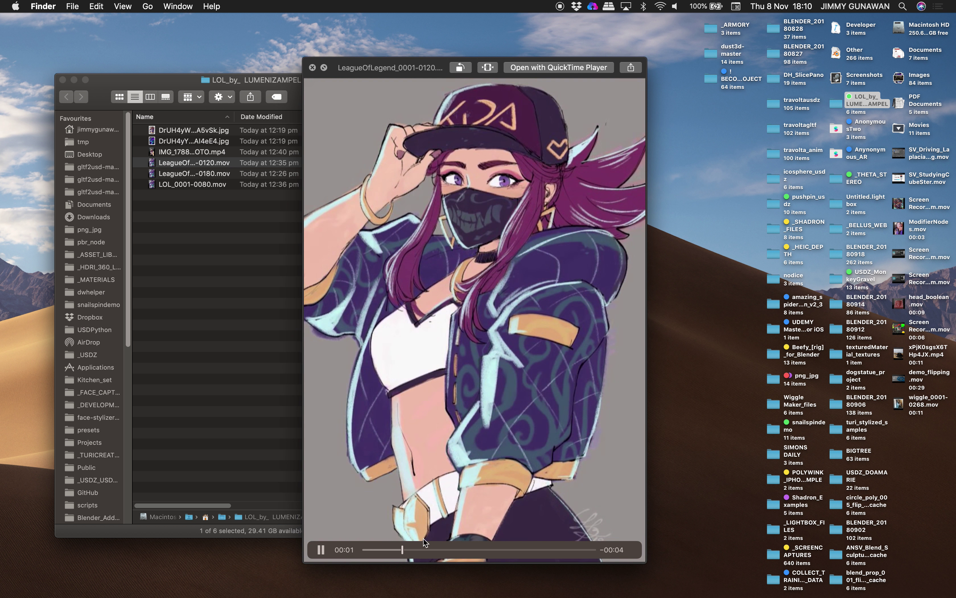
drag(440, 548, 578, 535)
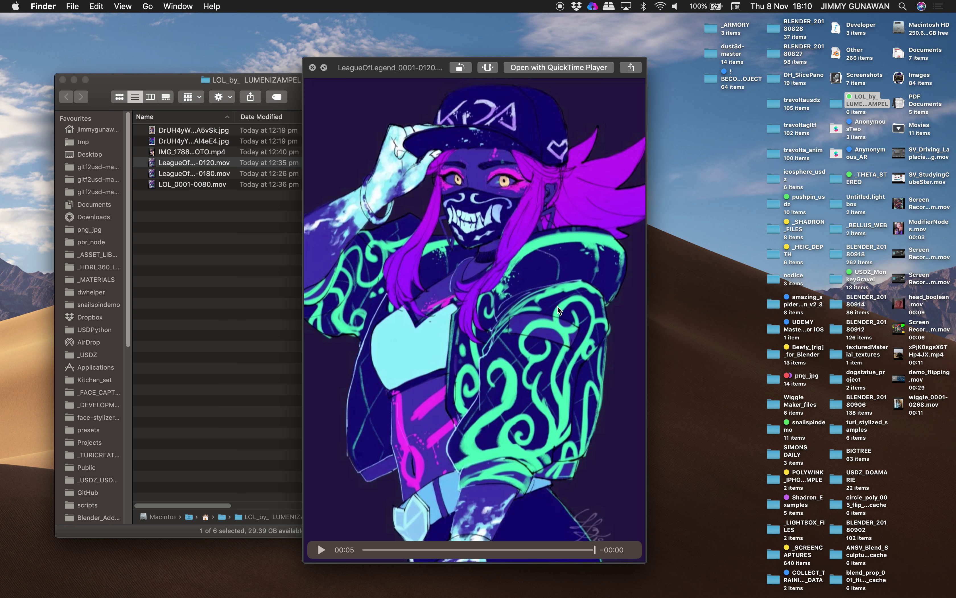
drag(373, 551, 667, 501)
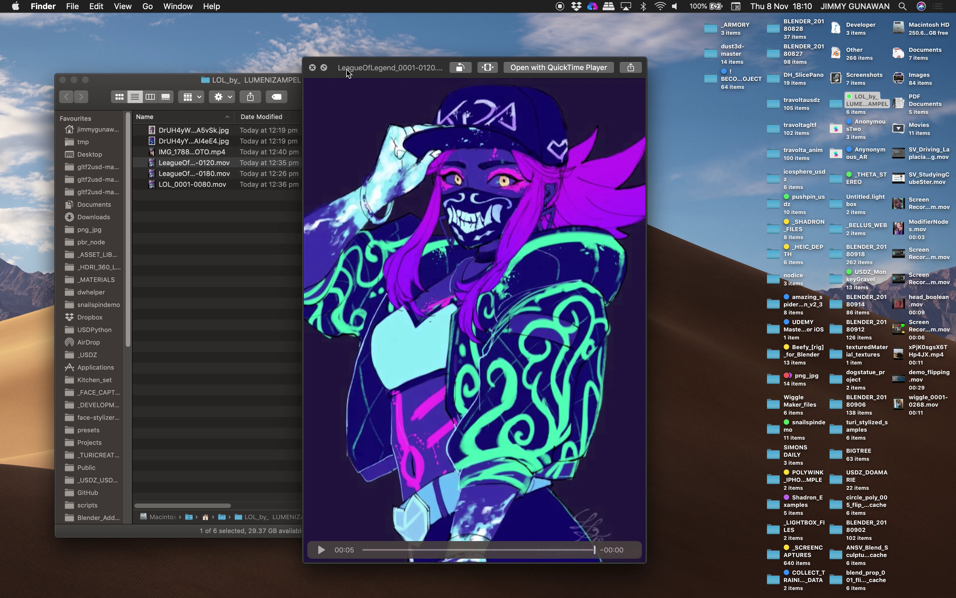
click(312, 68)
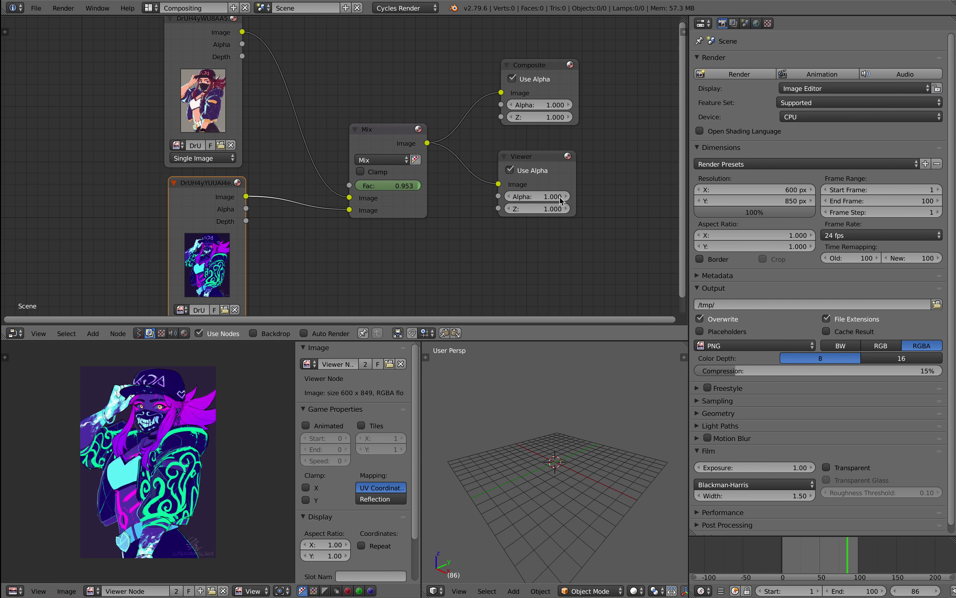
Return to Blender and change the render output format to FFmpeg video
key(ctrl+s)
click(617, 250)
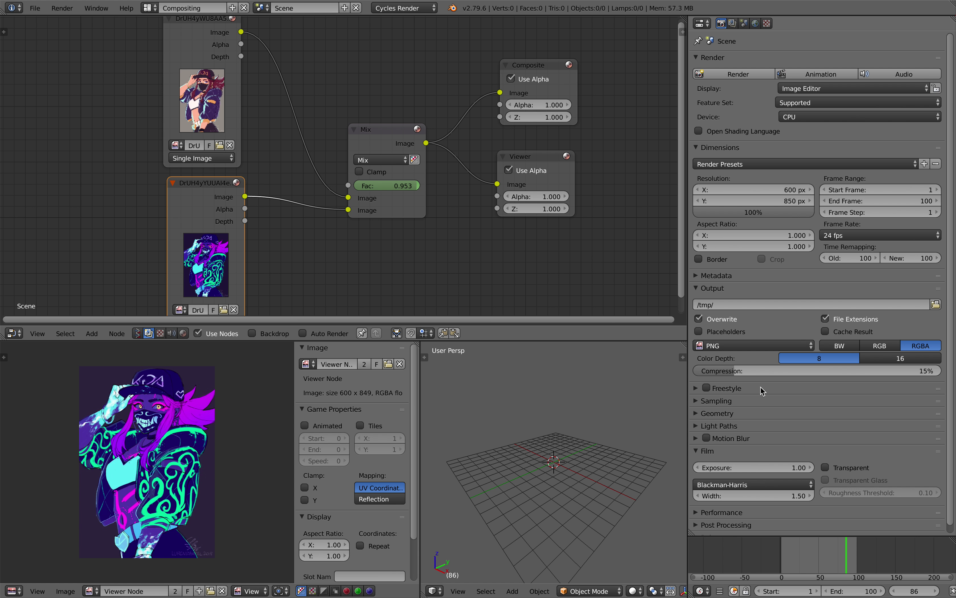
scroll(878, 400, down, 1)
click(757, 338)
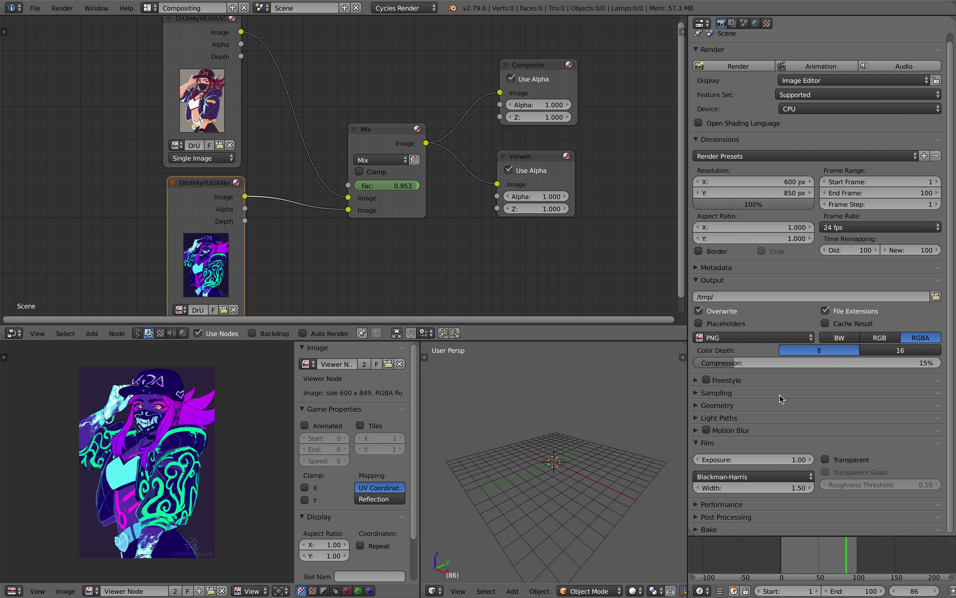
click(752, 341)
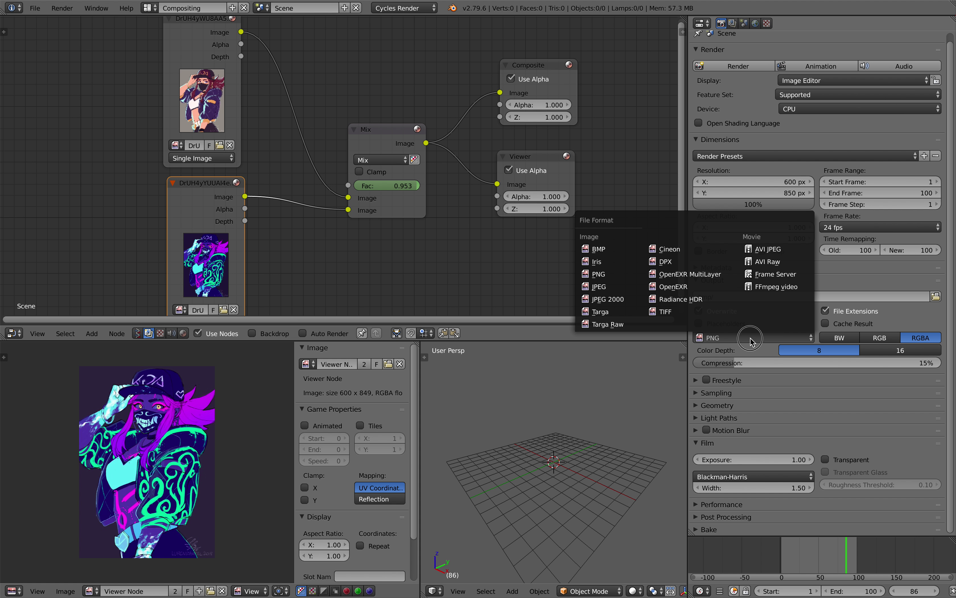
click(770, 294)
Configure the encoding with the h264 in MP4 preset, a Quicktime container and High quality output
click(739, 362)
click(757, 379)
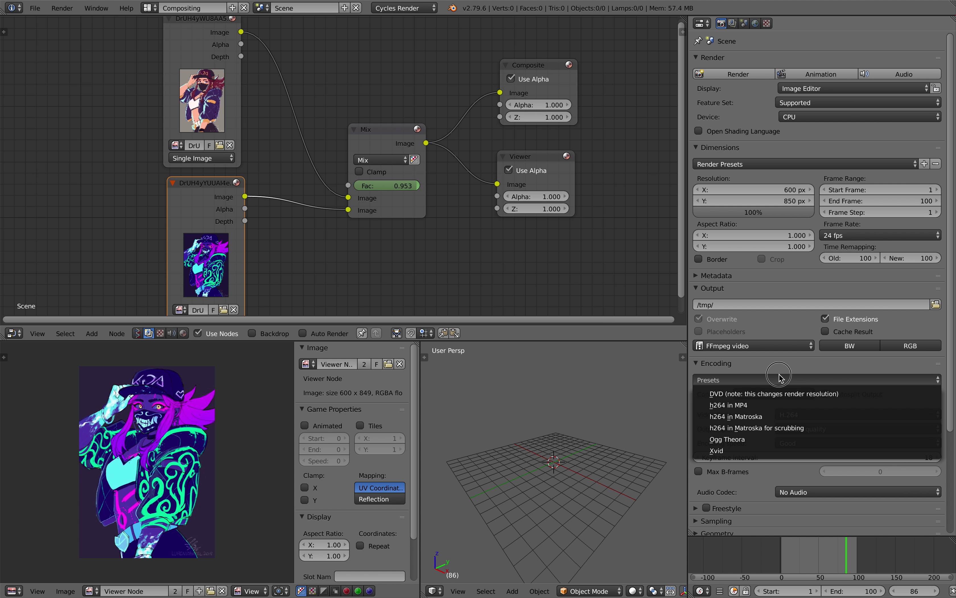
click(767, 406)
click(780, 395)
click(775, 332)
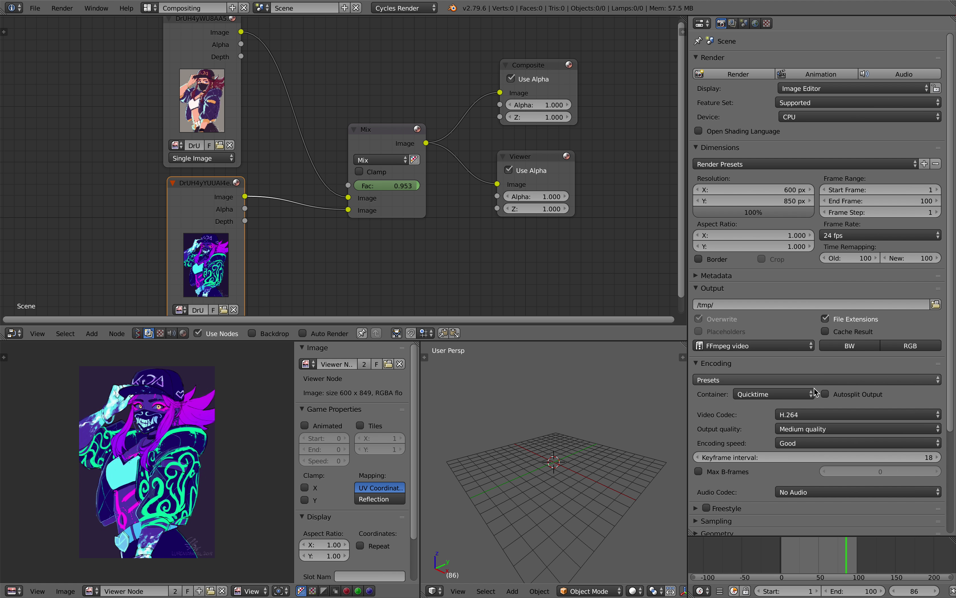
click(818, 429)
click(816, 398)
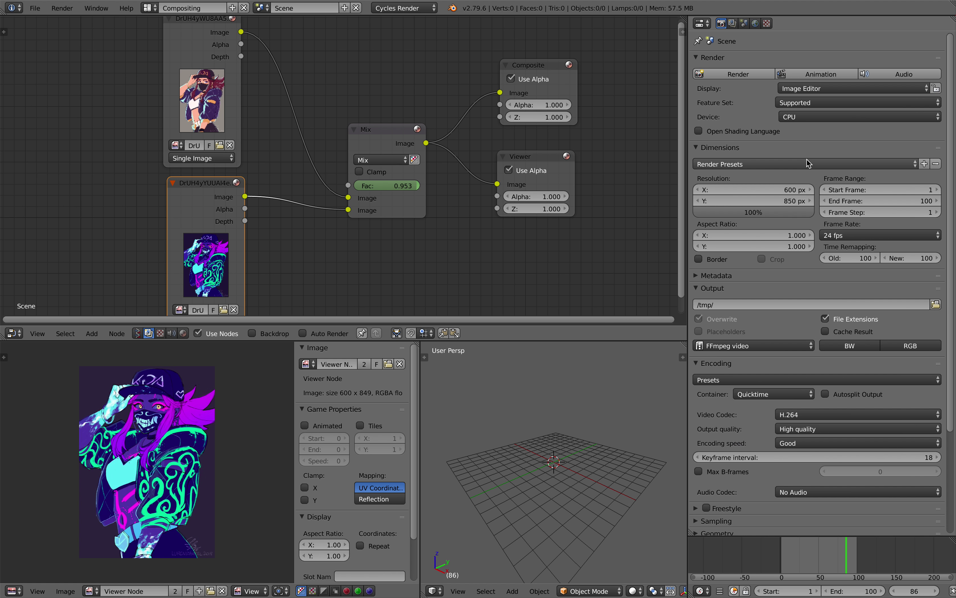
Render the animation and open the tmp output folder in an enlarged Finder window
click(806, 79)
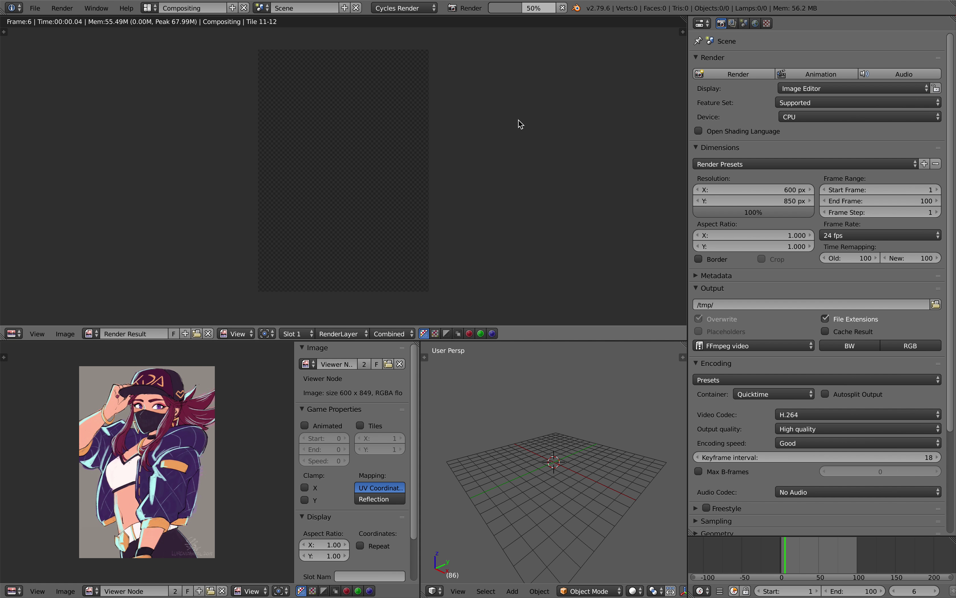
key(ctrl+Left)
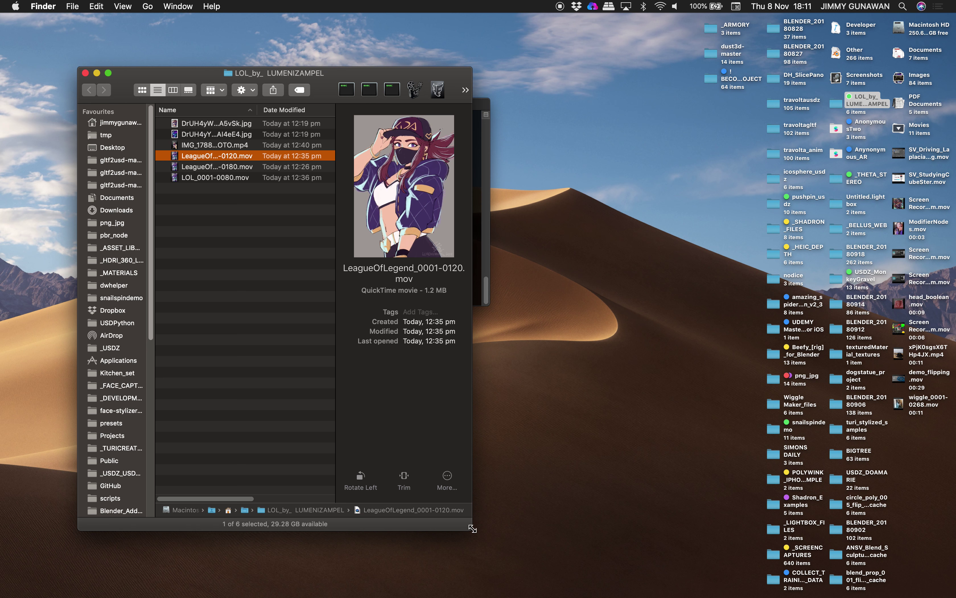
drag(472, 529, 690, 544)
click(122, 136)
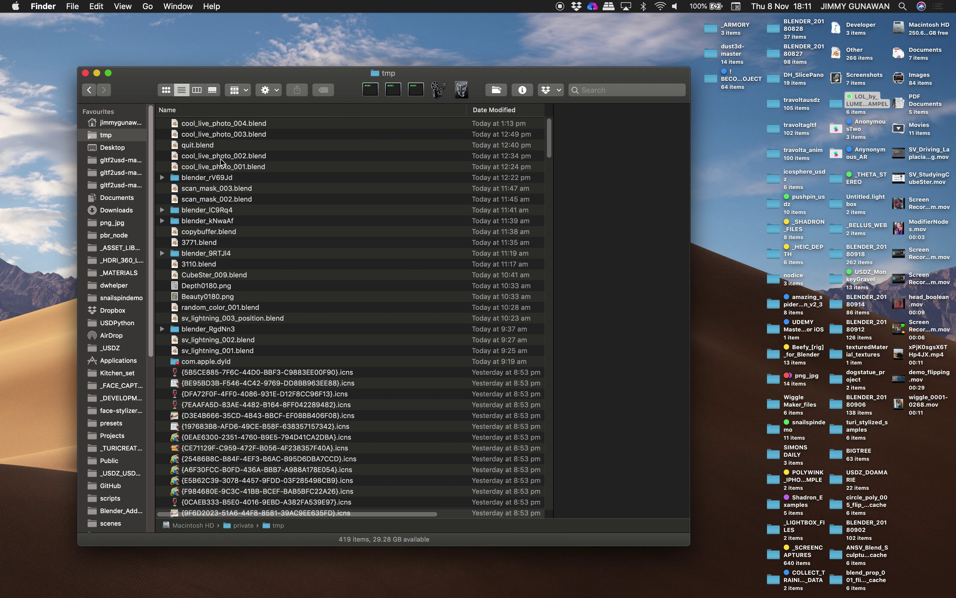
Check the animation render in Blender and narrow the tmp folder's Name column in Finder to look for the output movie
drag(467, 109, 415, 111)
key(ctrl+Right)
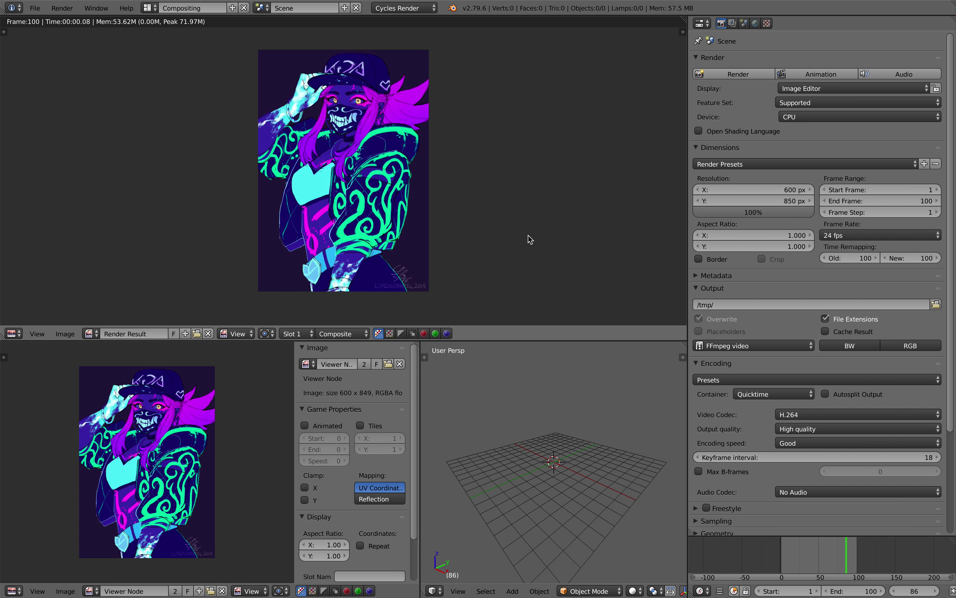
key(ctrl+Left)
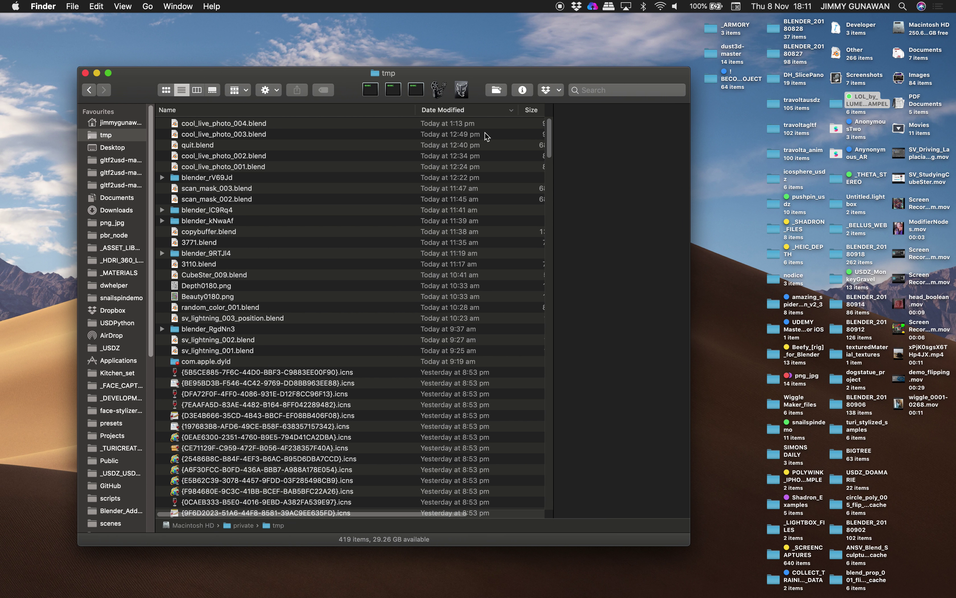
click(470, 112)
drag(419, 115, 332, 114)
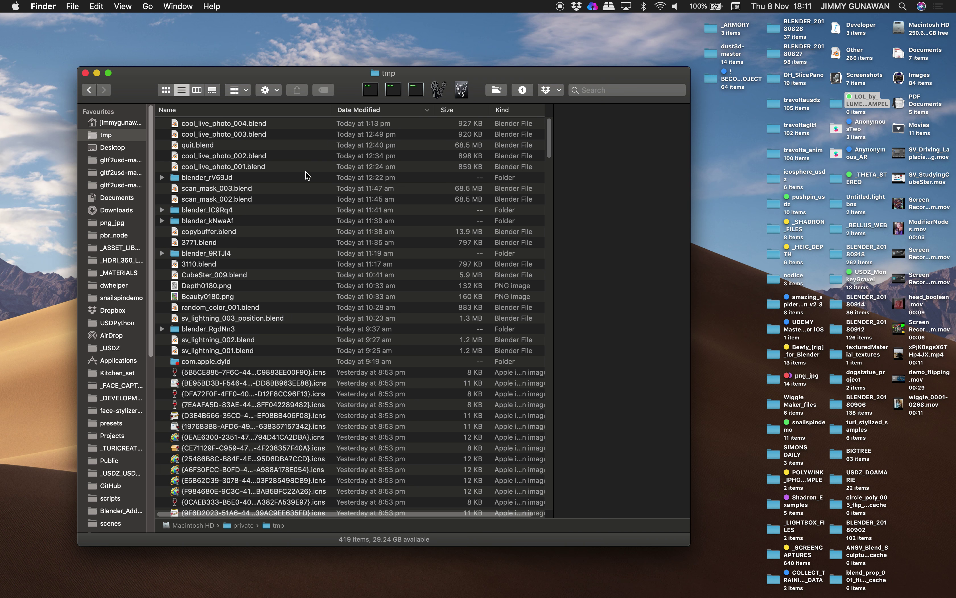
Look through the tmp folder listing for the rendered movie and check the output settings in Blender
scroll(549, 252, down, 15)
drag(554, 211, 601, 494)
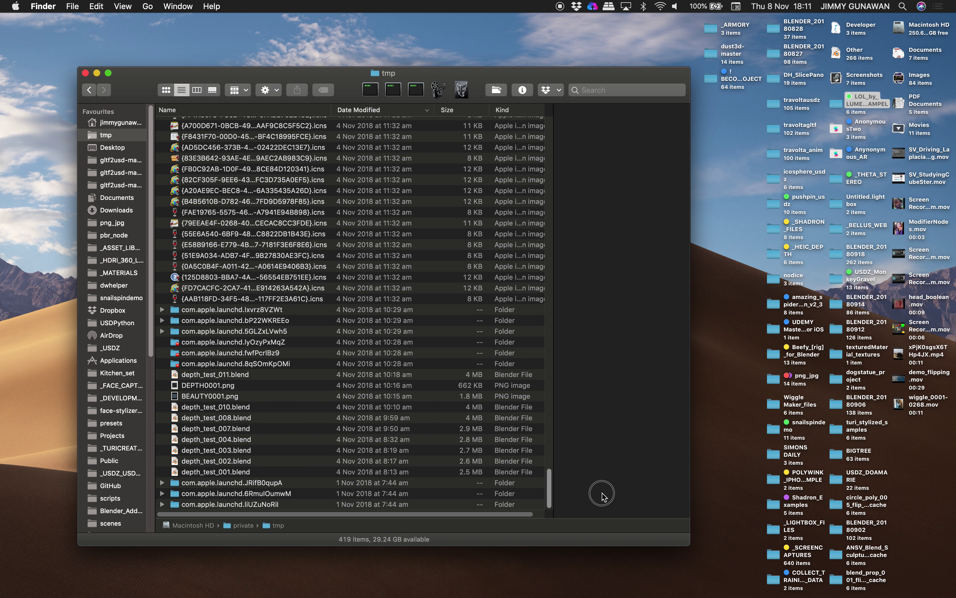
drag(602, 494, 553, 71)
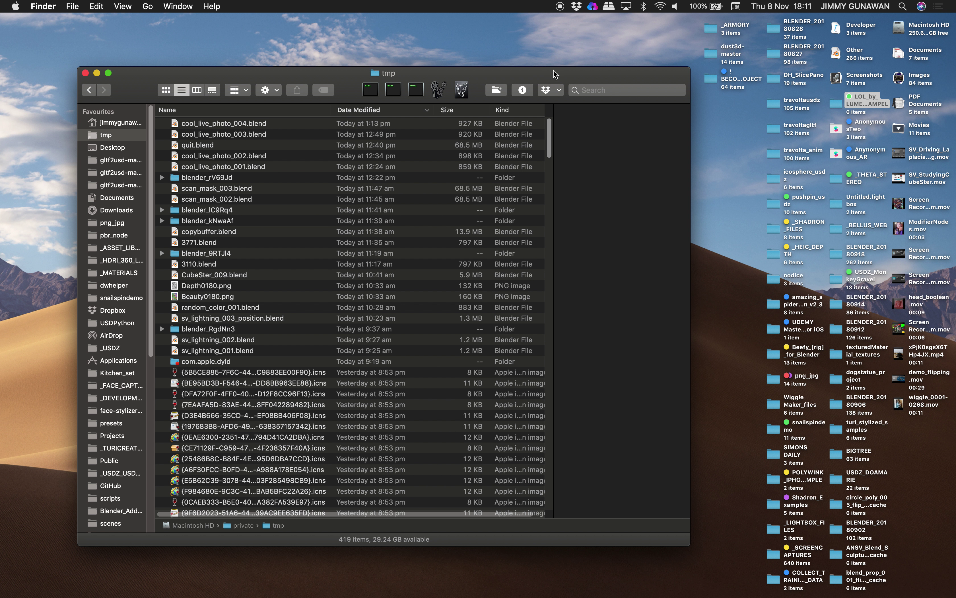
key(ctrl+Right)
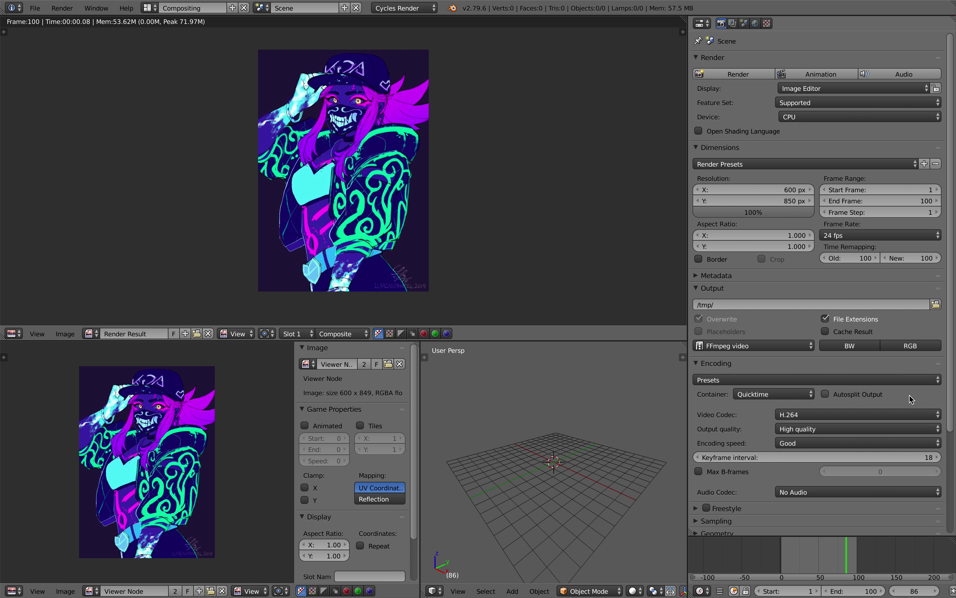
drag(950, 379, 952, 420)
click(729, 246)
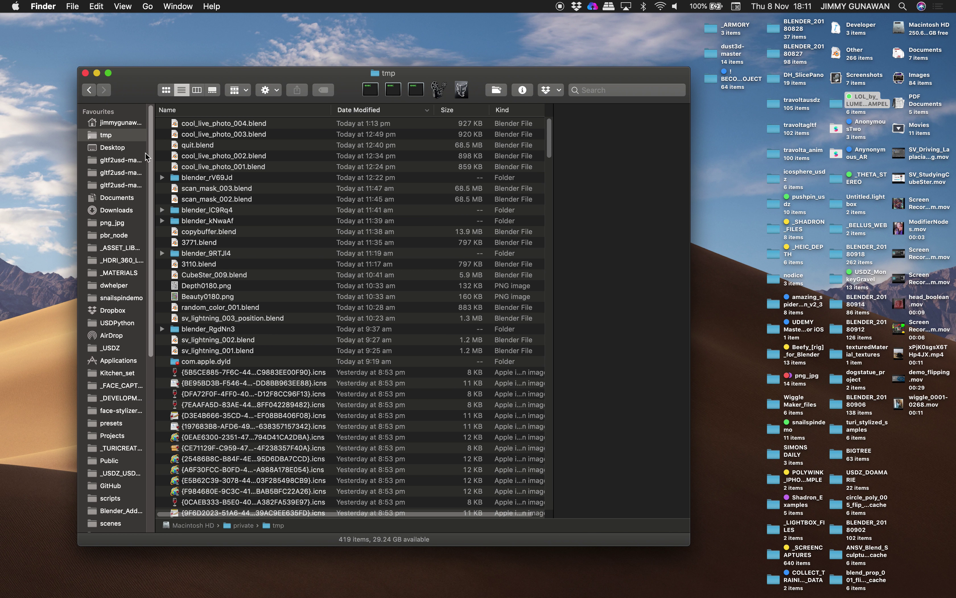
Reload the tmp folder in Finder by visiting the Desktop folder, and preview the rendered 0001-0100.mov in Quick Look
click(111, 141)
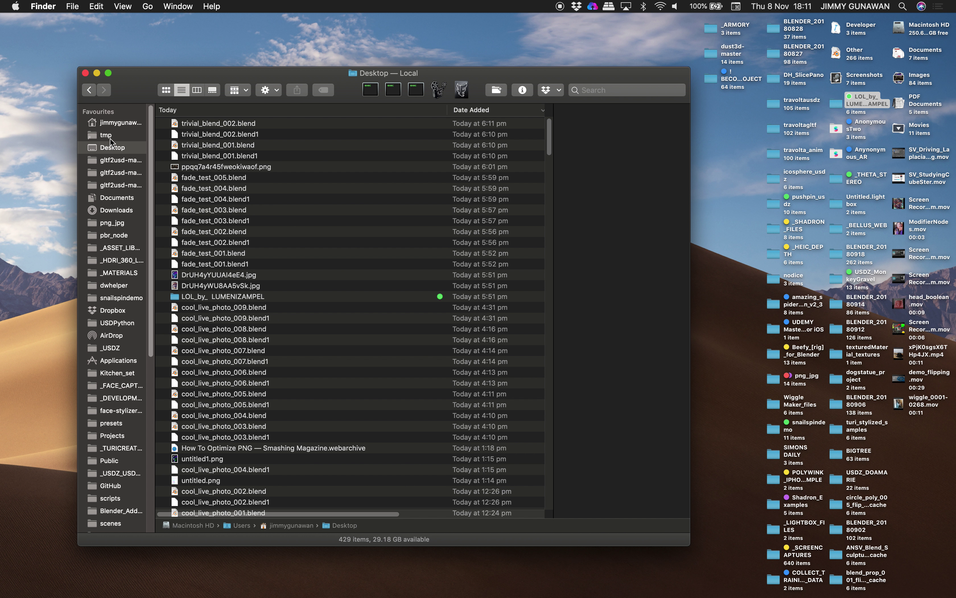
click(110, 139)
click(194, 134)
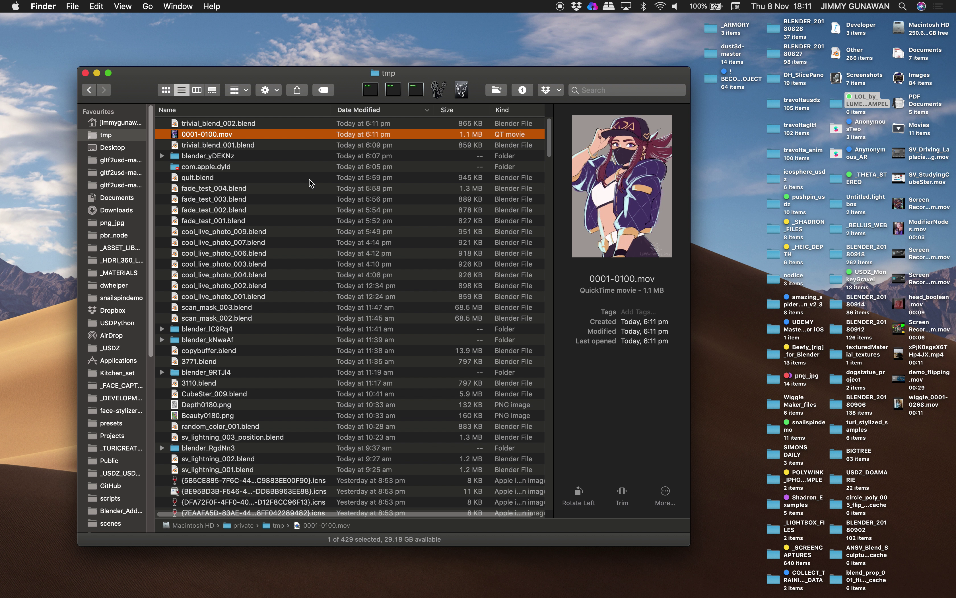
key(space)
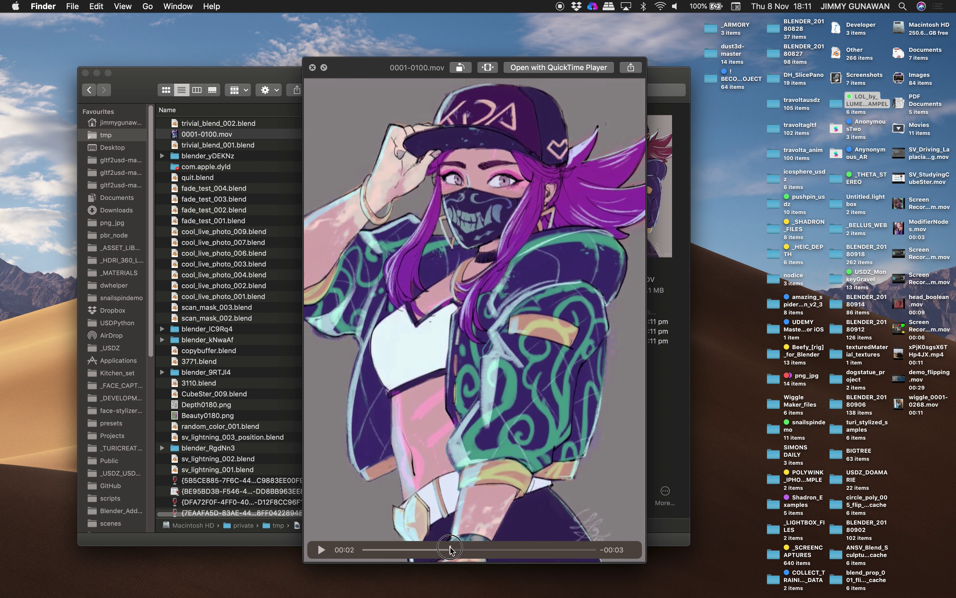
click(521, 537)
mouse_move(521, 535)
mouse_down()
mouse_move(380, 516)
mouse_move(622, 525)
mouse_move(529, 521)
mouse_up()
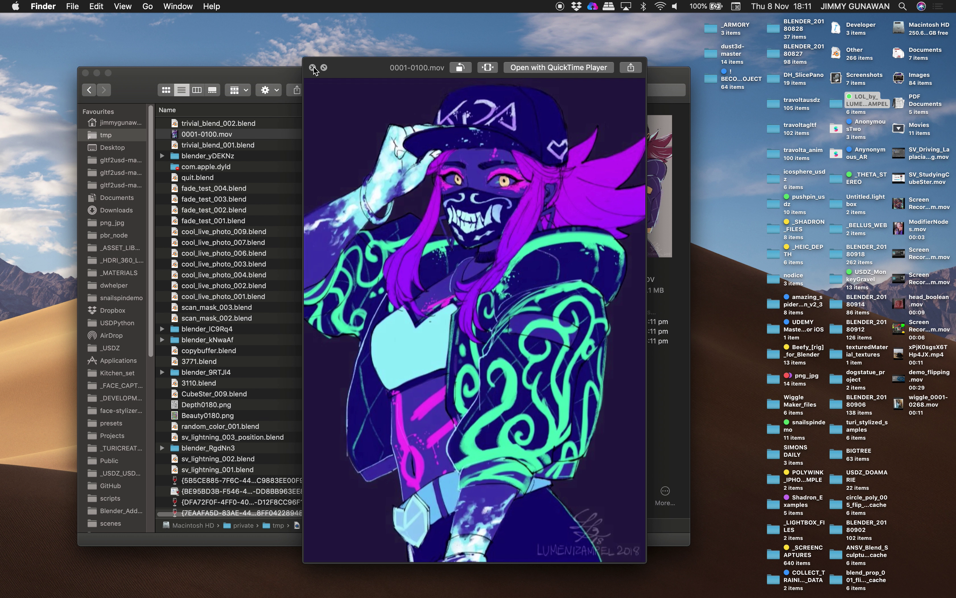
click(312, 67)
drag(354, 72, 374, 60)
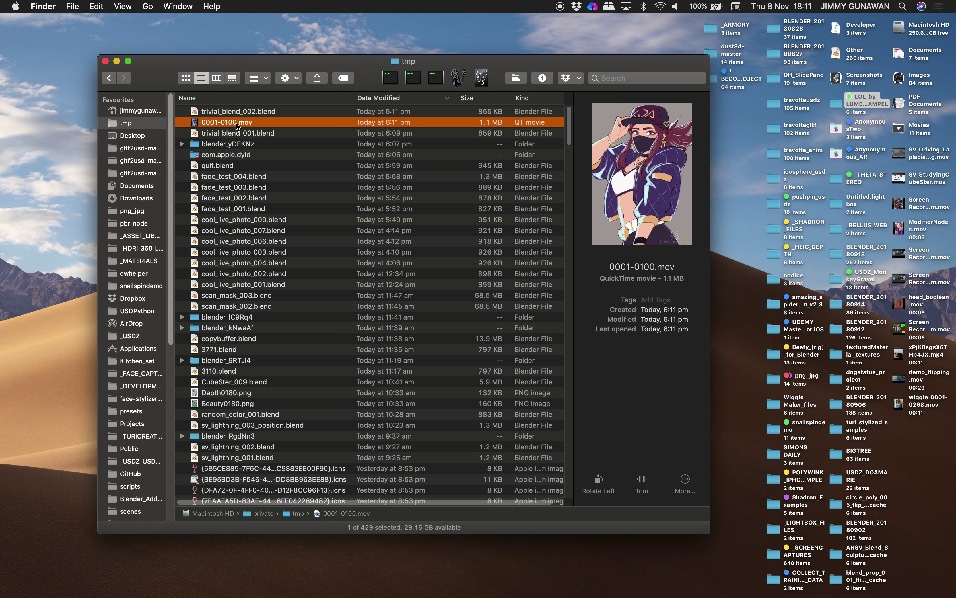
right_click(235, 124)
click(368, 64)
drag(365, 63, 373, 70)
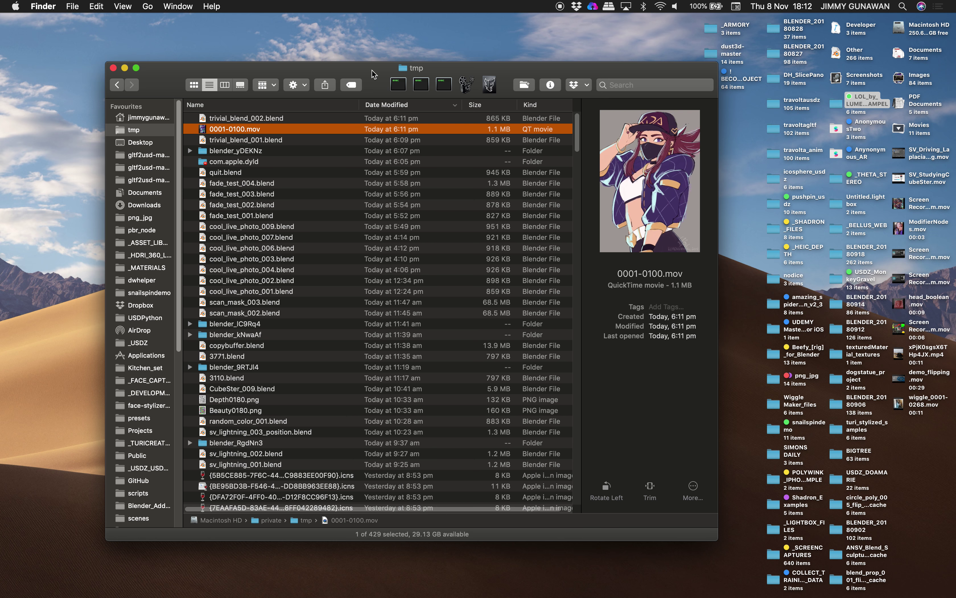
drag(373, 70, 381, 68)
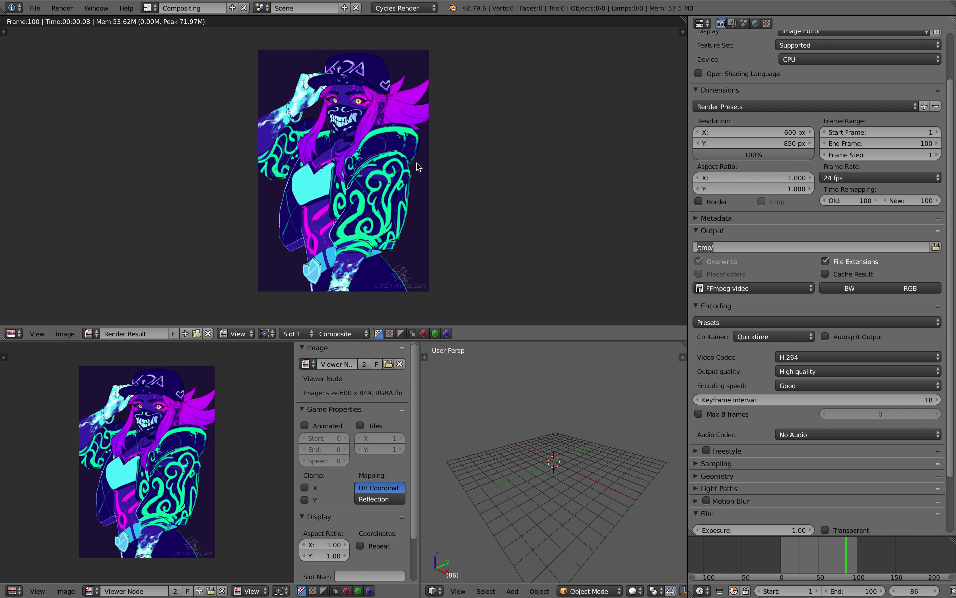
Return to Blender, show the node editor in place of the render result, and set the animation's end frame to 150
key(shift+F3)
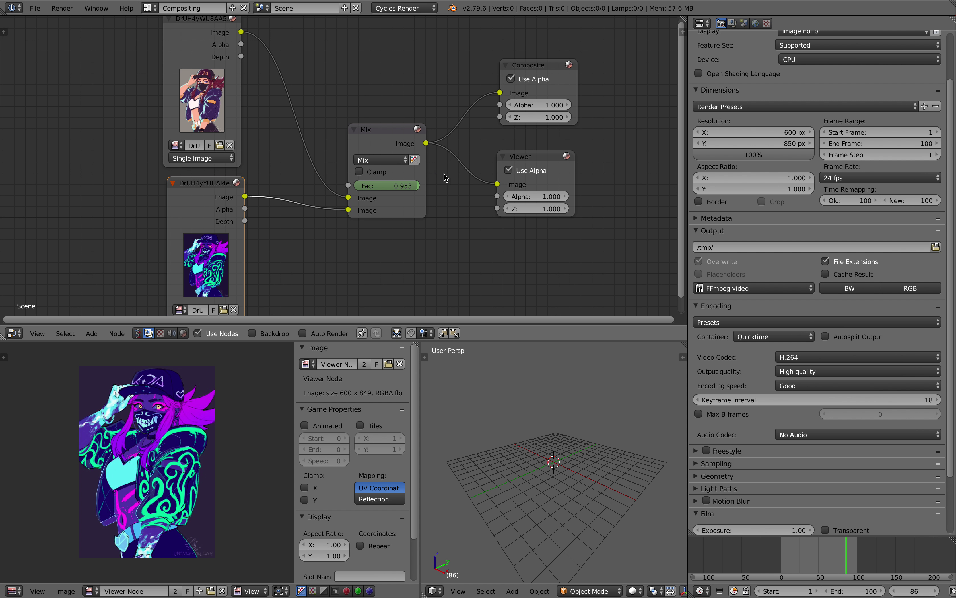
key(ctrl+s)
click(454, 186)
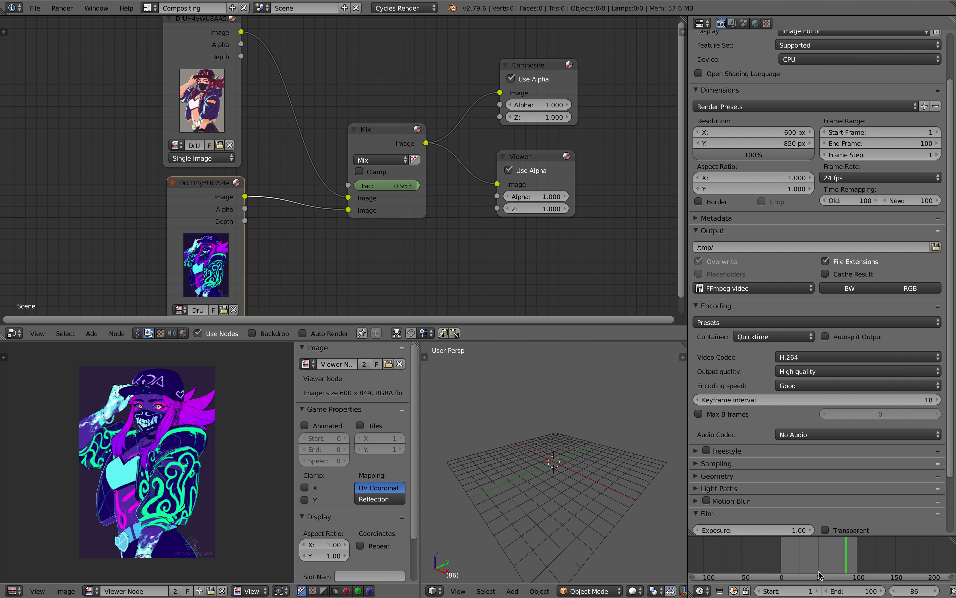
click(852, 591)
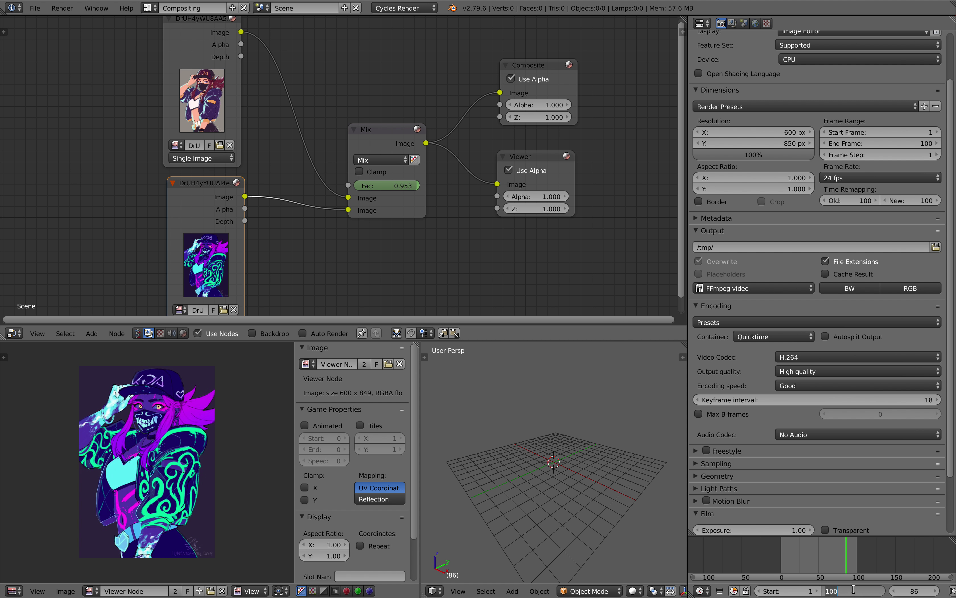
text(150)
key(Return)
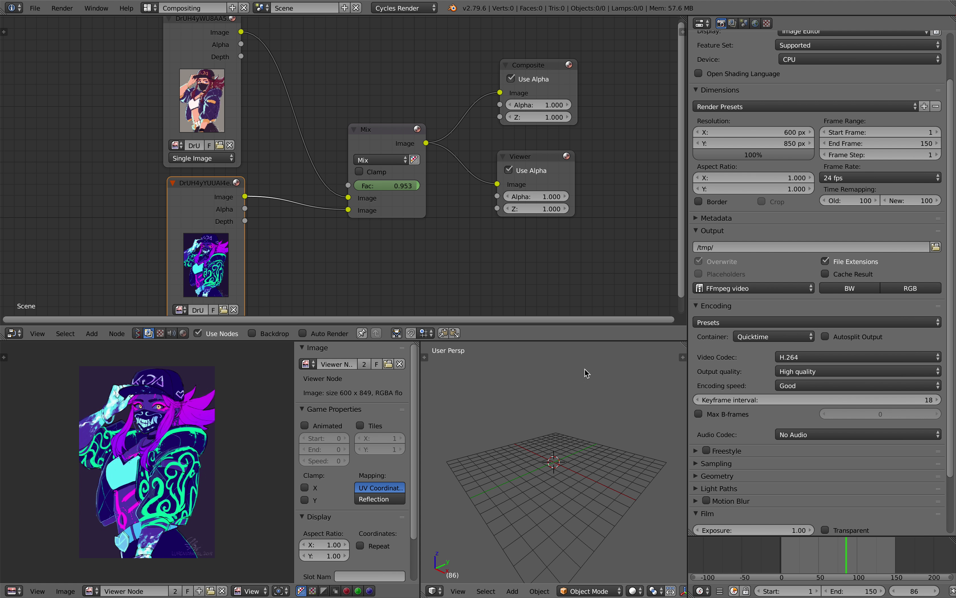
Split the 3D view in two and turn the upper area into a Dope Sheet
drag(680, 347, 680, 465)
click(434, 459)
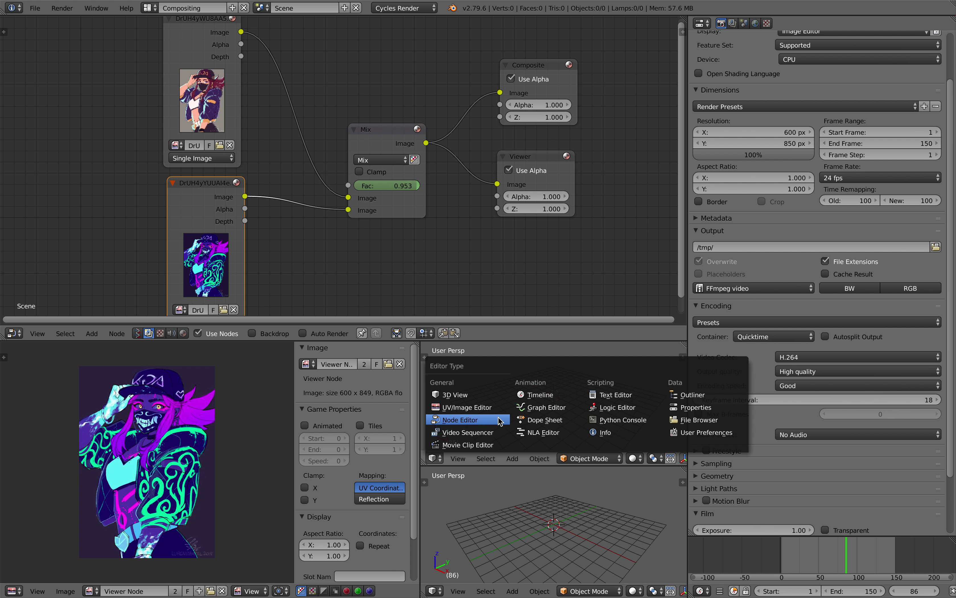
click(531, 420)
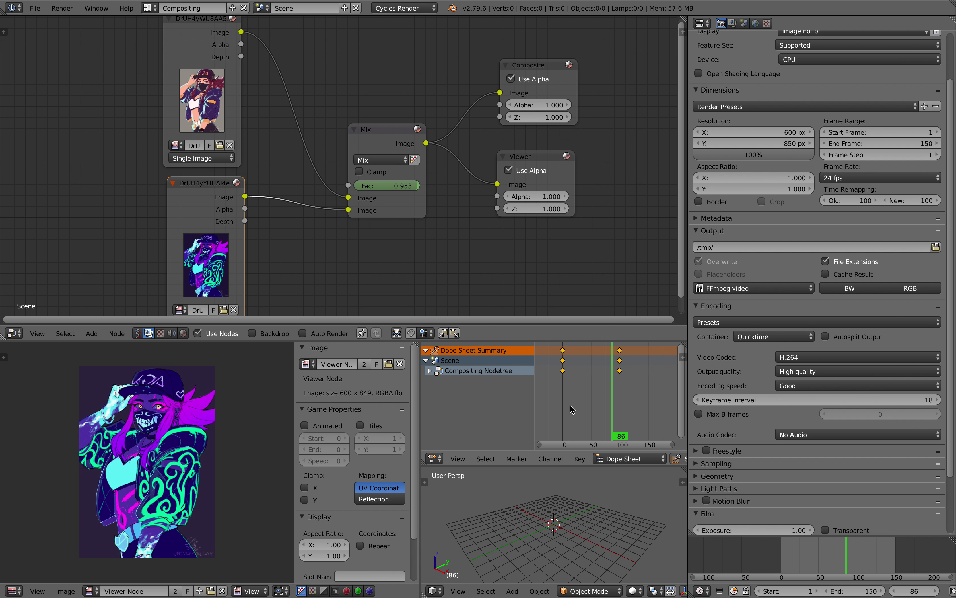
Move the last compositing keyframe to about frame 150 in the Dope Sheet and preview the slower transition
ctrl+scroll(618, 401, down, 3)
scroll(602, 358, down, 2)
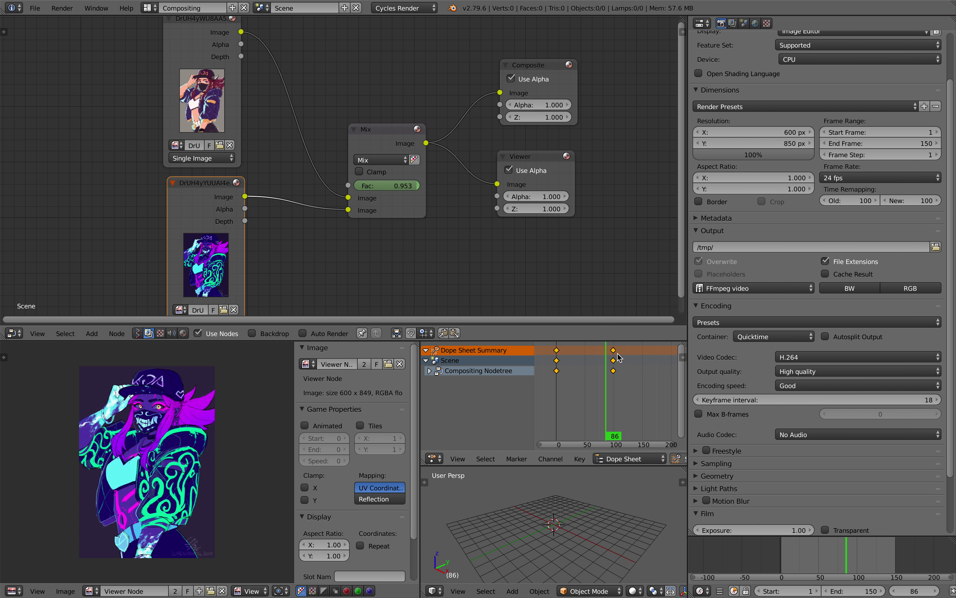
scroll(610, 366, down, 1)
ctrl+scroll(593, 353, down, 2)
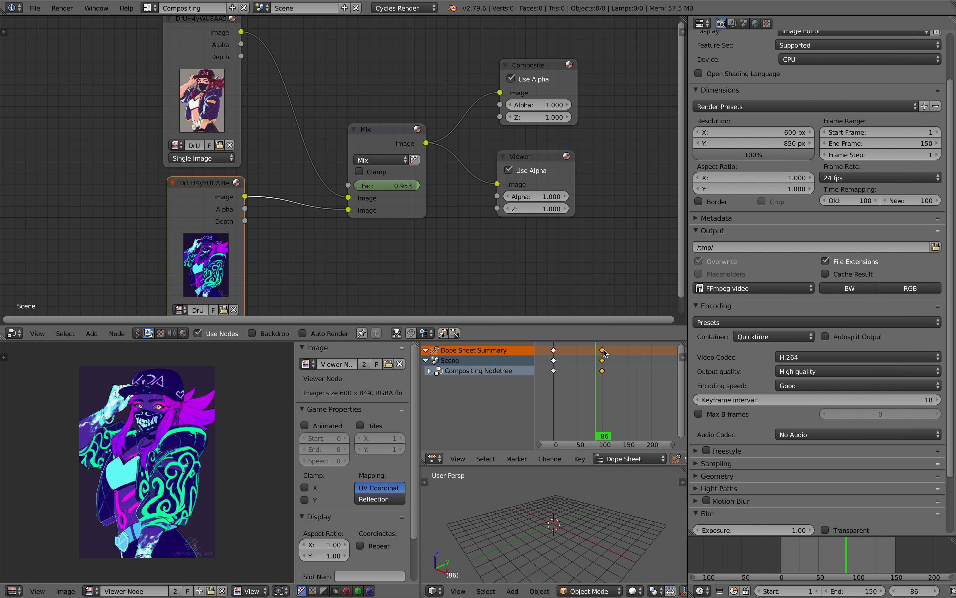
key(g)
click(628, 350)
drag(604, 353, 581, 354)
key(alt+a)
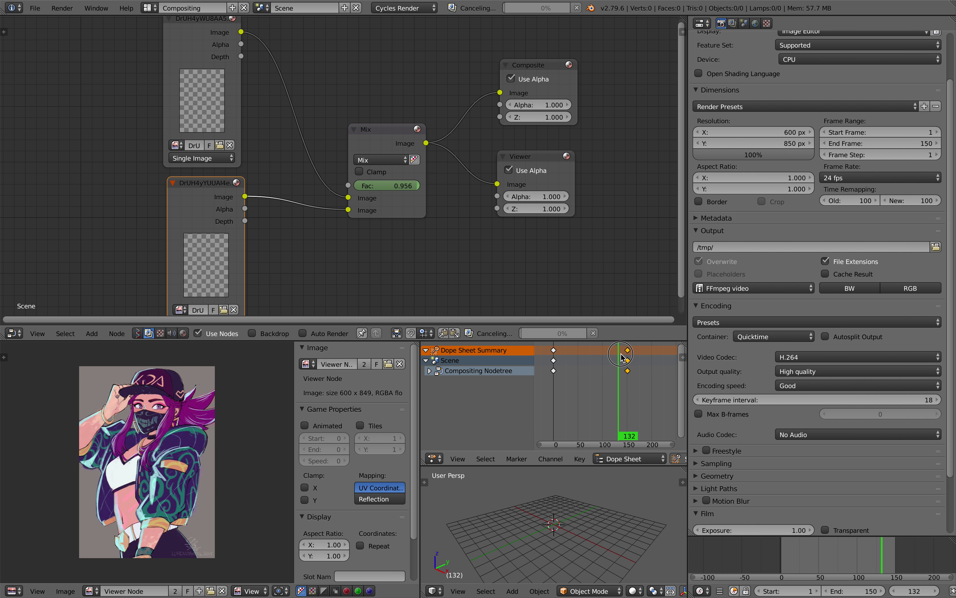
key(Escape)
scroll(596, 365, down, 1)
Set the animation's end frame to 70 and move the last compositing keyframe back to about that frame
click(842, 591)
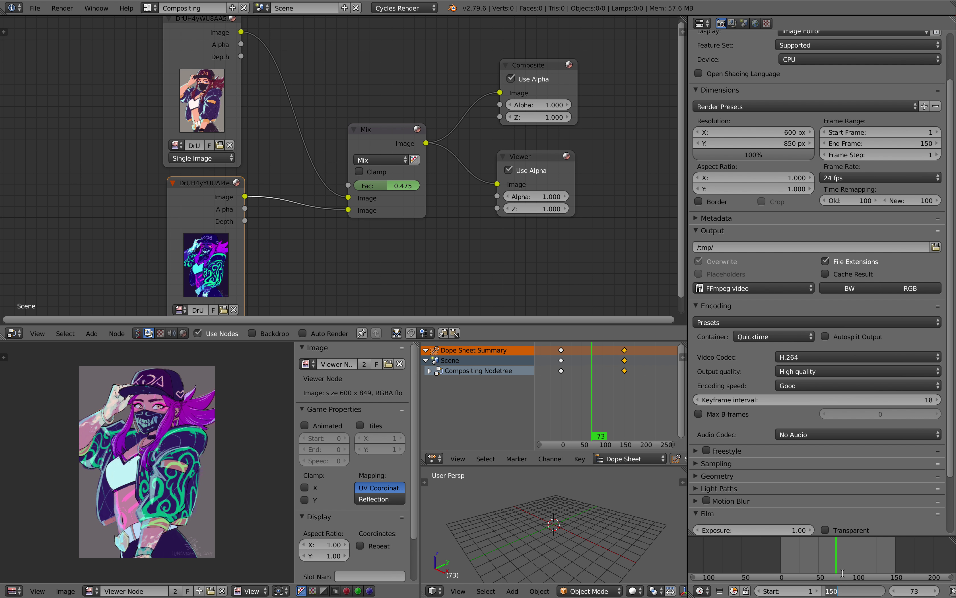
text(70)
key(Return)
key(alt+a)
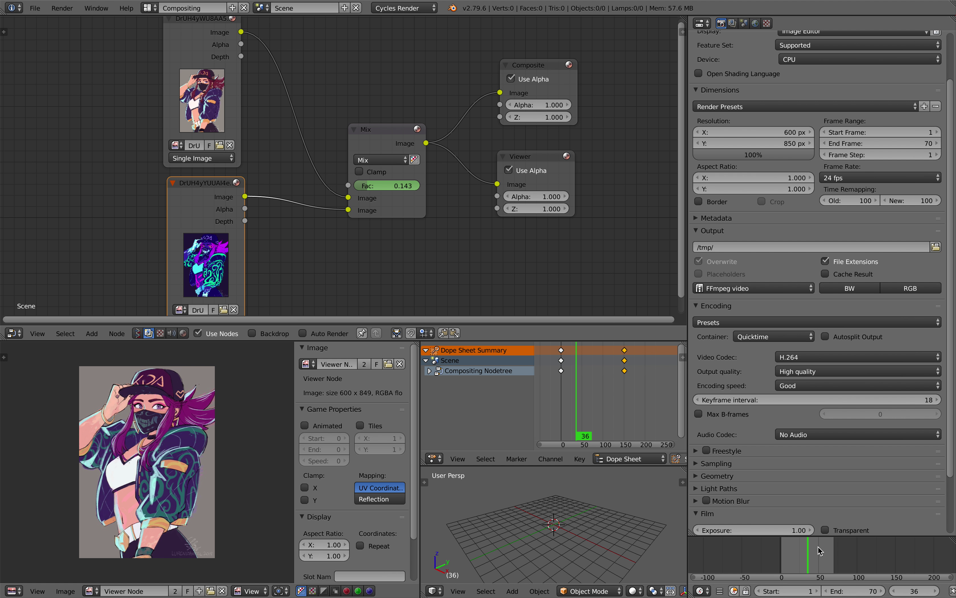
key(g)
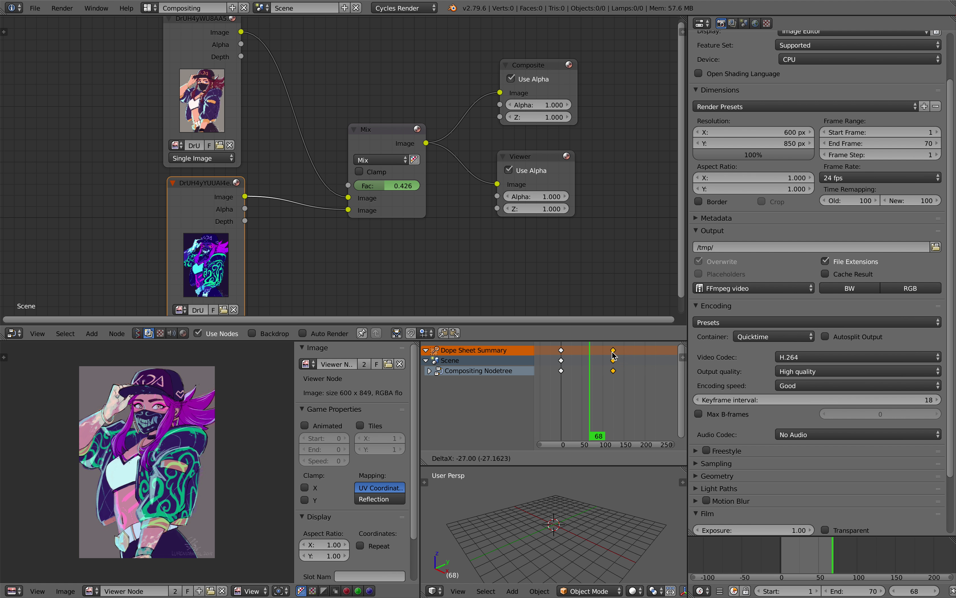
click(592, 355)
click(595, 369)
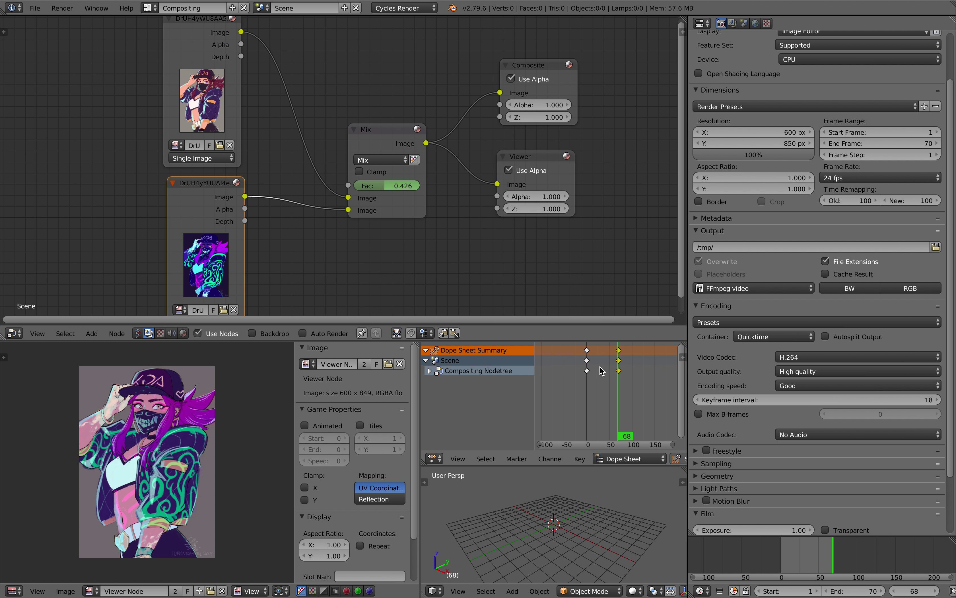
scroll(399, 239, down, 1)
Save the project to the Desktop as the next numbered version after trivial_blend_002.blend
key(super+s)
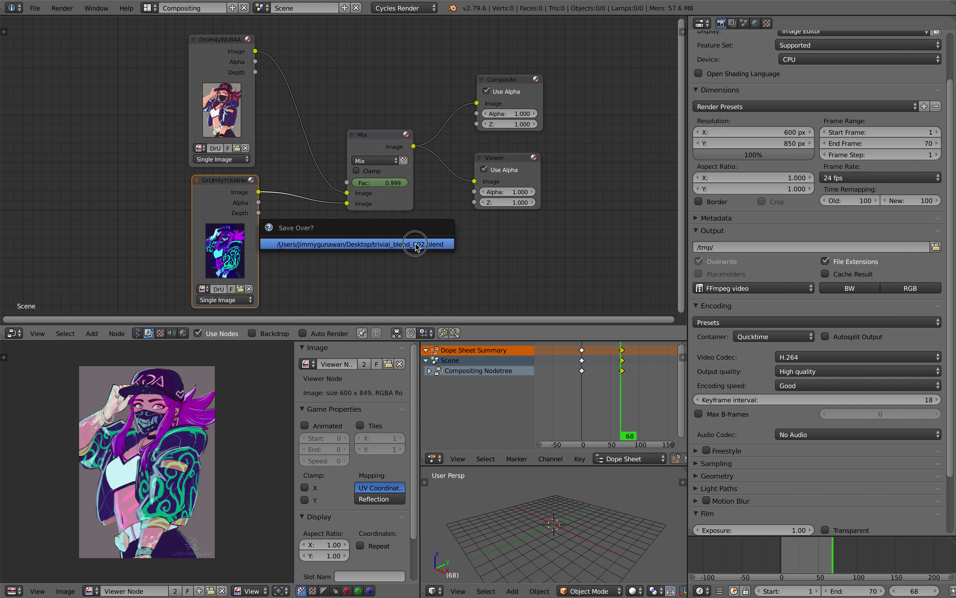
click(35, 8)
click(71, 106)
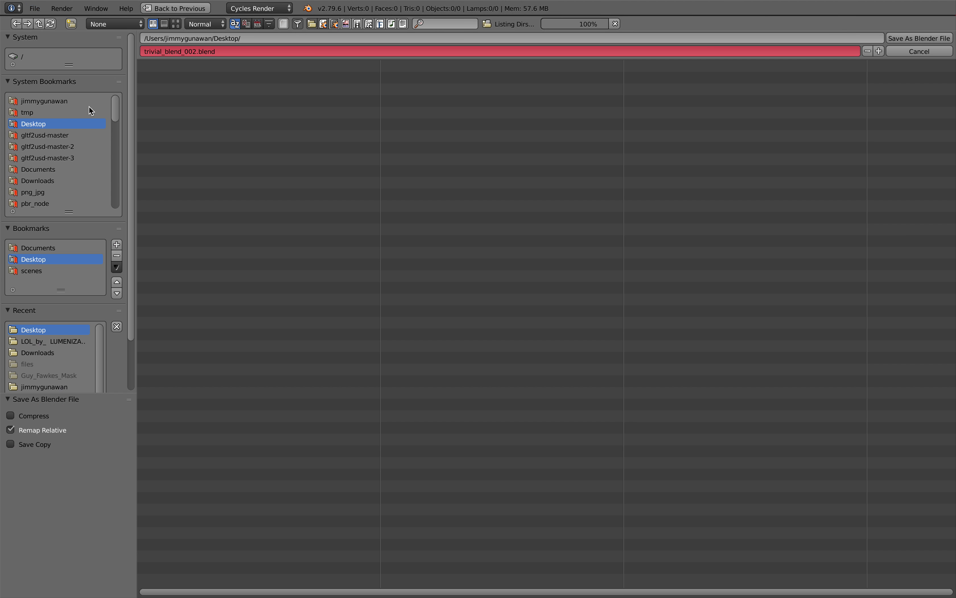
click(880, 51)
click(919, 37)
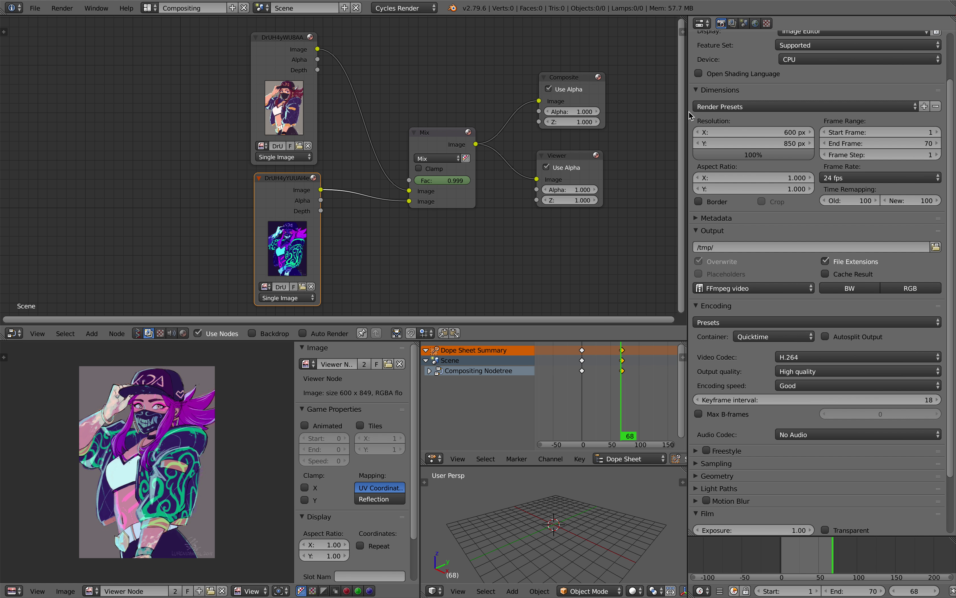
Widen the node editor area and clear all keyframes from the Mix node's Fac value
drag(689, 112, 731, 112)
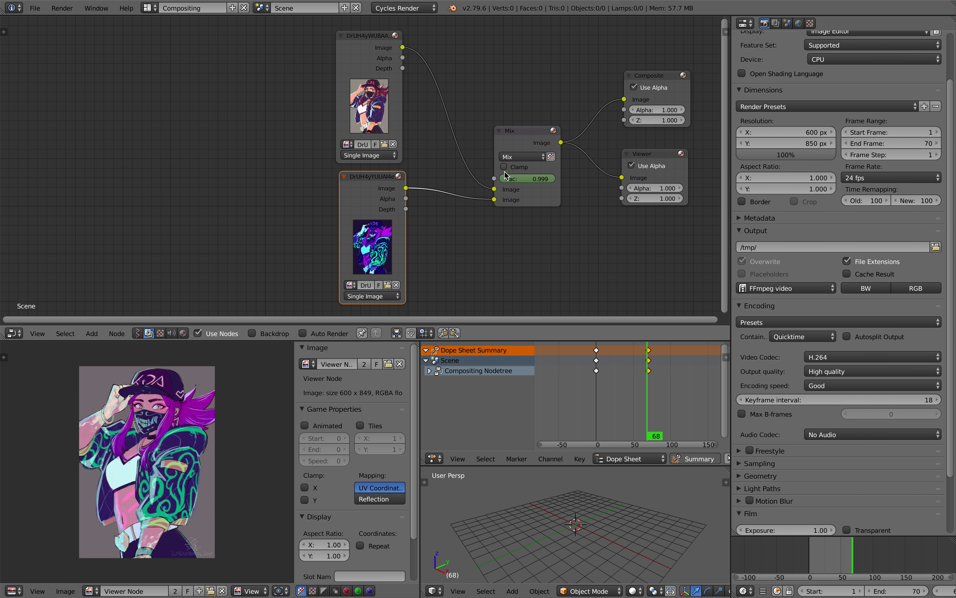
right_click(522, 176)
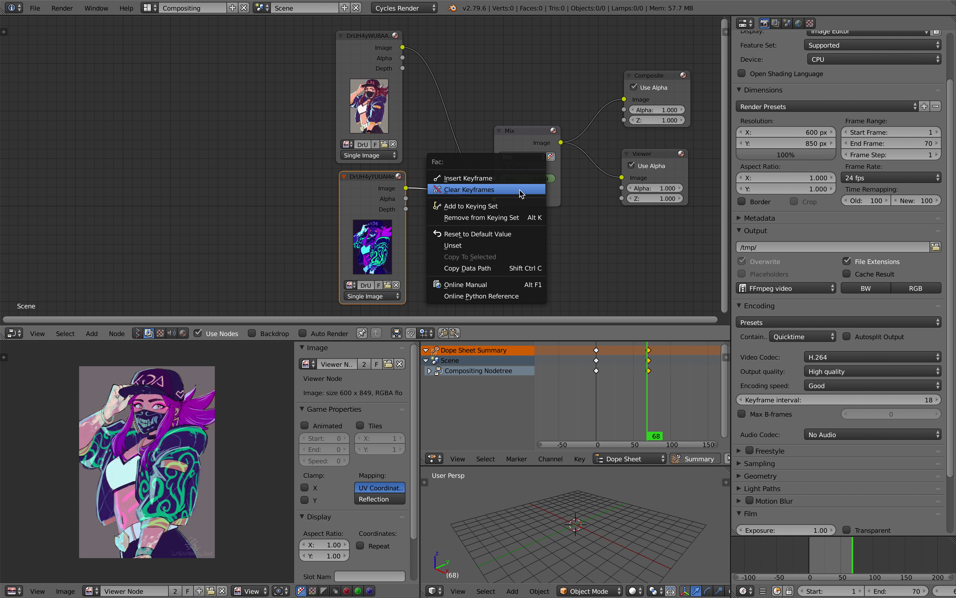
click(521, 190)
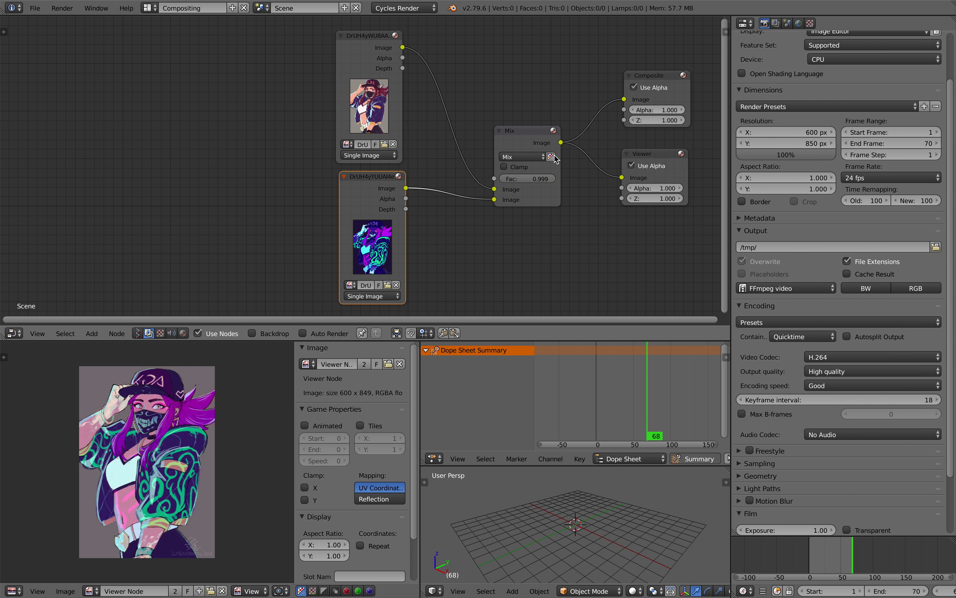
Go to frame 13, shift the Mix node slightly toward the image nodes, and set its Fac to about 0.567
click(819, 563)
drag(819, 563, 817, 563)
drag(531, 185, 518, 184)
drag(518, 178, 521, 177)
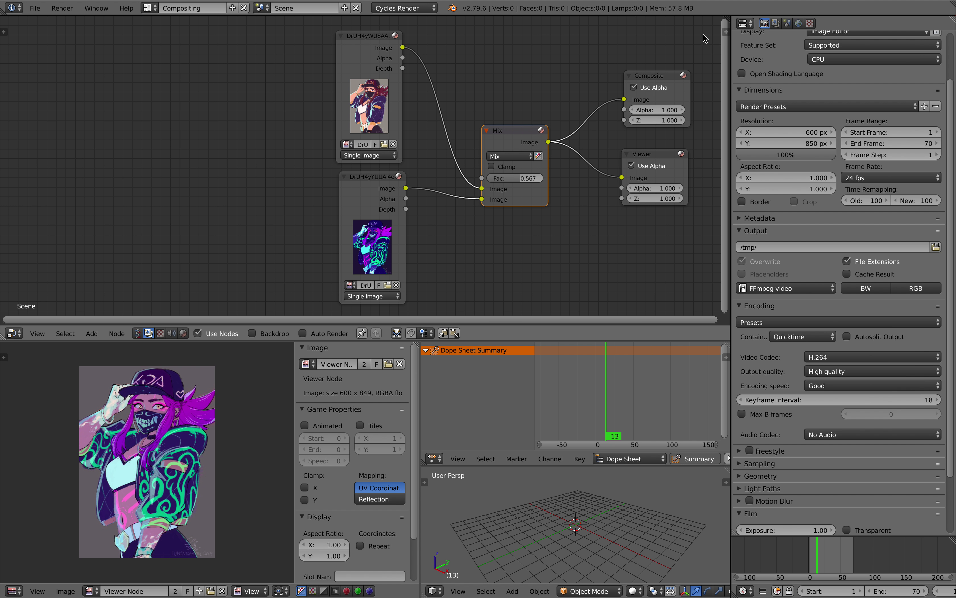
Split the node editor side by side, show an Animation Nodes tree in one half, and widen the compositing half
drag(726, 20, 453, 80)
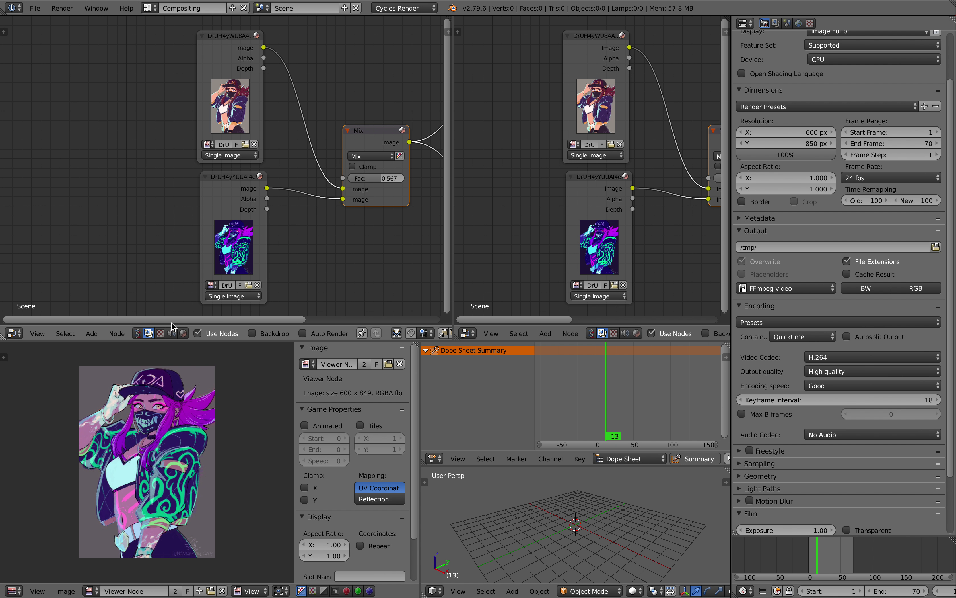
click(136, 335)
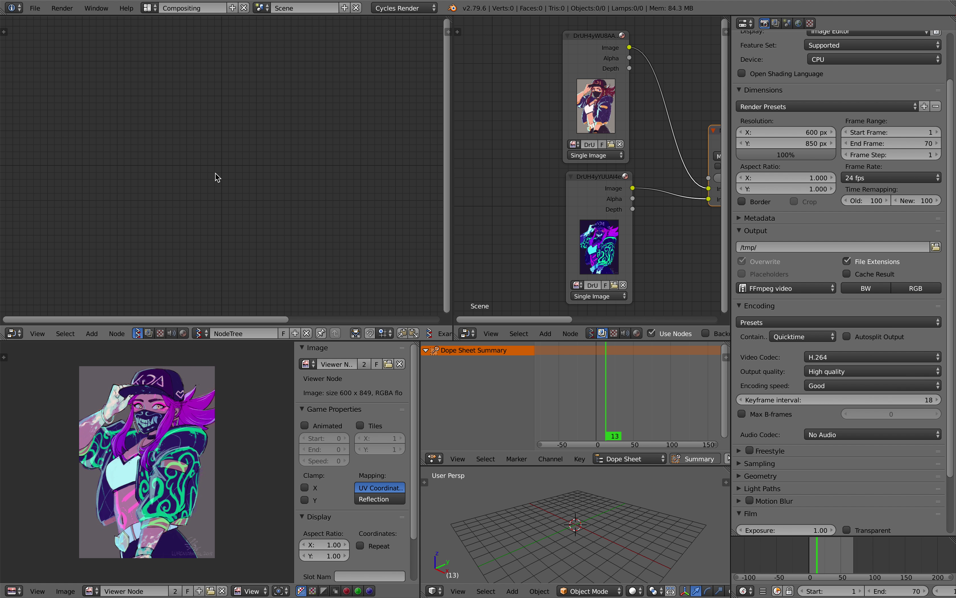
drag(453, 145, 401, 145)
Frame the compositing nodes and set the Mix node's Fac to about 0.676
key(Home)
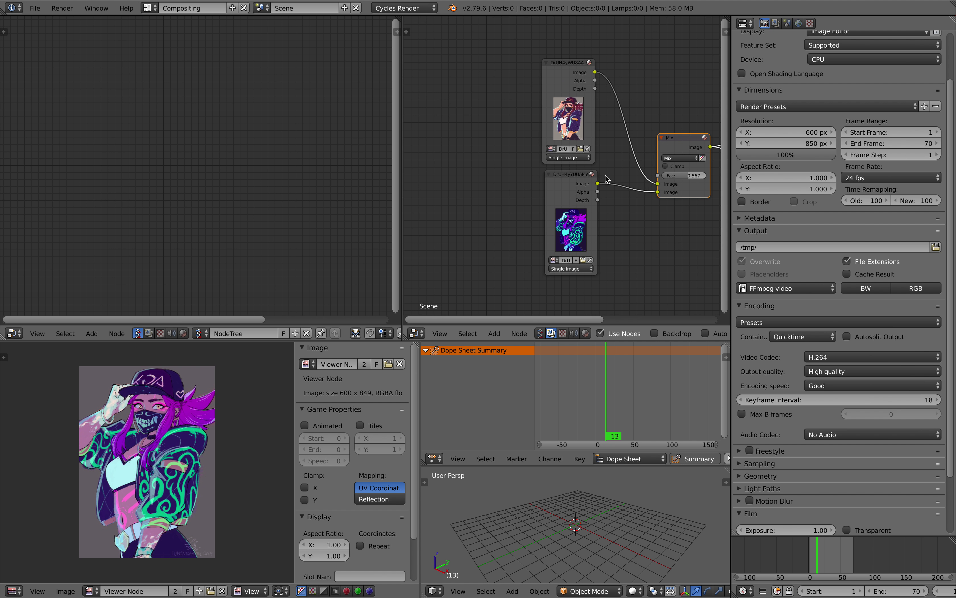
mouse_move(606, 169)
mouse_down()
mouse_move(583, 169)
mouse_move(613, 169)
mouse_up()
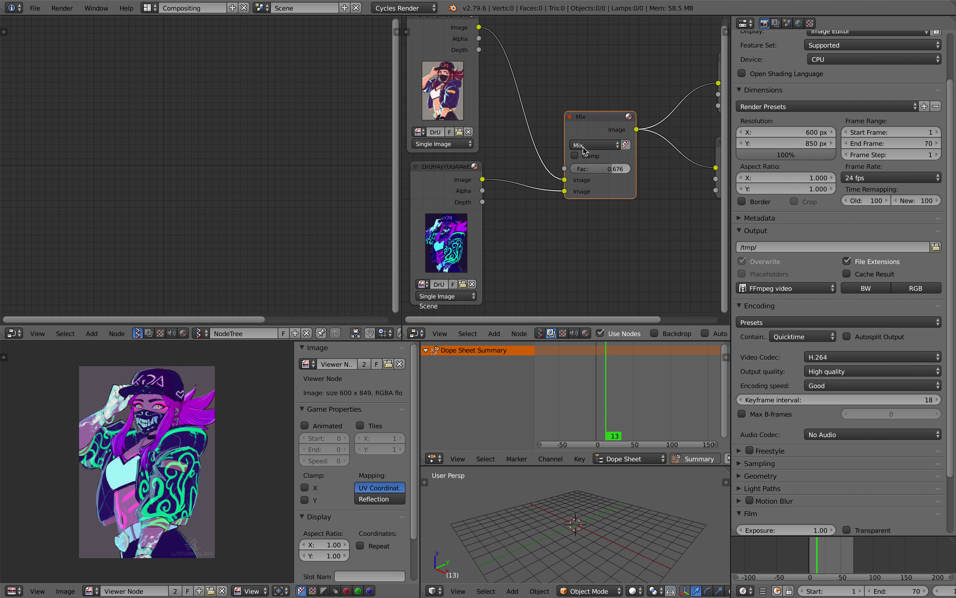
Enlarge the Info log area, set the Mix node's Fac to about 0.526, and select the logged line of that change
scroll(607, 133, down, 3)
middle_drag(607, 137, 603, 143)
middle_drag(278, 196, 285, 187)
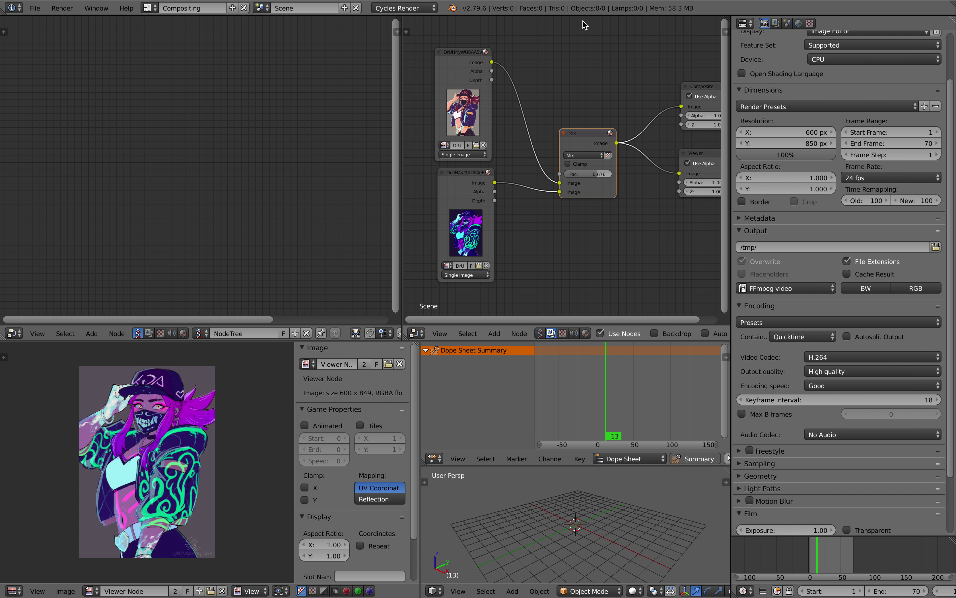
drag(585, 16, 597, 85)
mouse_move(600, 207)
mouse_down()
mouse_move(580, 210)
mouse_move(600, 207)
mouse_up()
mouse_move(601, 207)
mouse_down()
mouse_move(581, 207)
mouse_move(591, 207)
mouse_up()
click(79, 60)
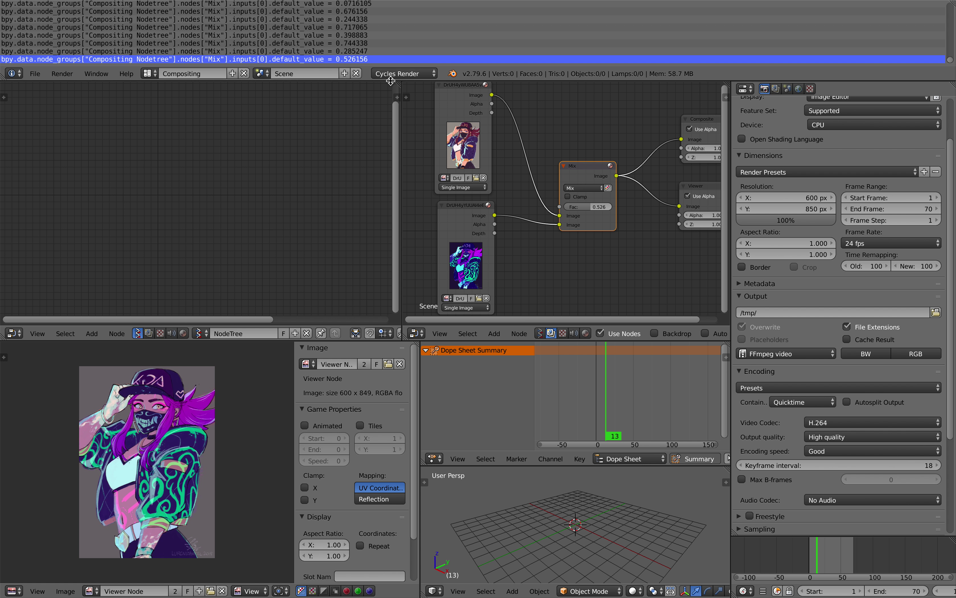
Split the empty node tree area into upper and lower parts and make the upper one a taller Python Console
drag(397, 84, 398, 158)
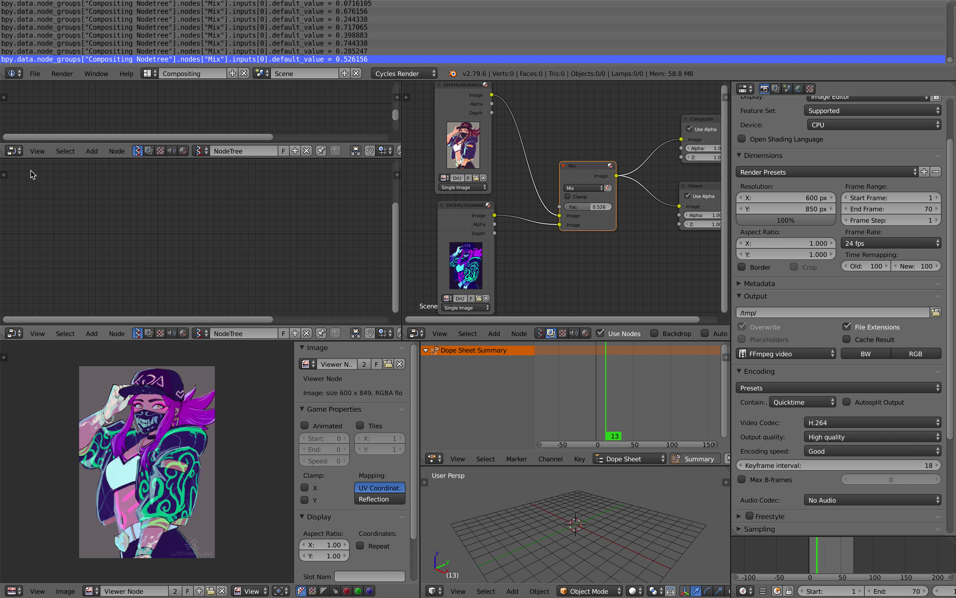
click(12, 151)
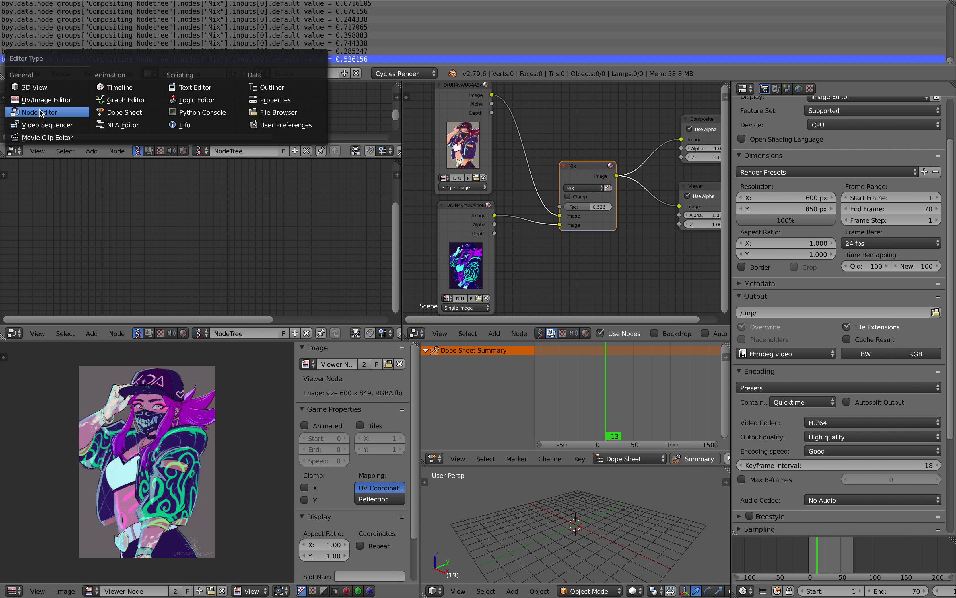
click(186, 113)
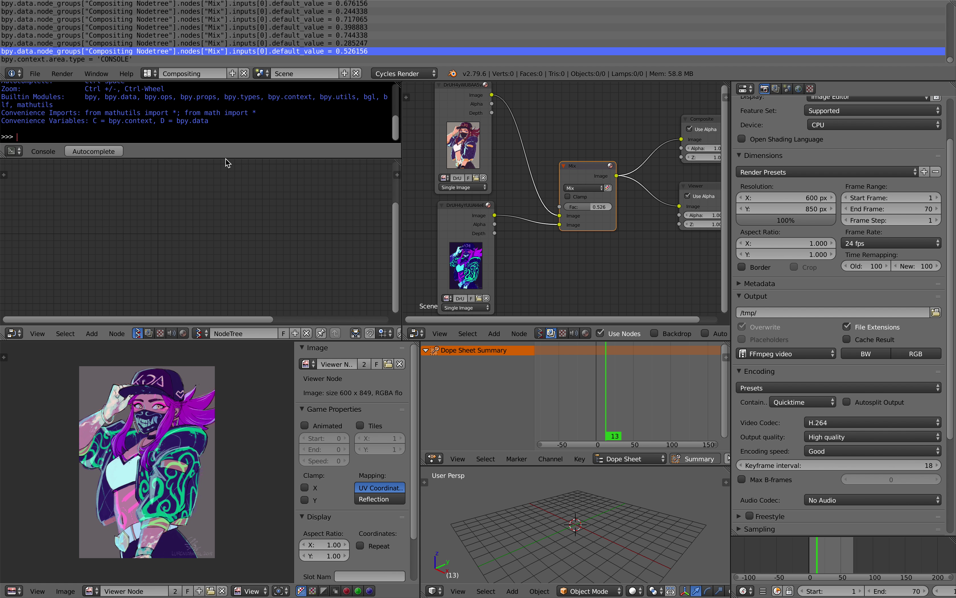
drag(226, 159, 225, 220)
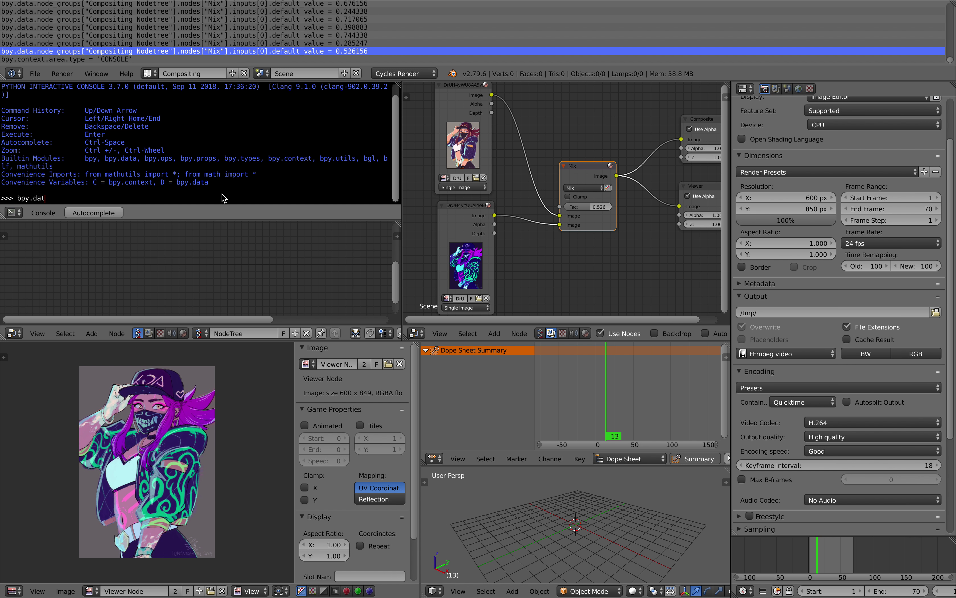
List the entries of bpy.data.node_groups in the console and rename the tree NodeTree as SV_Drive_Blend
text(oups)
key(Return)
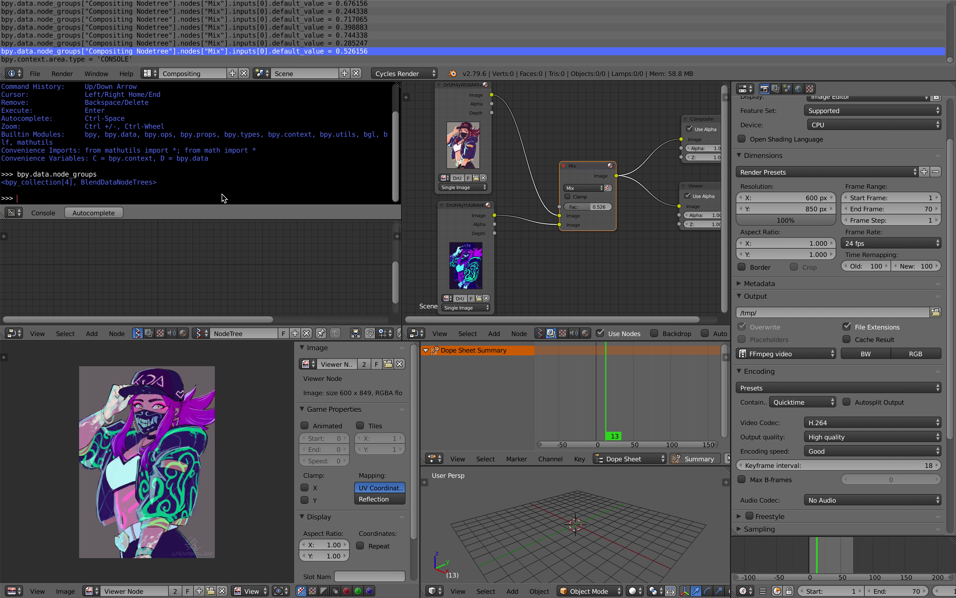
key(Up)
text([)
key(ctrl+space)
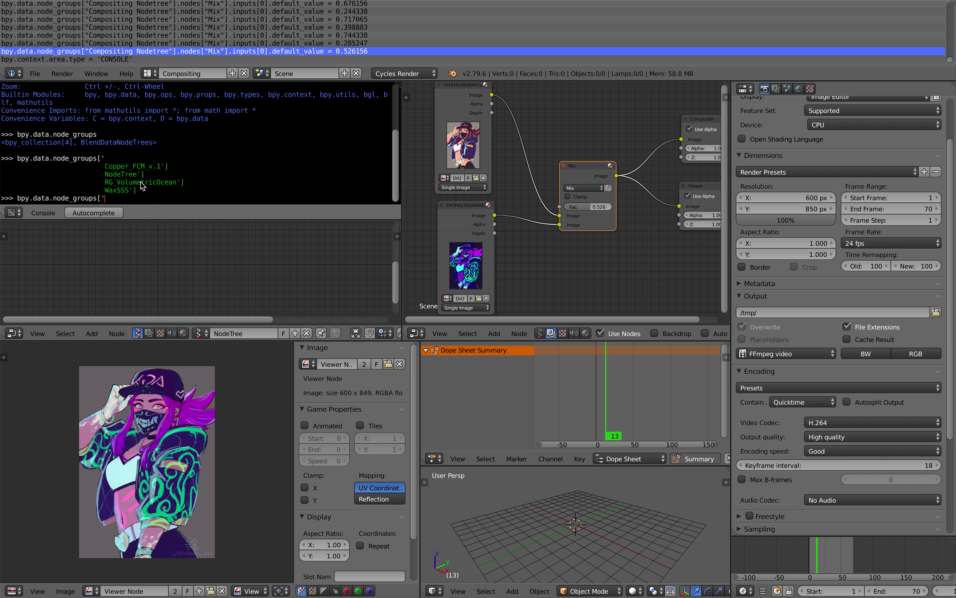
click(239, 328)
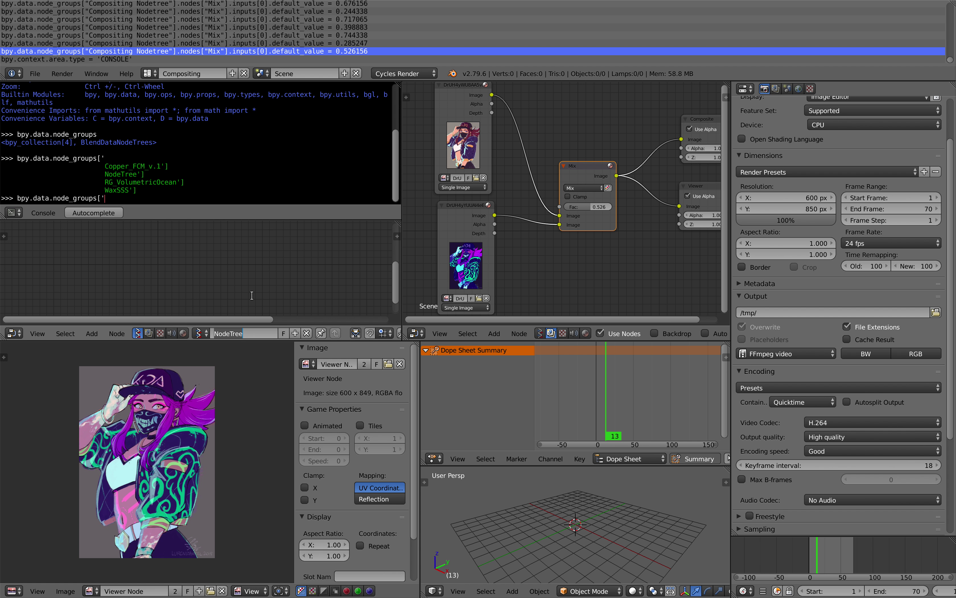
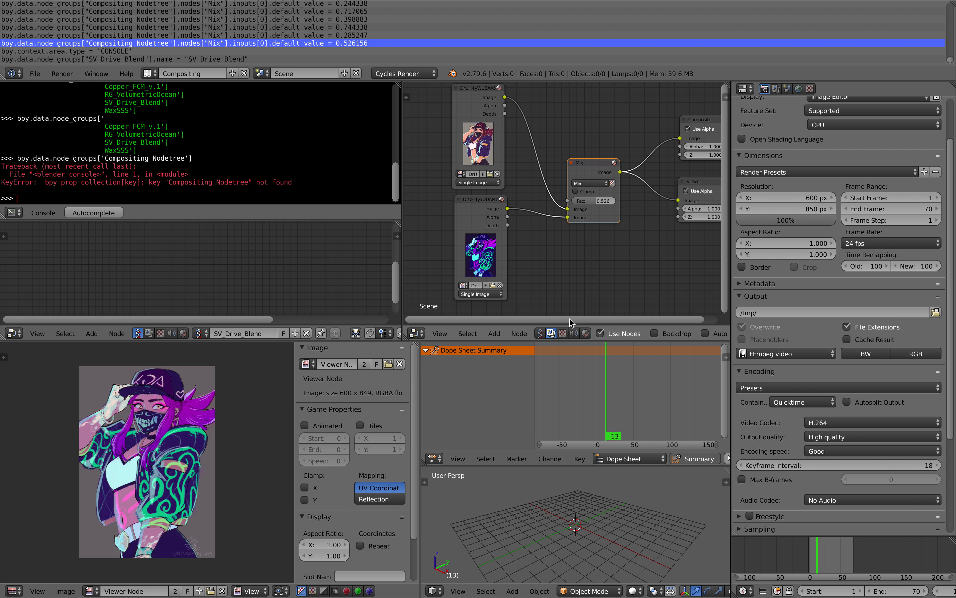
Switch to the browser, copy bpy.context.scene.node_tree from the Stack Exchange answer, and return to Blender
key(ctrl+Right)
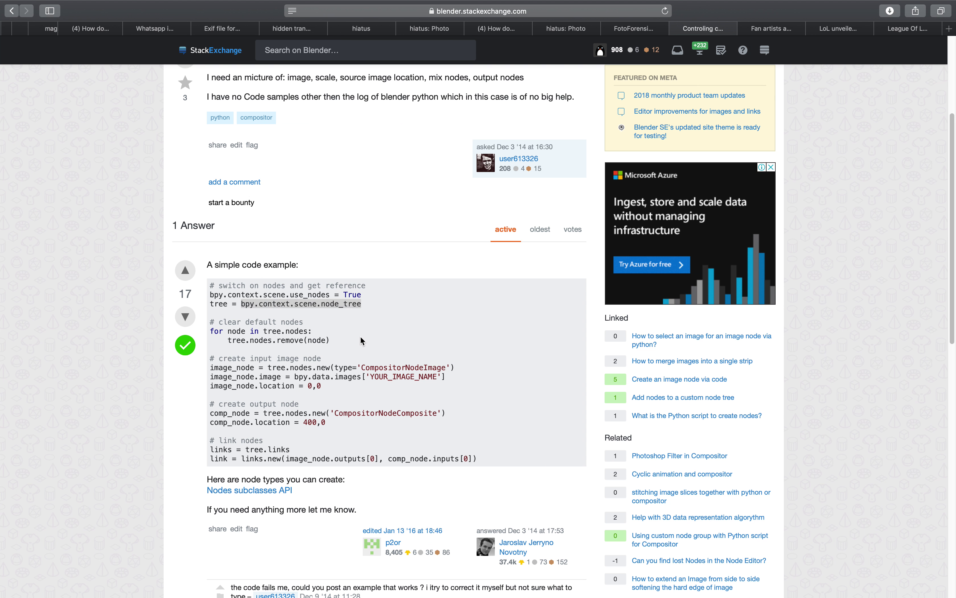
double_click(247, 304)
drag(246, 303, 341, 305)
double_click(250, 304)
drag(249, 303, 345, 301)
key(ctrl+c)
key(ctrl+Left)
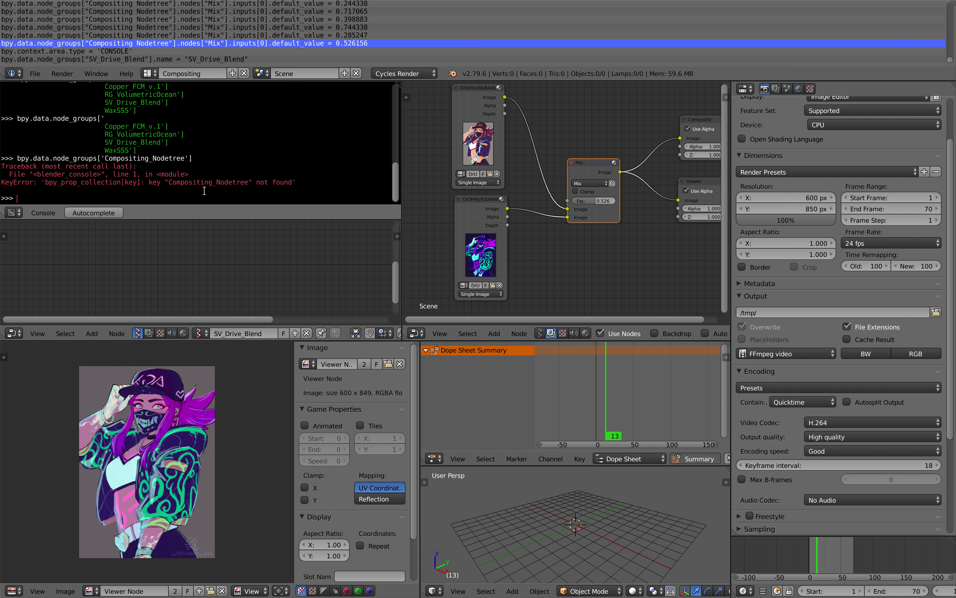
Paste and run bpy.context.scene.node_tree in the Python console, then run it once more
key(ctrl+v)
key(Return)
key(Up)
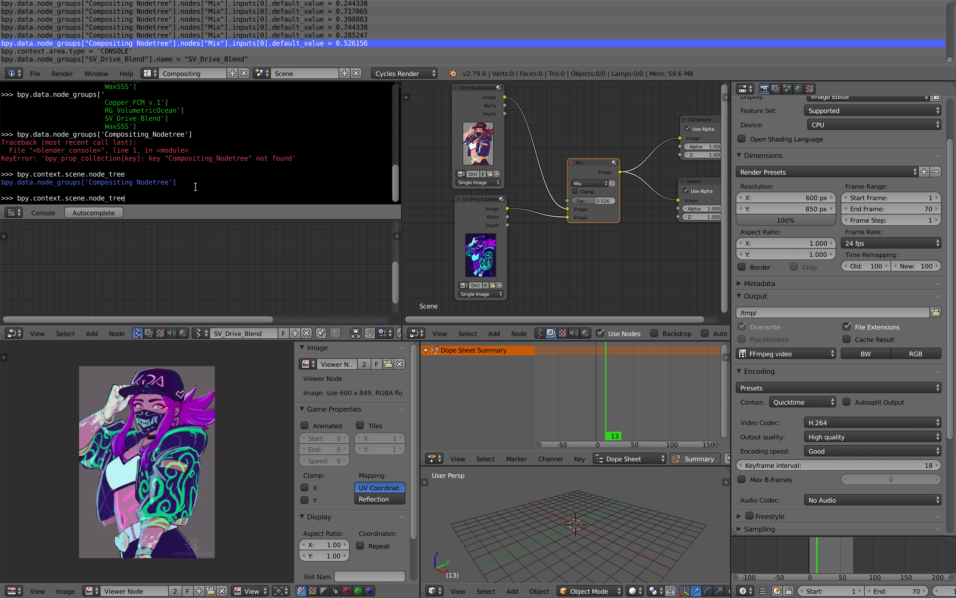
key(Return)
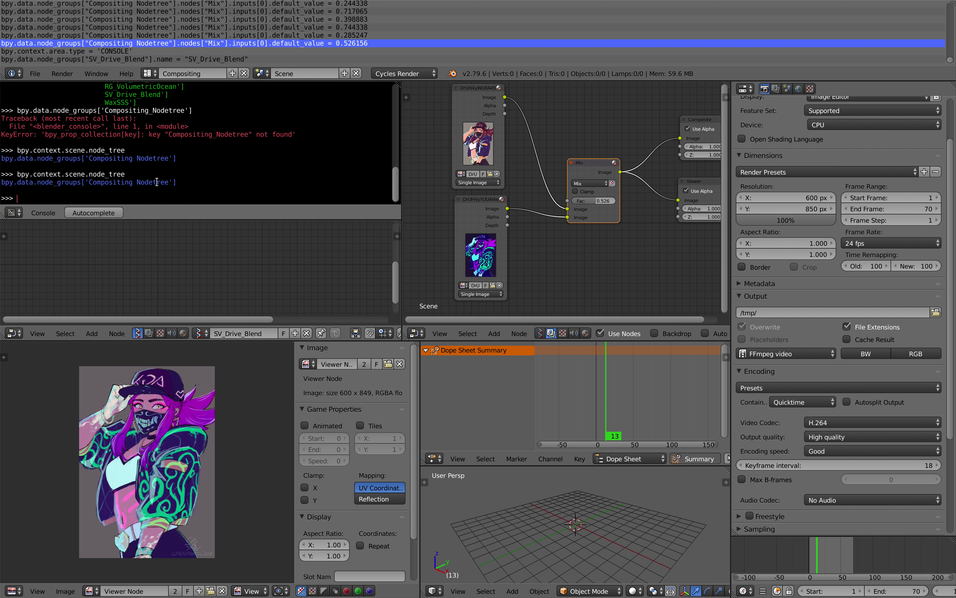
Try to query bpy.context.scene.node_tree.nodes['Mix'].input[0] in the console, and set the Mix node's Fac to about 0.576
key(Up)
text(.node)
text(s[')
key(ctrl+space)
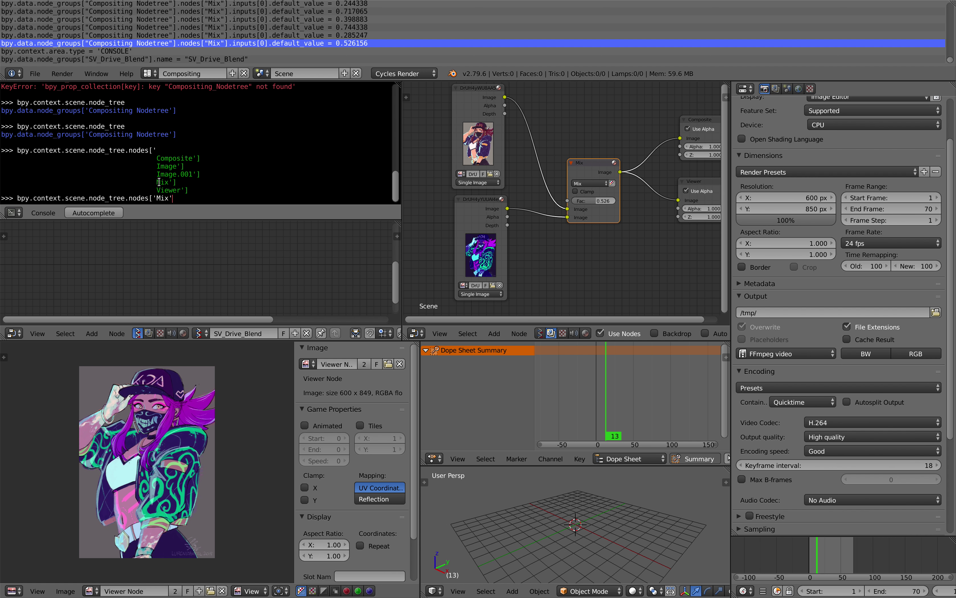
mouse_move(600, 201)
mouse_down()
mouse_move(589, 201)
mouse_move(604, 201)
mouse_up()
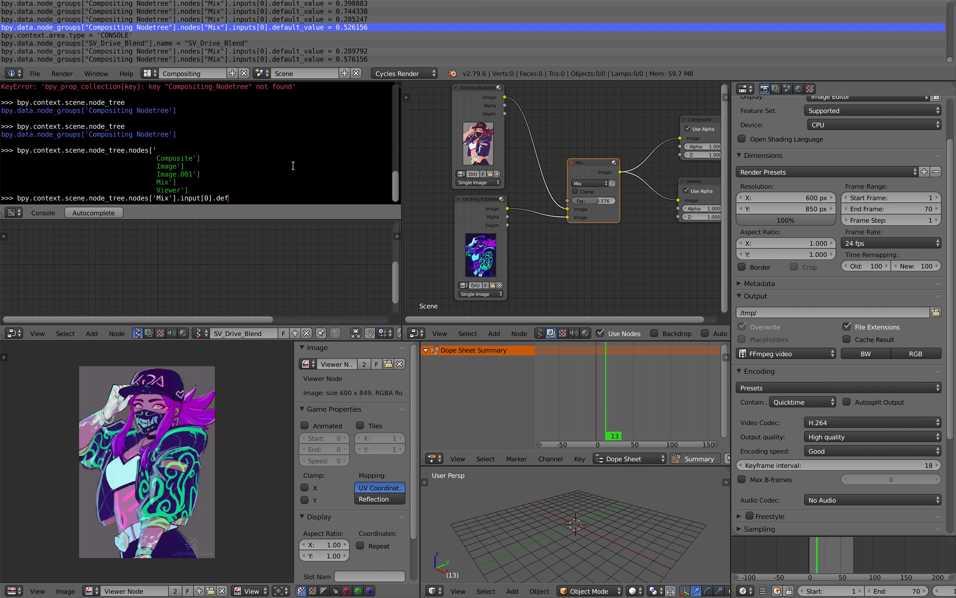
key(Return)
key(Up)
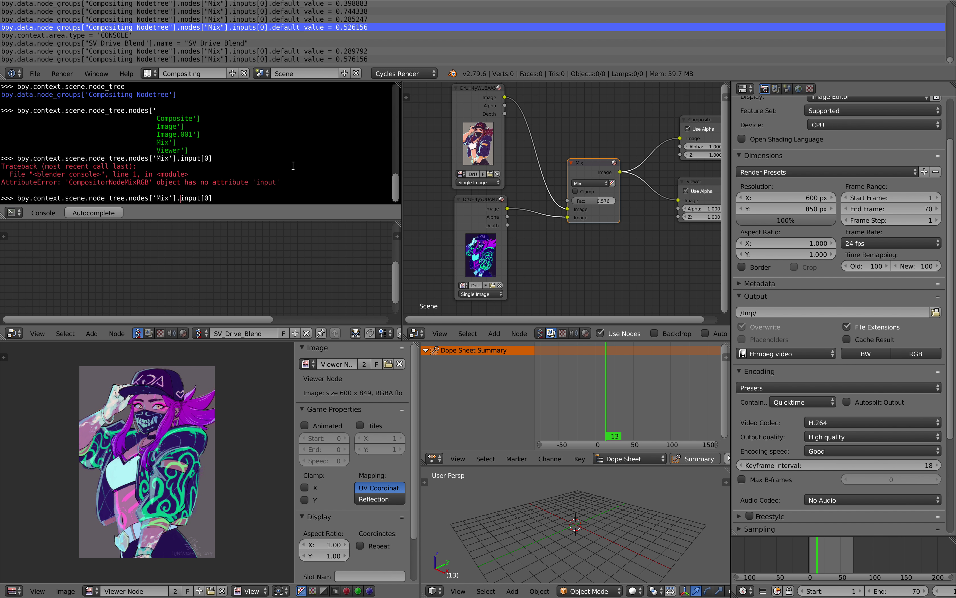
Correct the console expression to end in inputs[0].default_value and query the Mix node's factor
text(s)
key(End)
text(.de)
key(ctrl+space)
key(Return)
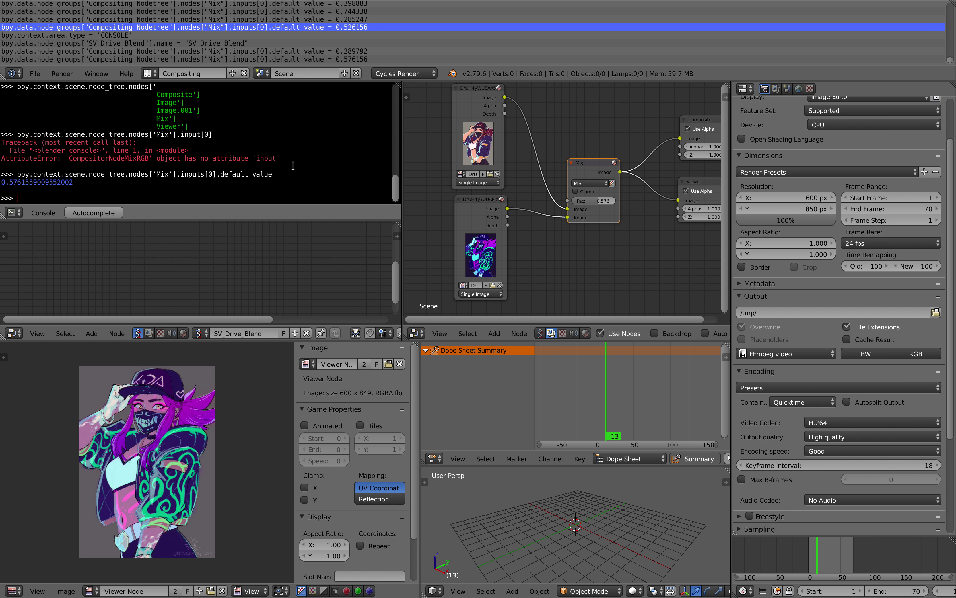
Assign 0.6 and then 0.8 to the Mix node's inputs[0].default_value from the console
key(Up)
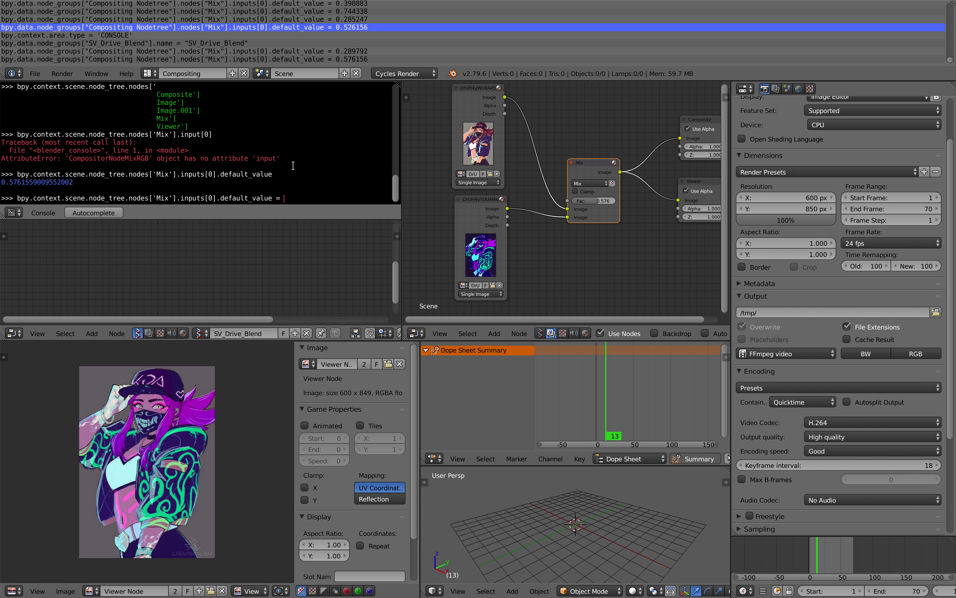
text(= 0.6)
key(Return)
key(Up)
text(8)
key(Return)
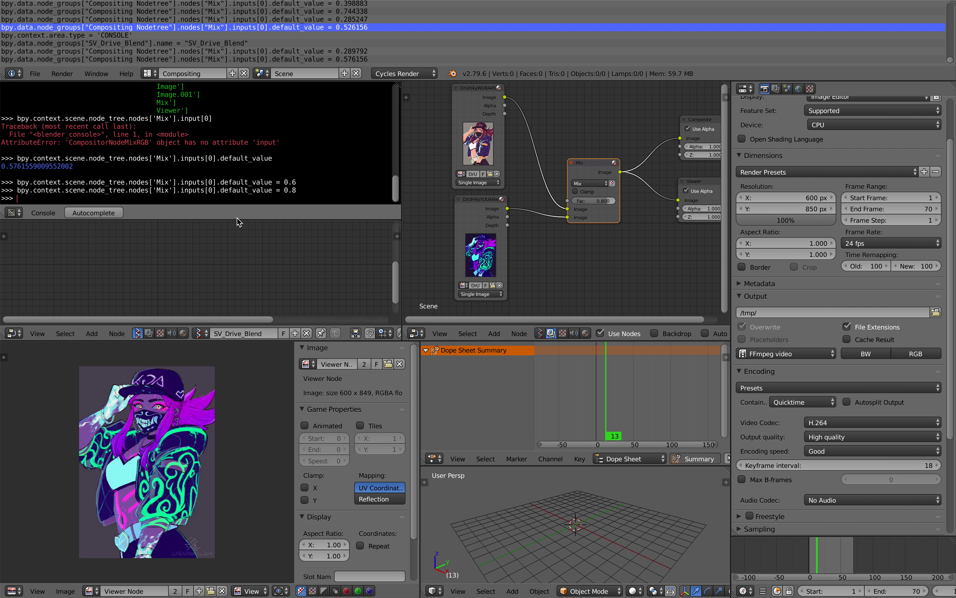
Shrink the console to give the node tree below more room, and save the file as trivial_blend_004.blend
drag(239, 220, 241, 176)
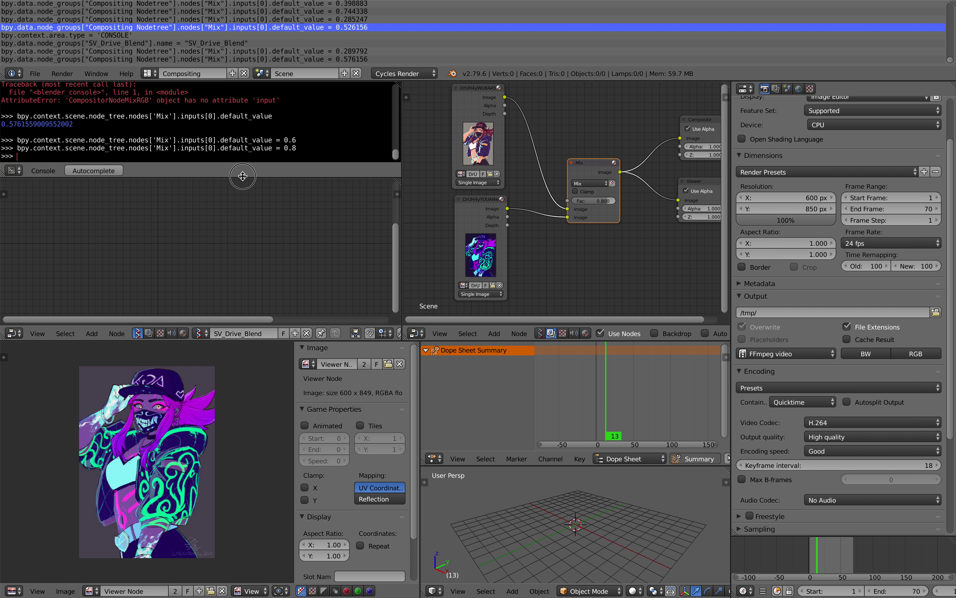
click(35, 74)
click(71, 171)
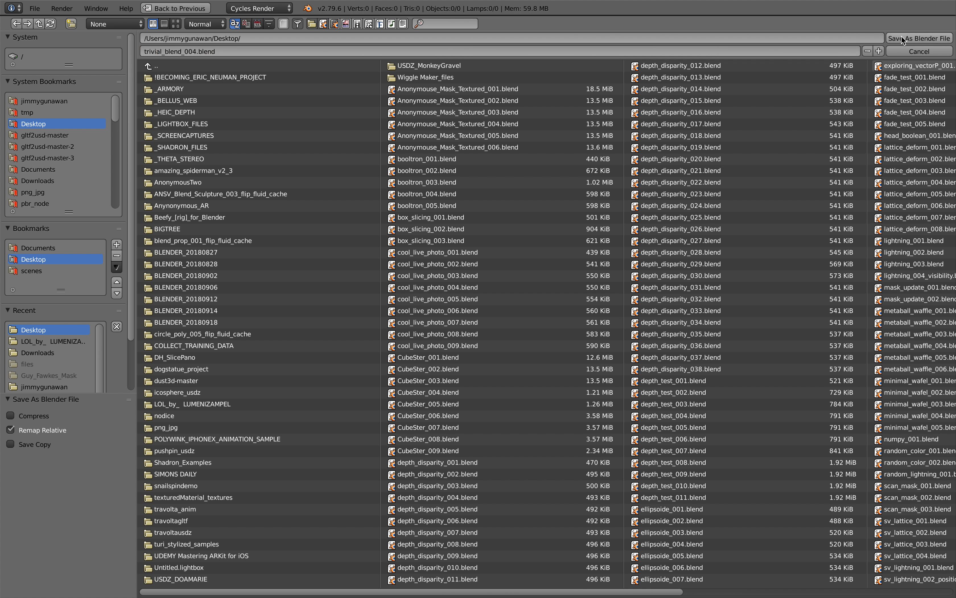
click(900, 37)
Add a Formula node to the SV_Drive_Blend tree
key(space)
text(formul)
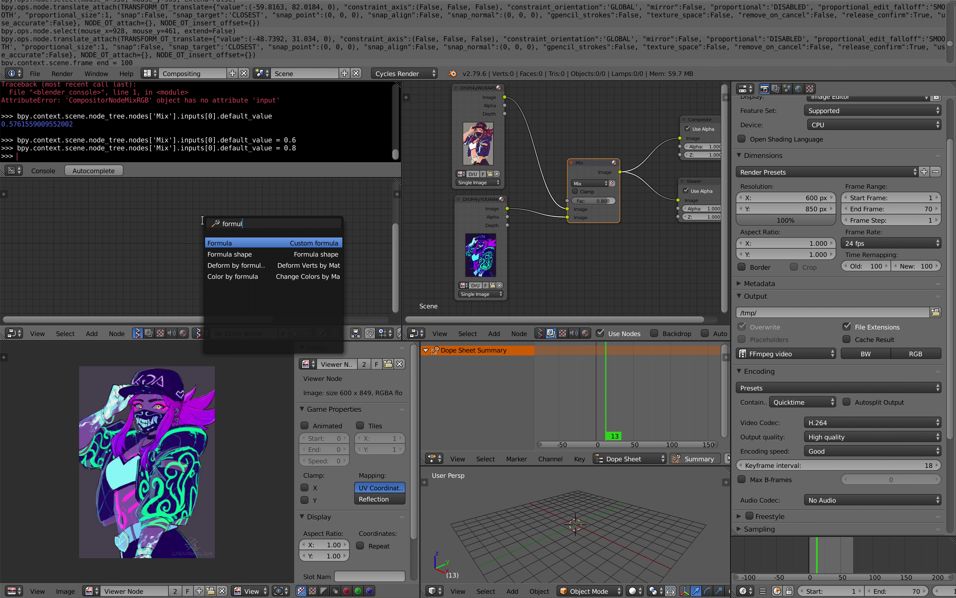
key(Return)
click(206, 220)
scroll(216, 223, up, 4)
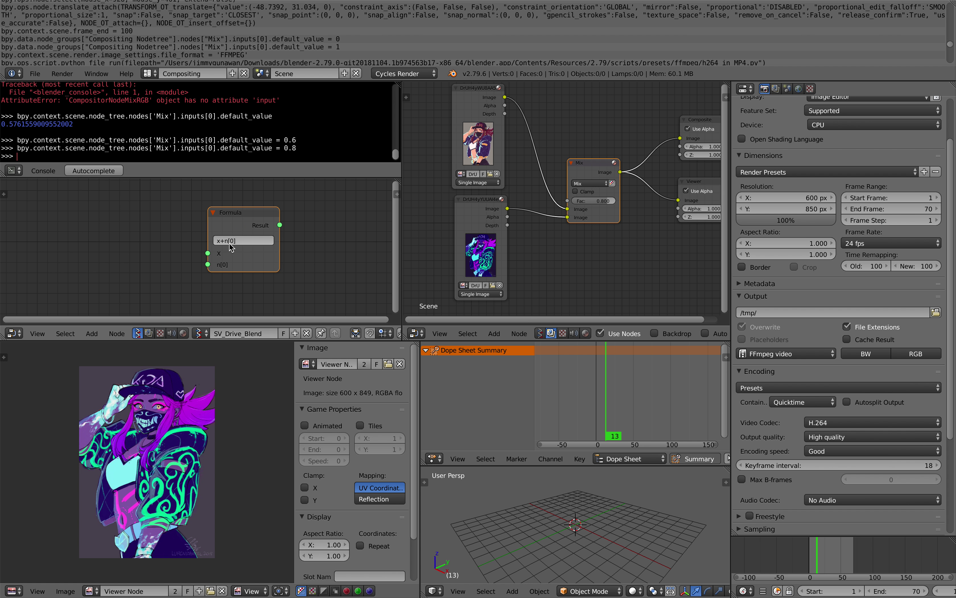
Copy bpy.context.scene.node_tree.nodes['Mix'].inputs[0].default_value from the console and enter it as the Formula node's expression
double_click(24, 147)
drag(272, 150, 13, 148)
click(229, 241)
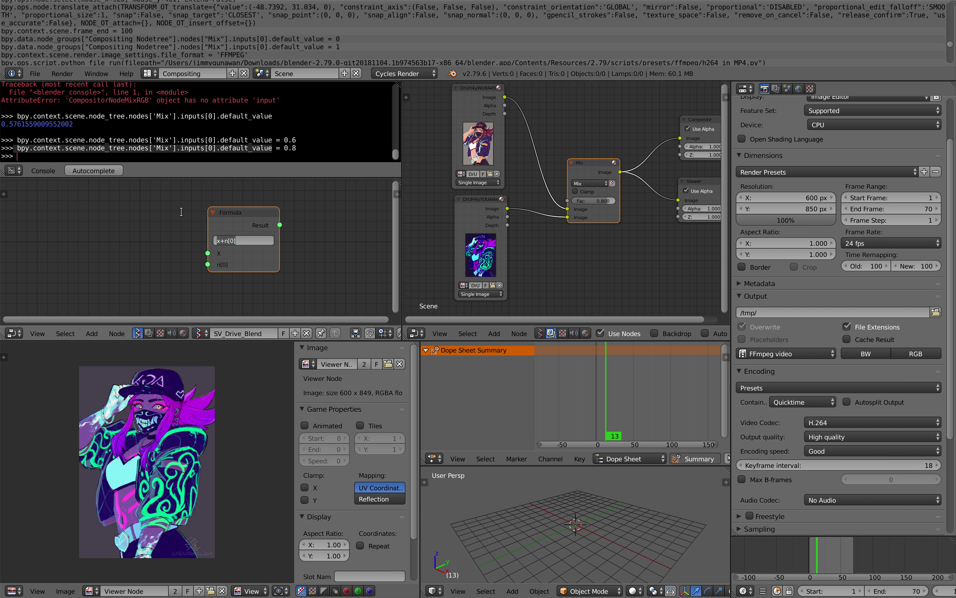
text(bpy.context.scene.node_tree.nodes['Mix'].inputs[0].default_value)
key(Return)
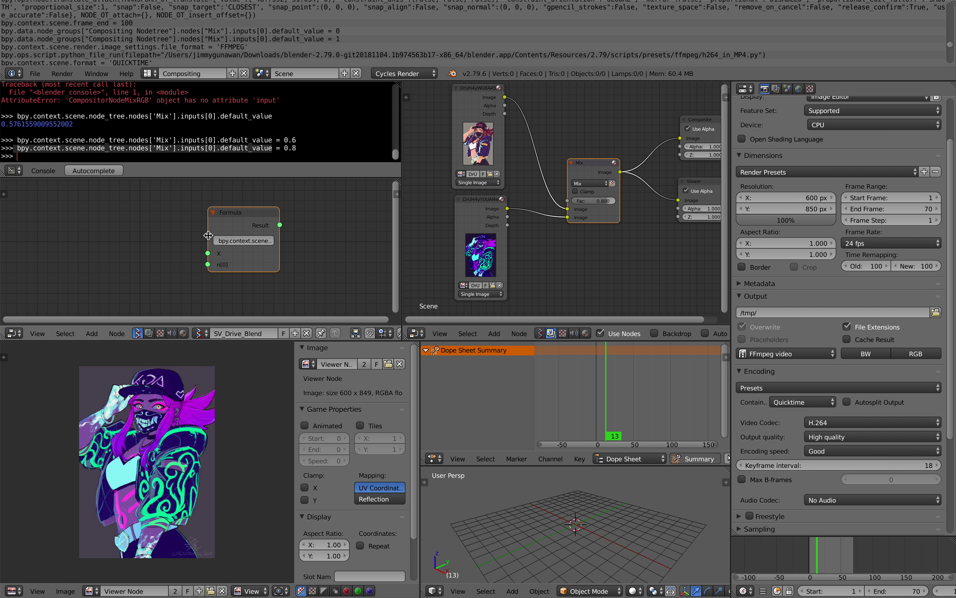
Widen the Formula node on both sides and append "= X" to its expression
drag(208, 235, 105, 235)
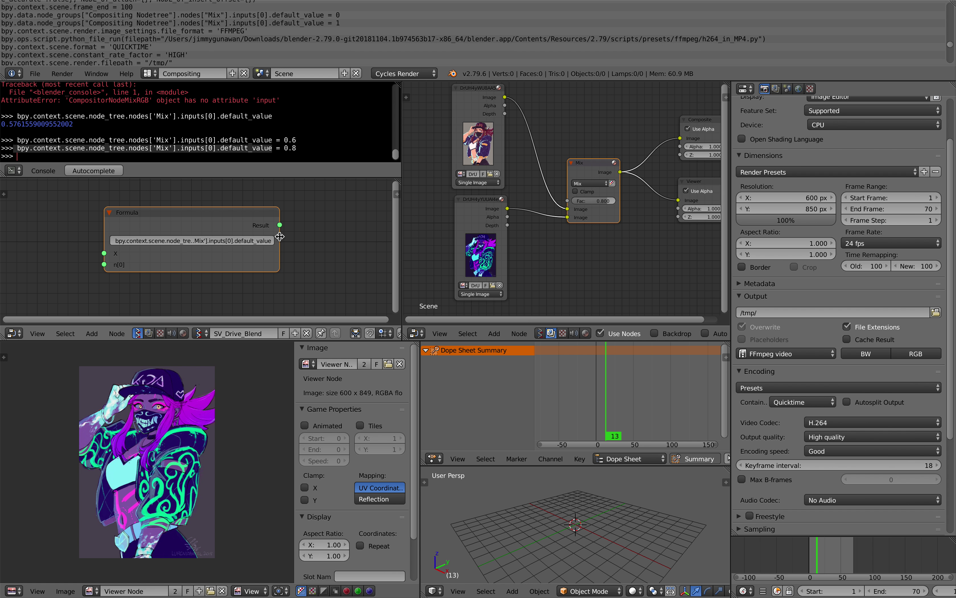
drag(280, 237, 302, 237)
click(289, 239)
click(290, 239)
text(= x)
key(Return)
middle_drag(180, 233, 237, 217)
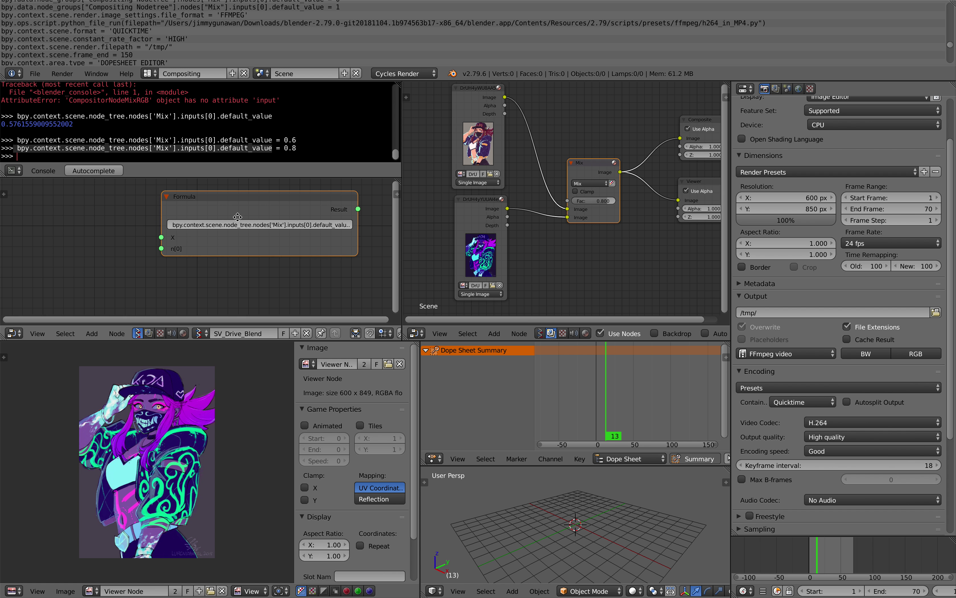
Add a Float node beside the Formula node and connect its output to the Formula's X input
key(alt+space)
text(float)
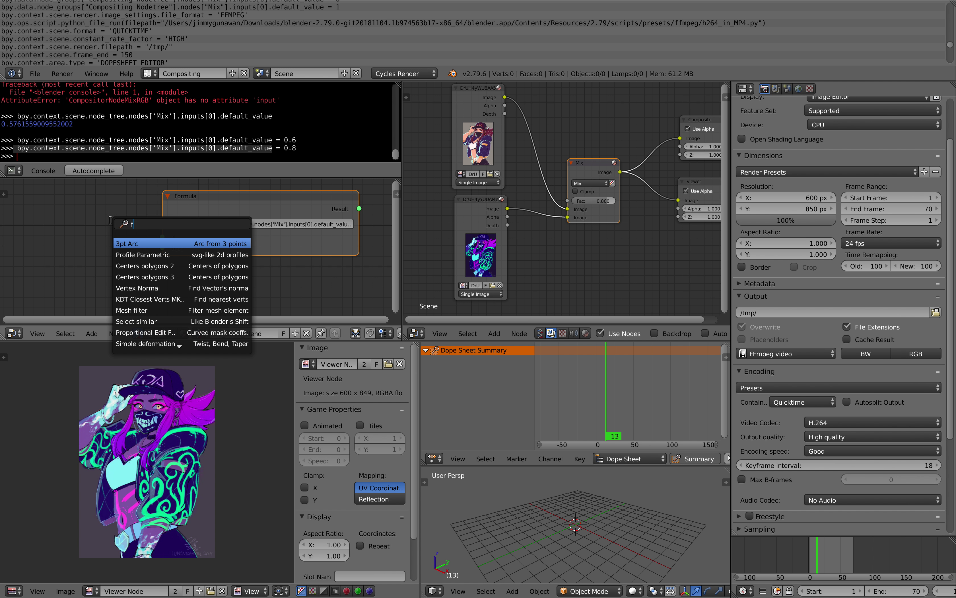
key(Down)
key(Return)
click(50, 228)
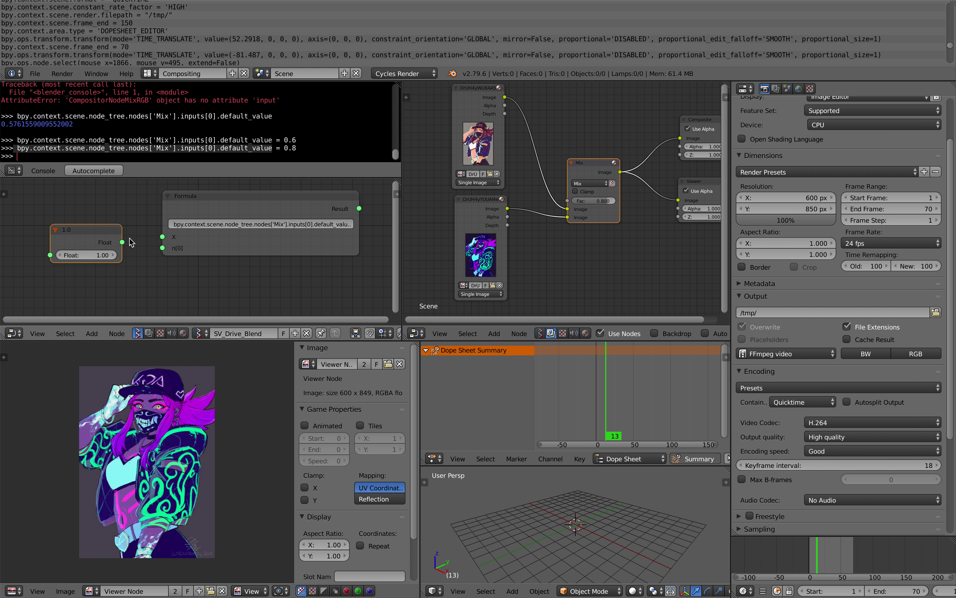
drag(122, 242, 162, 236)
Set the Float node's value to 0.58 and widen the Formula node until its whole expression shows
drag(106, 253, 94, 255)
click(205, 220)
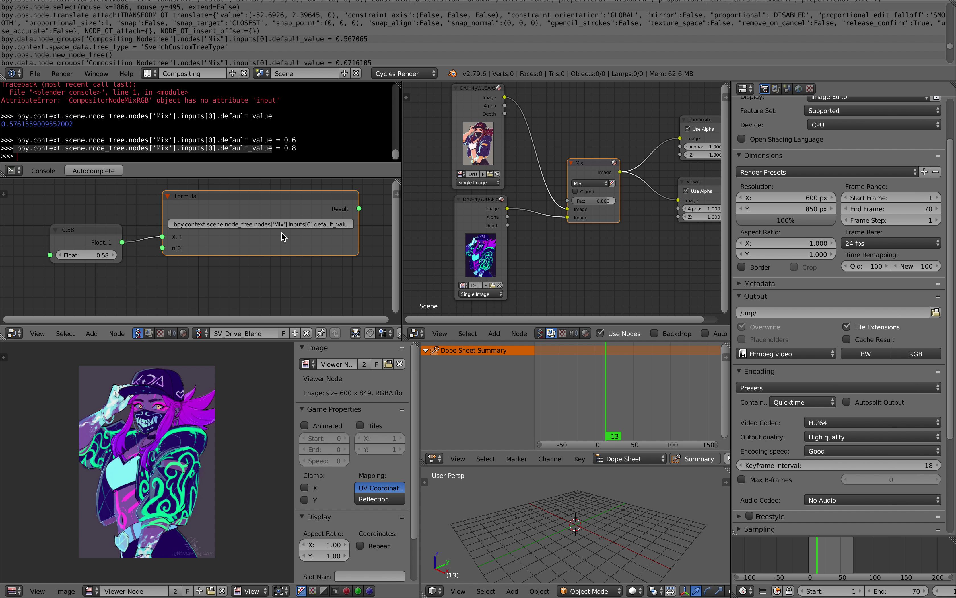
drag(359, 228, 382, 230)
middle_drag(349, 233, 319, 232)
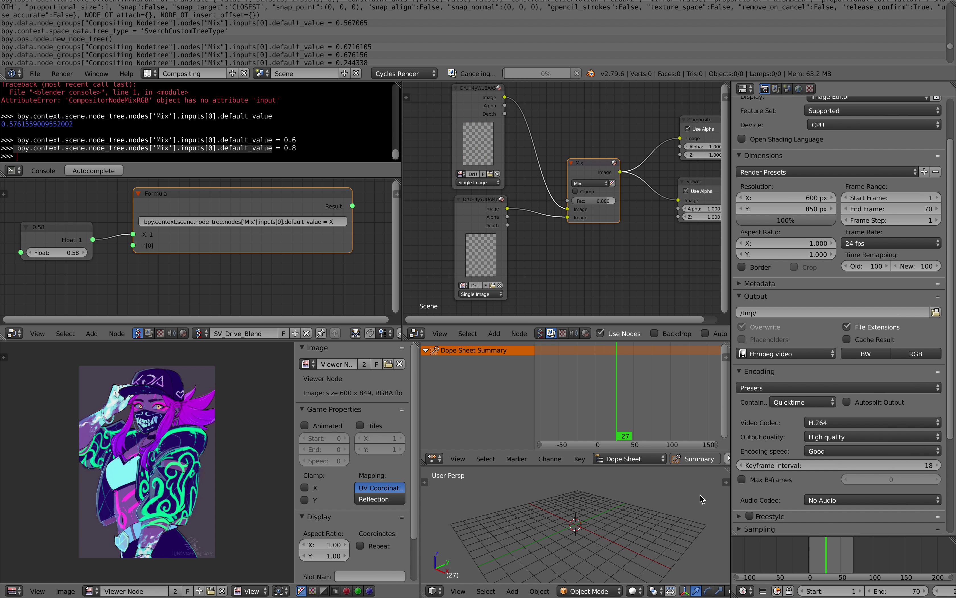
Shift the Formula node slightly away from the Float node and select the Float node
click(55, 252)
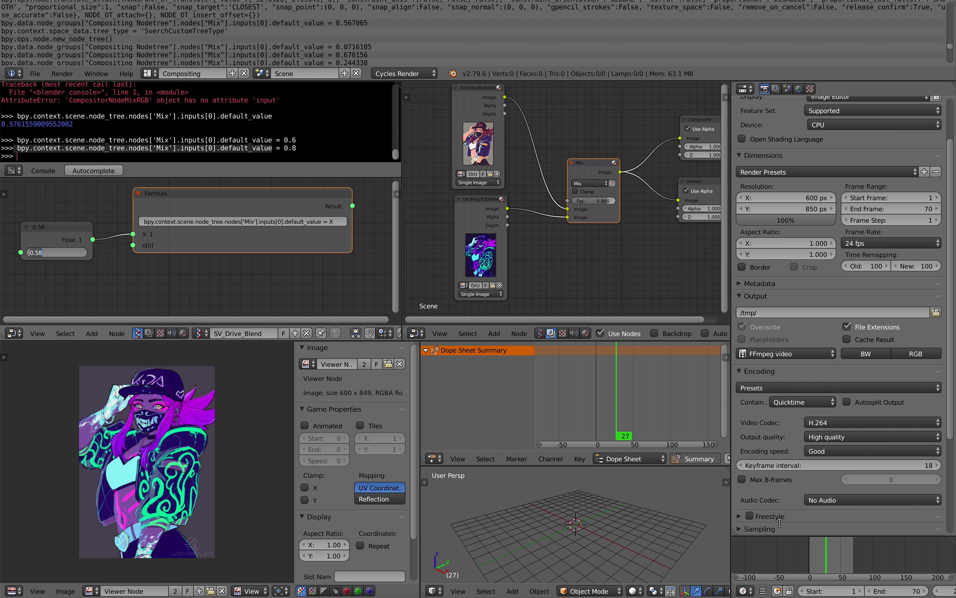
click(191, 202)
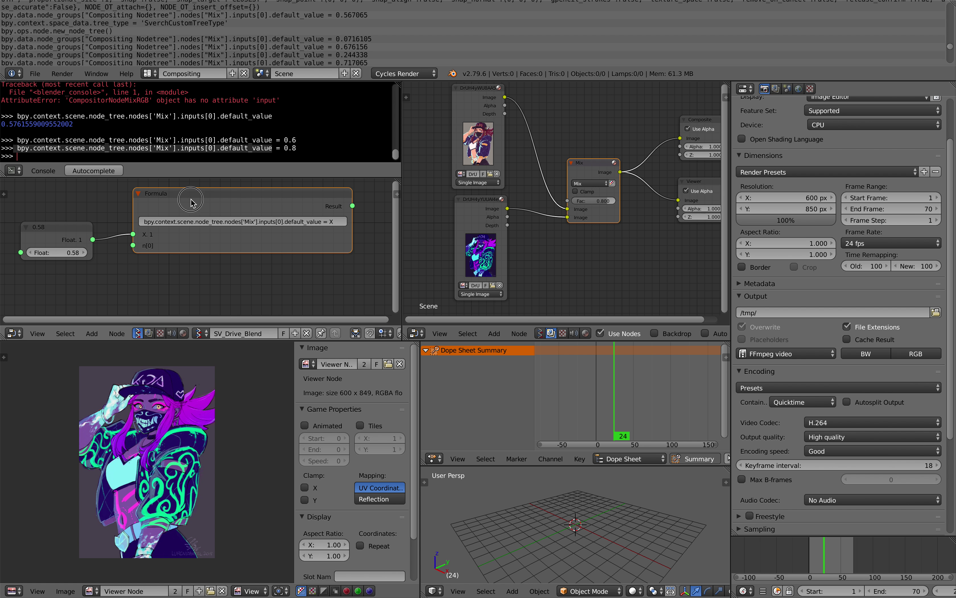
drag(191, 203, 195, 207)
click(76, 236)
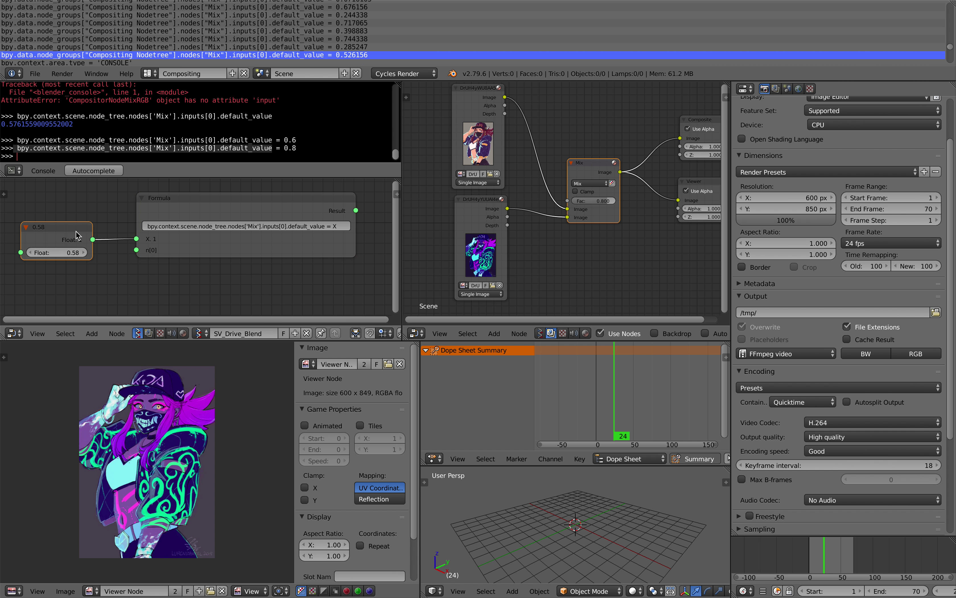
Delete the Float and Formula nodes and enlarge the Sverchok node editor by shrinking the console above it
key(x)
click(175, 207)
key(x)
drag(175, 178, 181, 145)
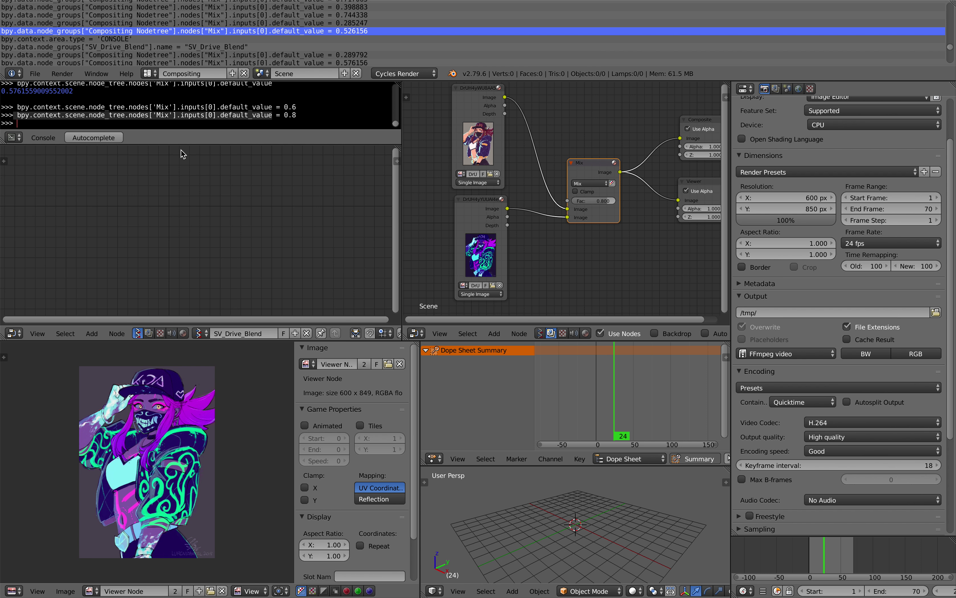
Add an Object ID Selector node to the empty SV_Drive_Blend node tree
key(shift+a)
click(119, 209)
text(objec)
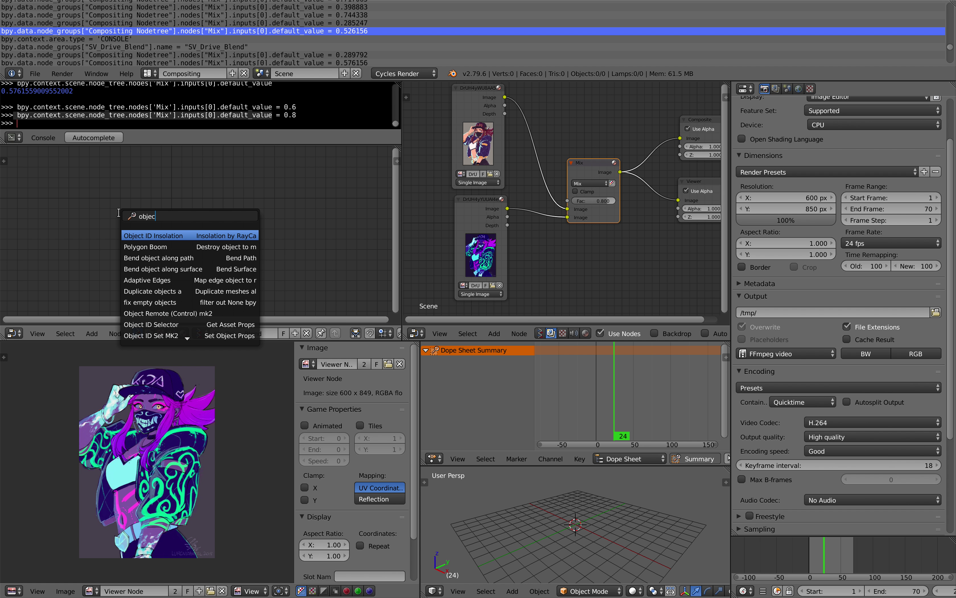
text(t id)
key(Down)
key(Return)
click(75, 184)
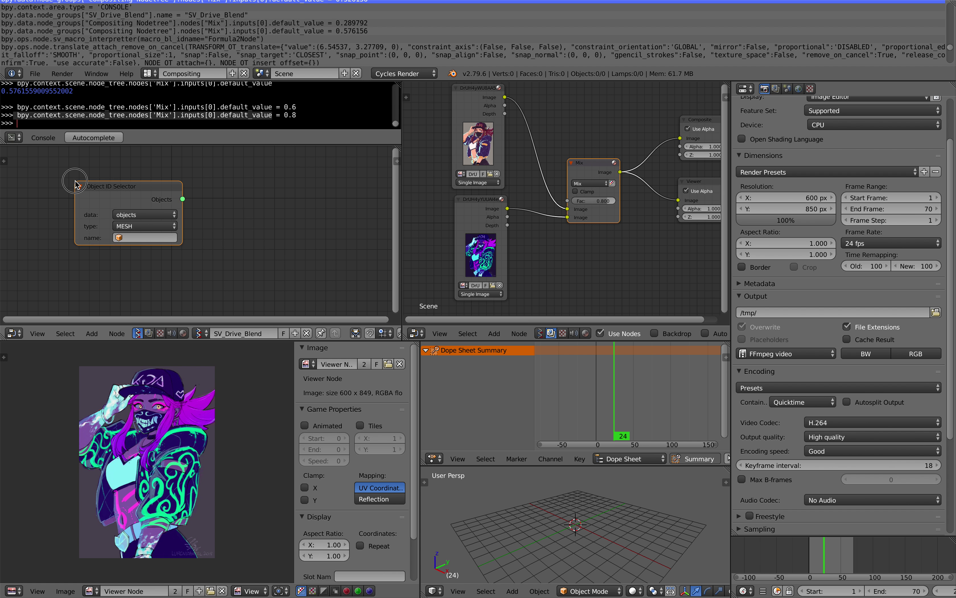
Set the Object ID Selector's data to scenes and shift the node aside to free space beside it
click(144, 215)
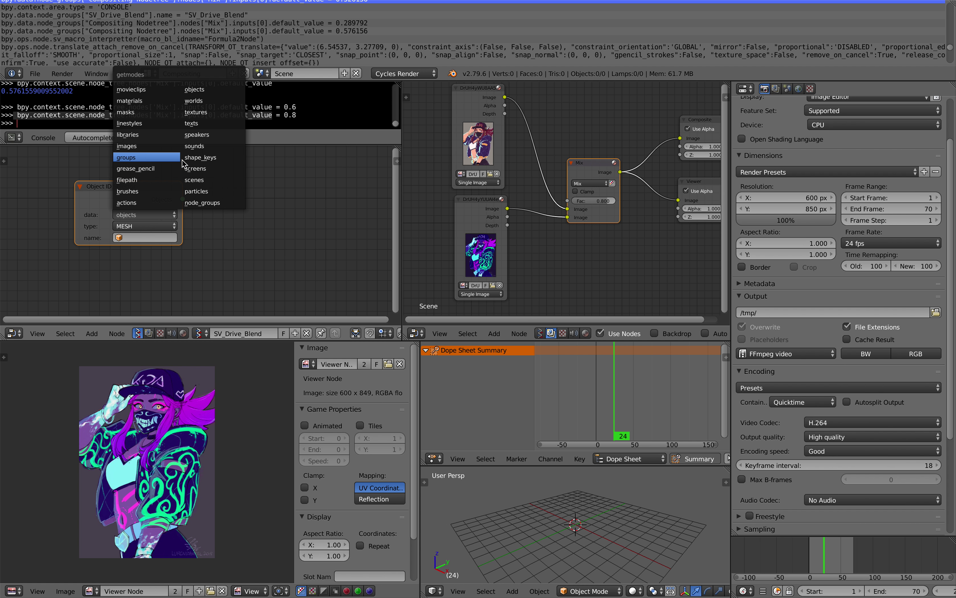
click(201, 169)
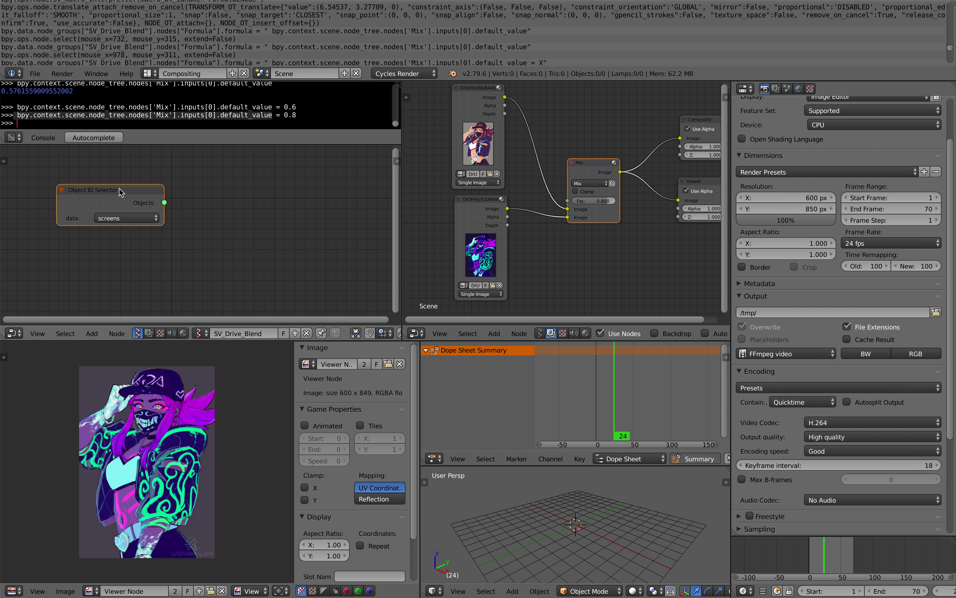
click(144, 217)
click(189, 184)
mouse_move(123, 209)
mouse_down()
mouse_move(109, 209)
mouse_move(120, 193)
mouse_up()
key(shift+a)
click(196, 199)
key(Escape)
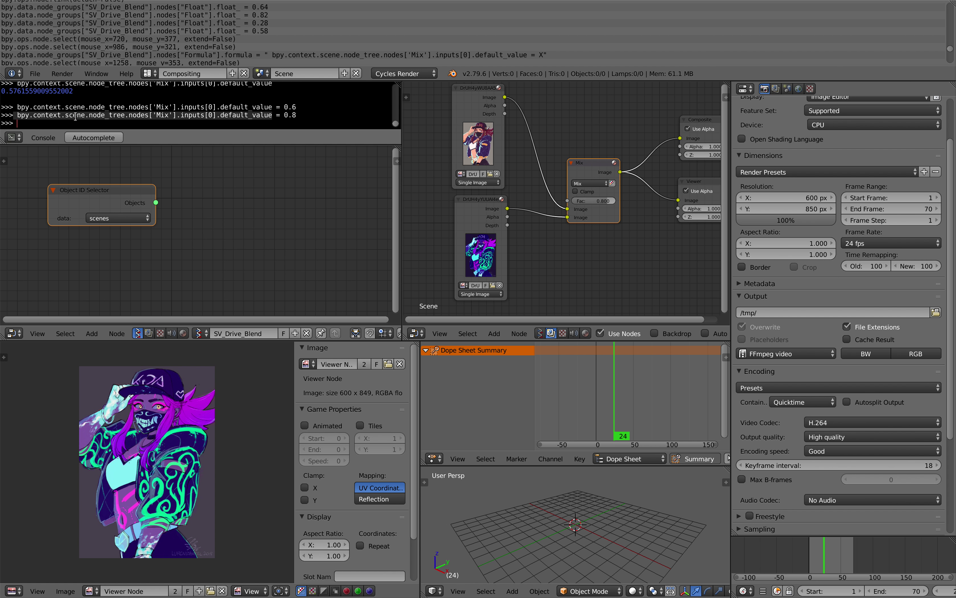
Add an Object ID Set MK2 node and connect the selector's Objects output to its Objects input
key(shift+a)
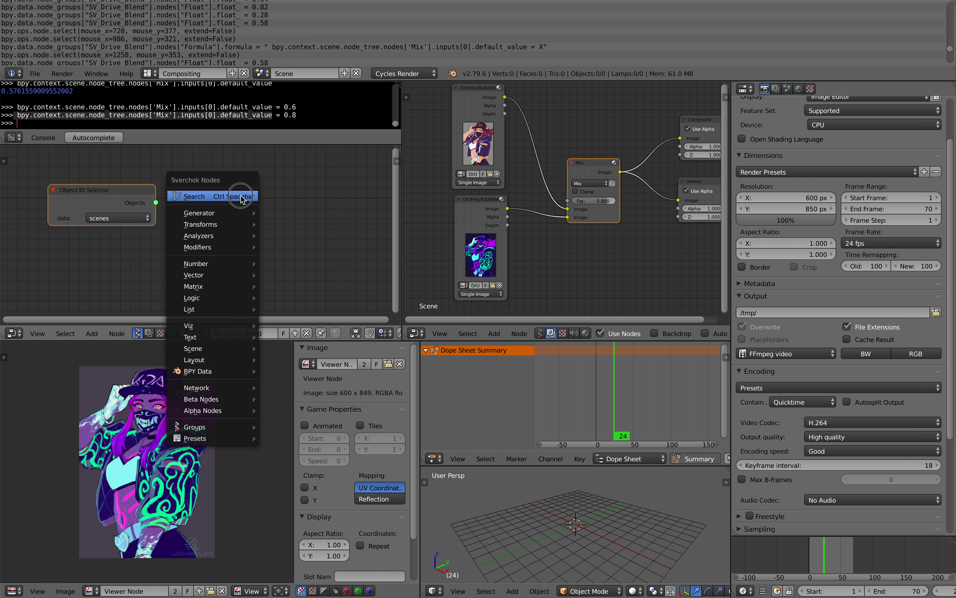
click(240, 196)
text(object id)
key(Down)
key(Down)
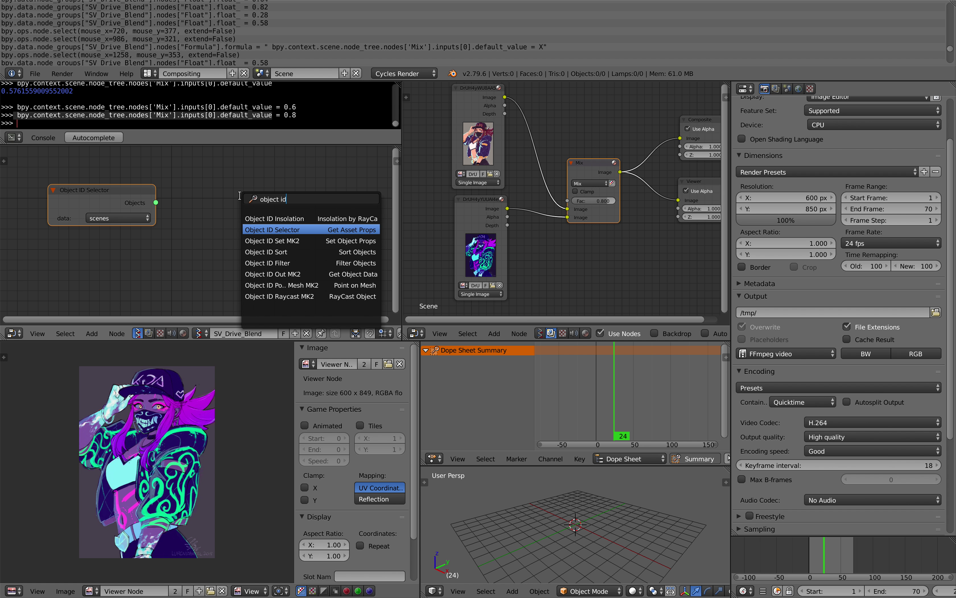
key(Return)
click(224, 198)
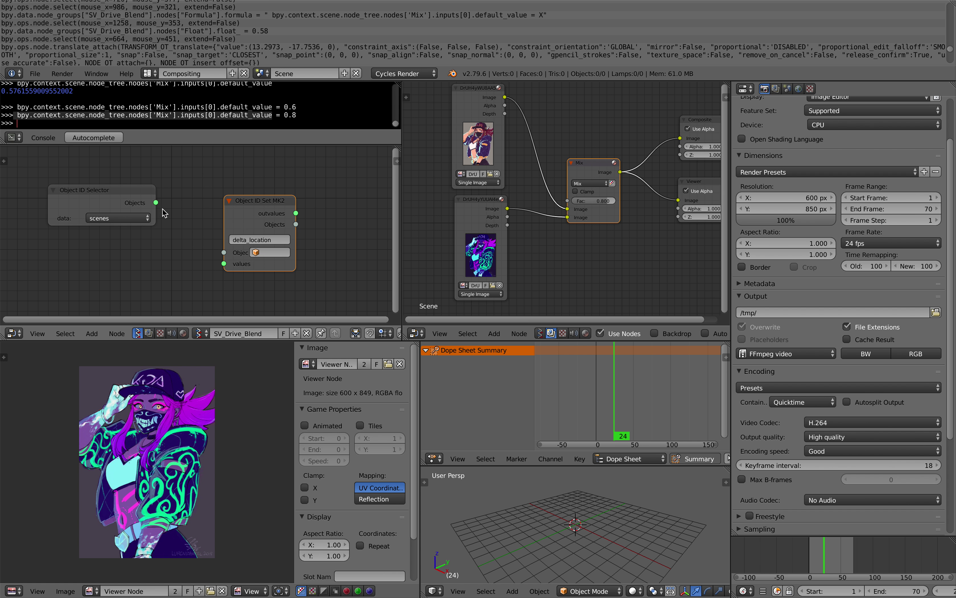
drag(156, 202, 224, 253)
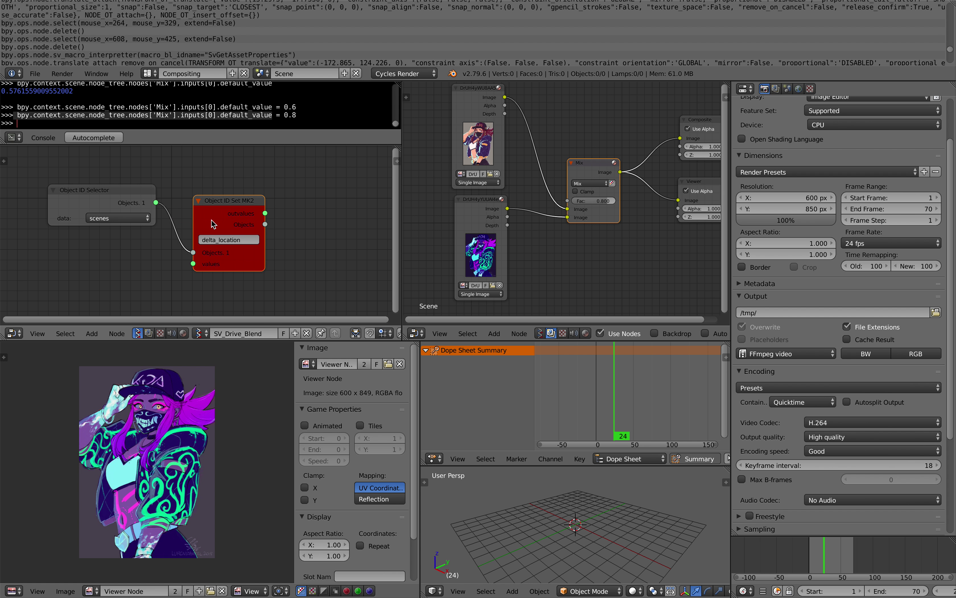
Set the property of the Object ID Set MK2 node to node_tree
click(229, 240)
text(node_tree)
key(Return)
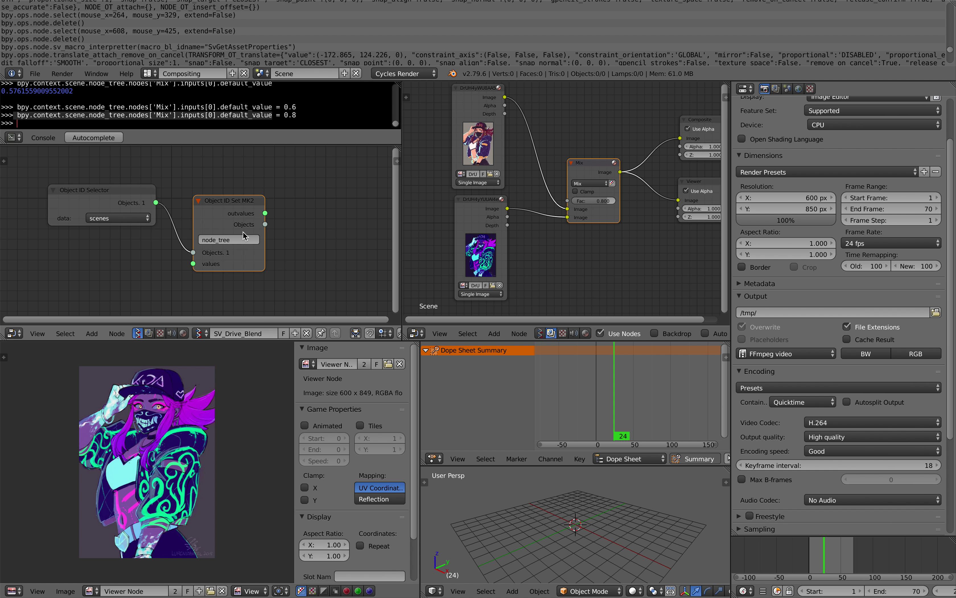
Add a Stethoscope MK2 node with its Data input linked to the Object ID Set's outvalues output, and save the file over itself
key(alt+space)
text(steth)
key(Return)
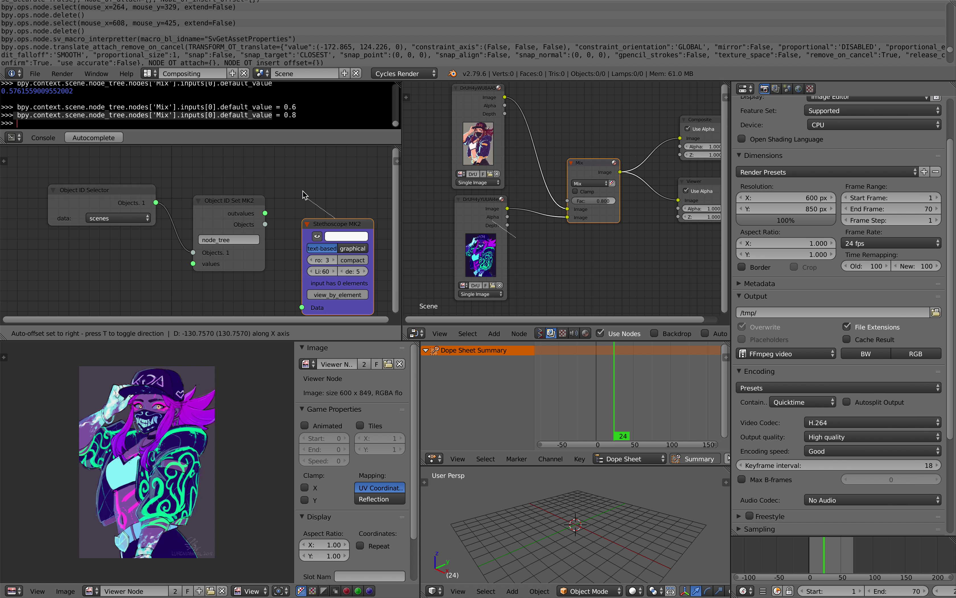
click(276, 185)
key(ctrl+s)
click(267, 186)
drag(242, 198, 280, 292)
Space out the nodes and insert a duplicate of the node_tree Object ID Set MK2 node before the Stethoscope
middle_drag(338, 185, 169, 182)
middle_drag(230, 189, 258, 194)
scroll(220, 201, down, 1)
middle_drag(63, 201, 172, 210)
drag(165, 207, 152, 206)
middle_drag(152, 207, 132, 196)
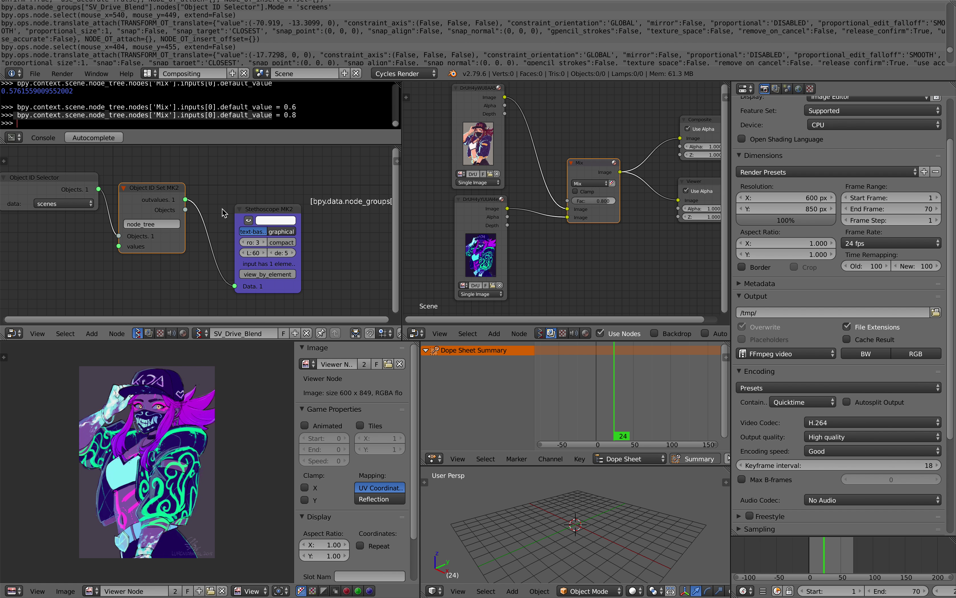
click(258, 210)
click(155, 190)
key(shift+d)
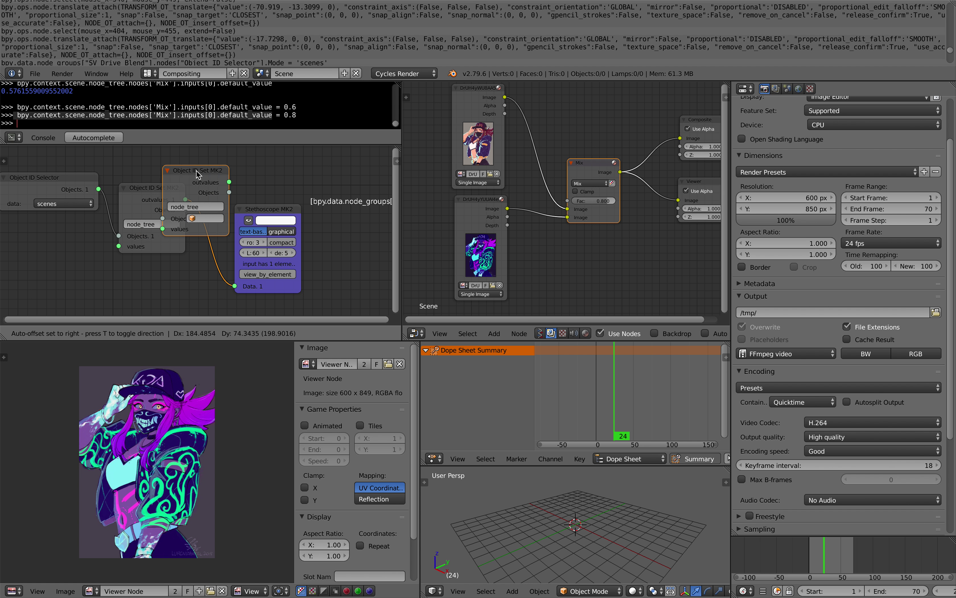
click(235, 194)
middle_drag(235, 194, 190, 184)
Set the duplicated Object ID Set MK2 node's property to nodes[:]
key(BackSpace)
key(BackSpace)
key(BackSpace)
key(BackSpace)
key(BackSpace)
key(BackSpace)
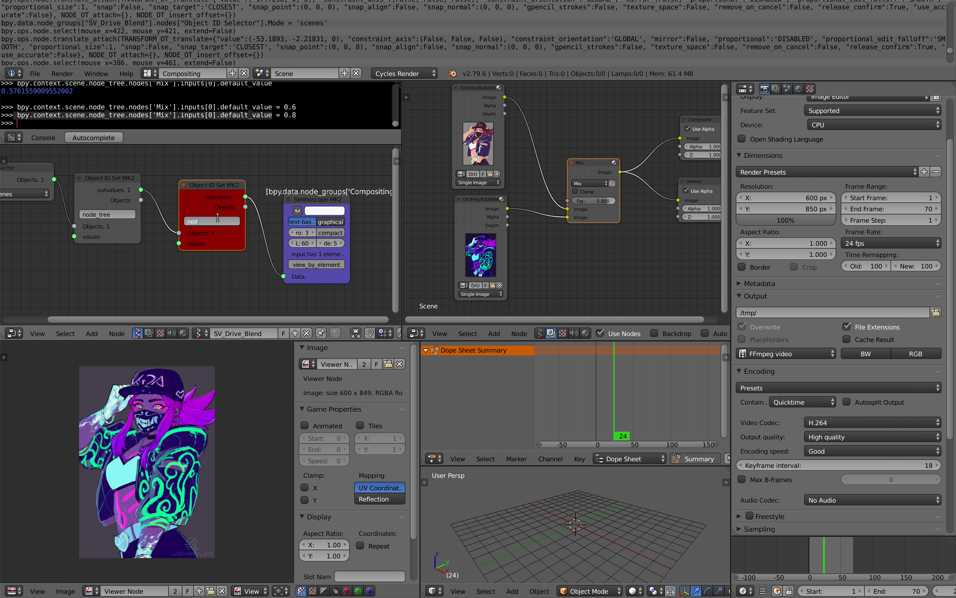
text(es[:])
key(Return)
Save the file over itself and move the Stethoscope node farther from the nodes[:] Object ID Set node
scroll(218, 216, up, 5)
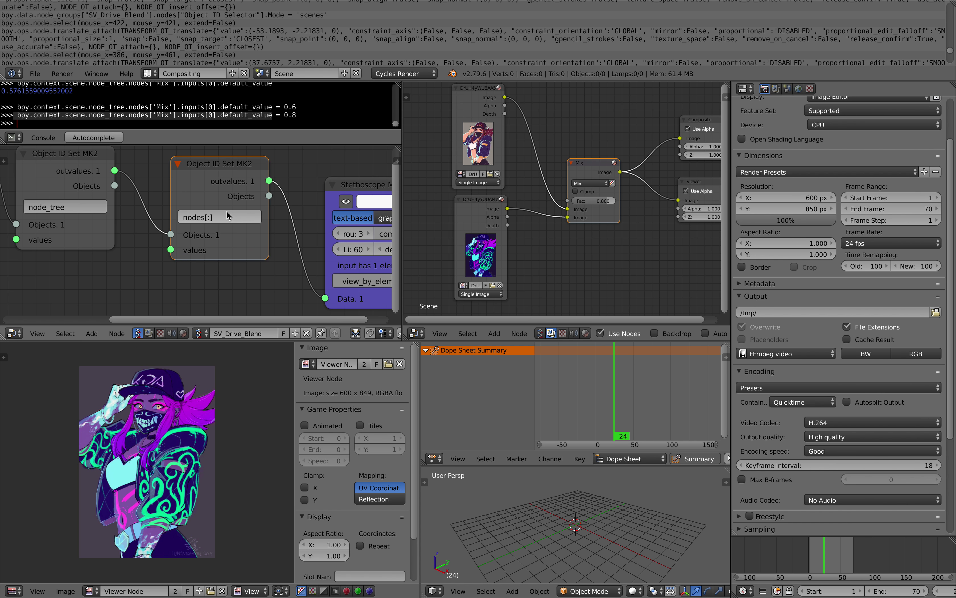
scroll(219, 209, down, 6)
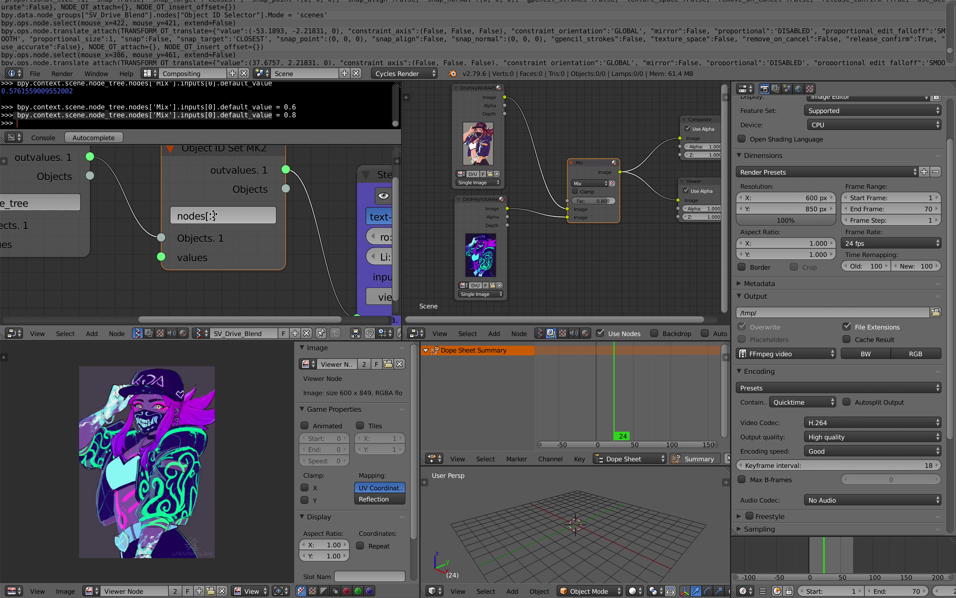
scroll(178, 210, right, 3)
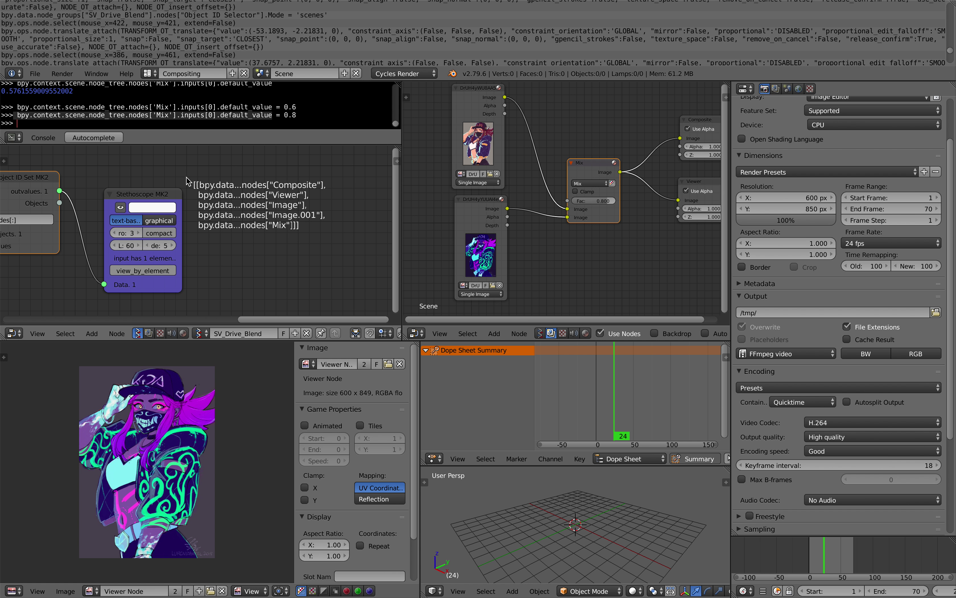
key(Home)
scroll(541, 205, down, 2)
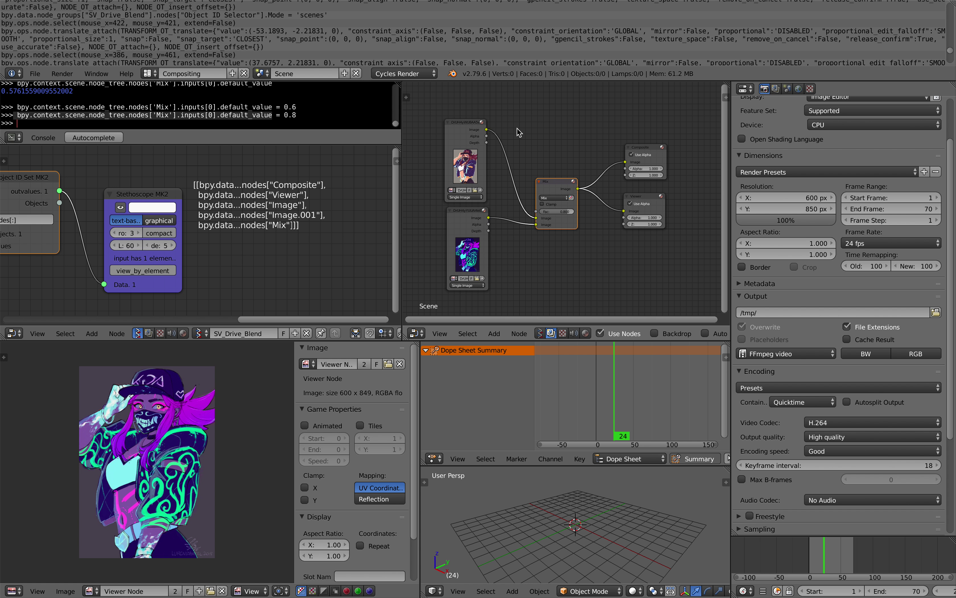
scroll(277, 207, left, 3)
key(ctrl+s)
click(258, 196)
drag(226, 194, 279, 212)
Try inserting a duplicate of the nodes[:] Object ID Set MK2 node before the Stethoscope, and delete the duplicate again
scroll(166, 214, left, 2)
click(117, 197)
key(shift+d)
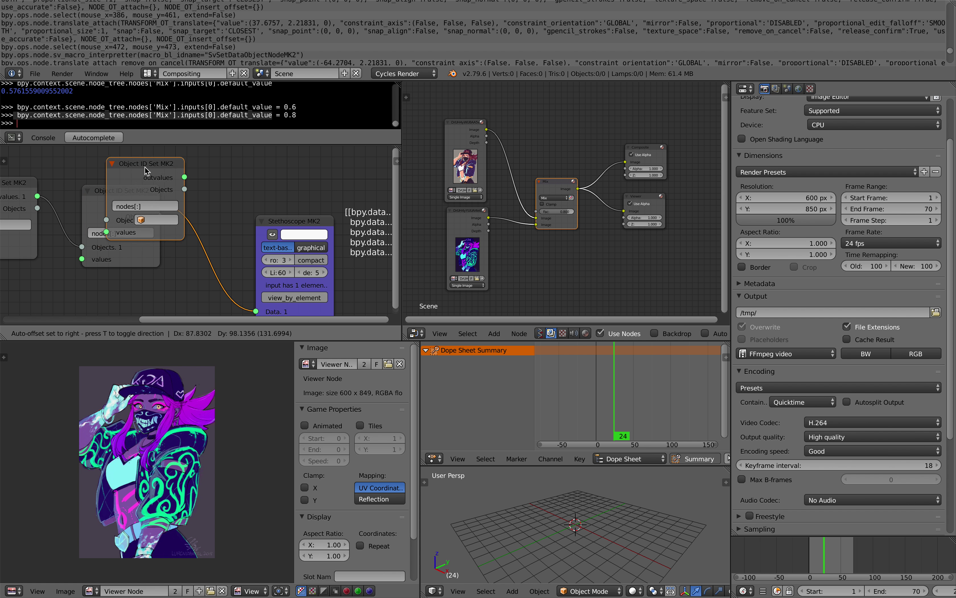
click(214, 209)
middle_drag(215, 207, 180, 193)
click(196, 227)
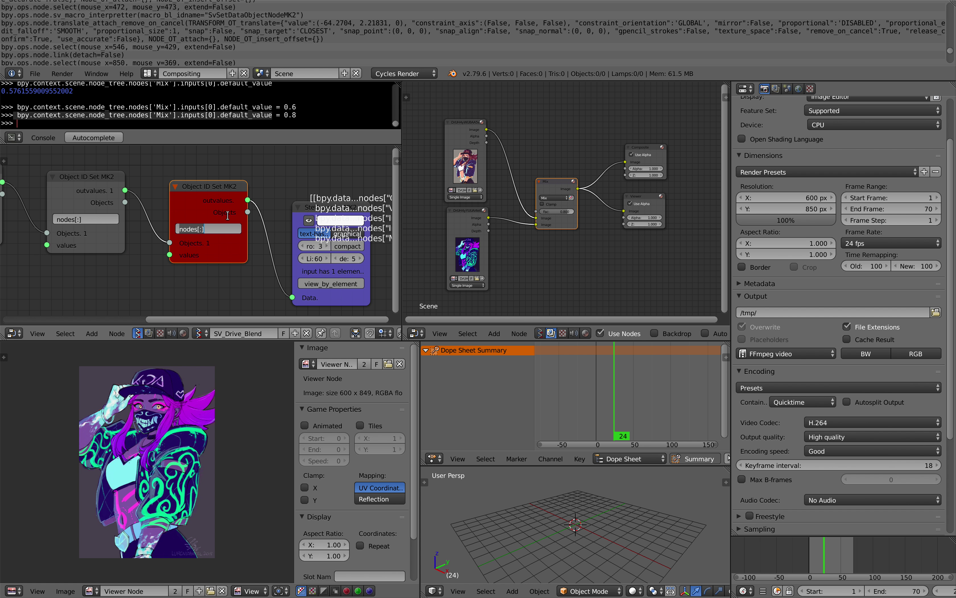
click(214, 194)
click(205, 194)
key(x)
Save the file over itself and add an Object ID Filter node between the nodes[:] Object ID Set node and the Stethoscope
key(ctrl+s)
click(179, 208)
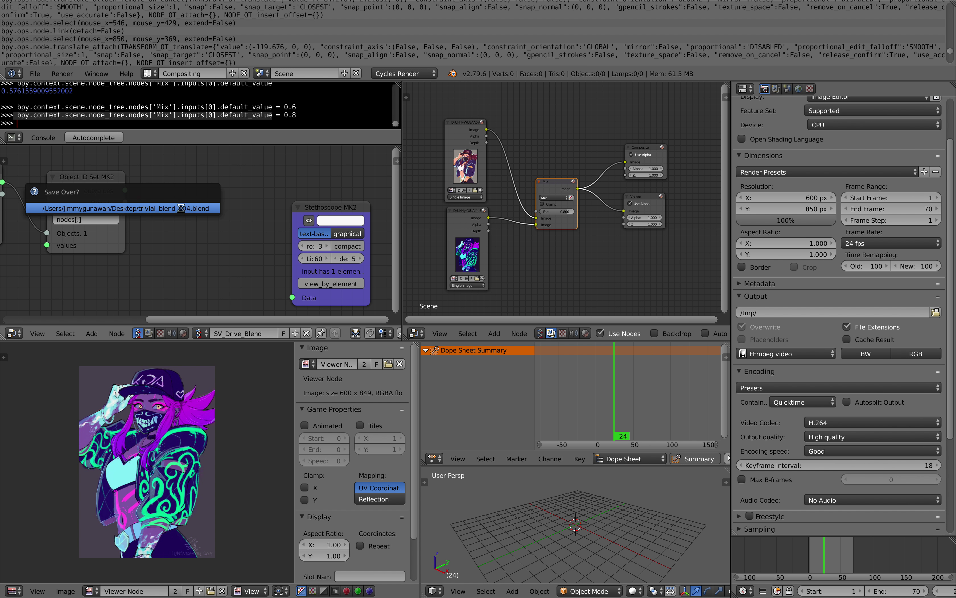
key(alt+space)
text(filter)
key(Down)
key(Down)
key(Return)
click(176, 188)
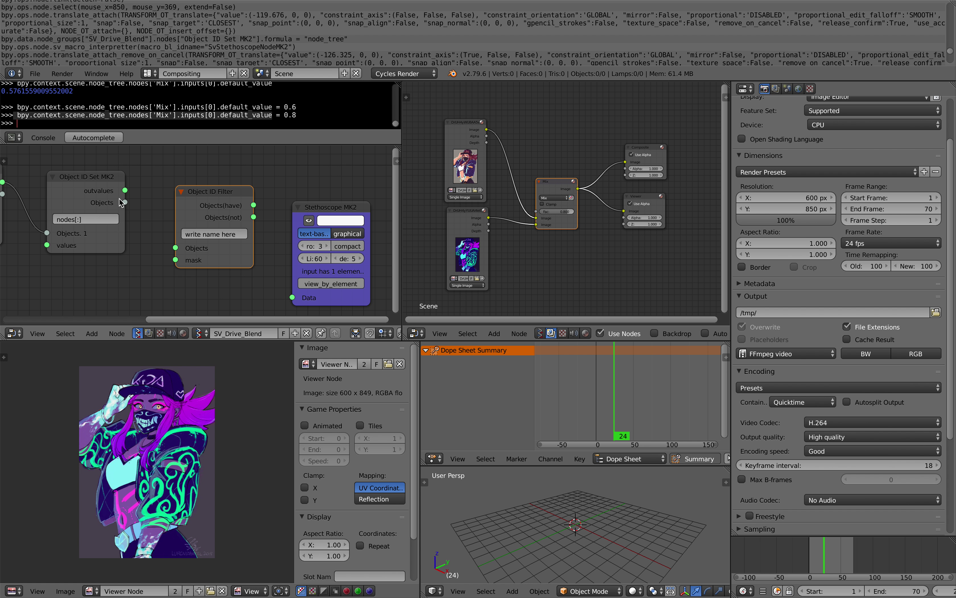
Connect the nodes[:] node's Objects output to the Object ID Filter and set the filter name to Mix
drag(126, 197, 175, 248)
click(193, 232)
text(Mix)
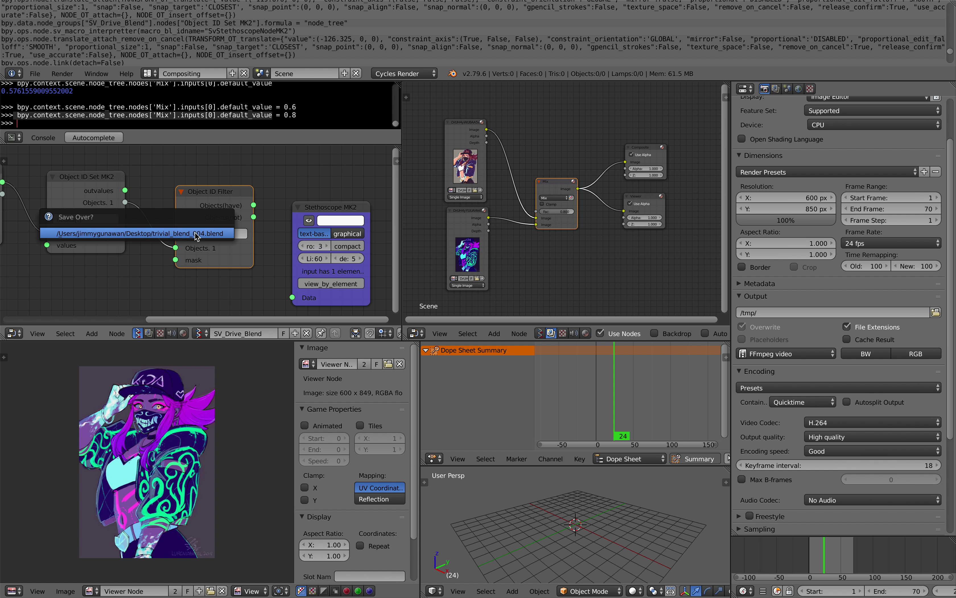
key(Return)
Link the filter's Objects(have) output to the Stethoscope and feed the filter's Objects input from the nodes[:] node's outvalues instead
middle_drag(231, 222, 190, 208)
drag(217, 194, 251, 283)
mouse_move(228, 216)
middle_down()
mouse_move(246, 217)
mouse_move(223, 215)
middle_up()
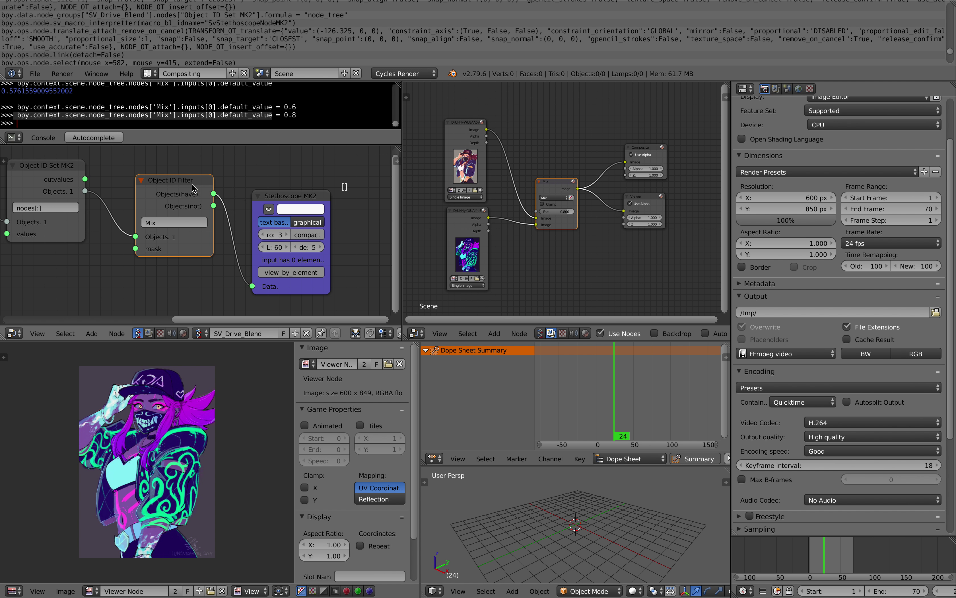
drag(85, 179, 136, 237)
middle_drag(219, 205, 119, 212)
middle_drag(213, 219, 374, 208)
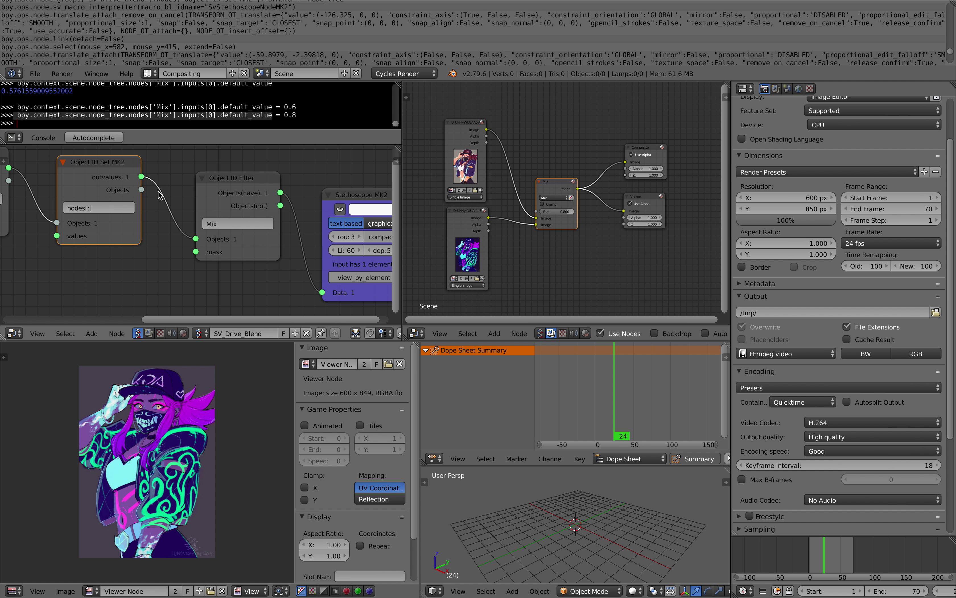
Save the file and insert a new Object ID Set MK2 node between the Object ID Filter and the Stethoscope
middle_drag(241, 183, 113, 177)
scroll(185, 195, down, 1)
key(ctrl+s)
click(174, 193)
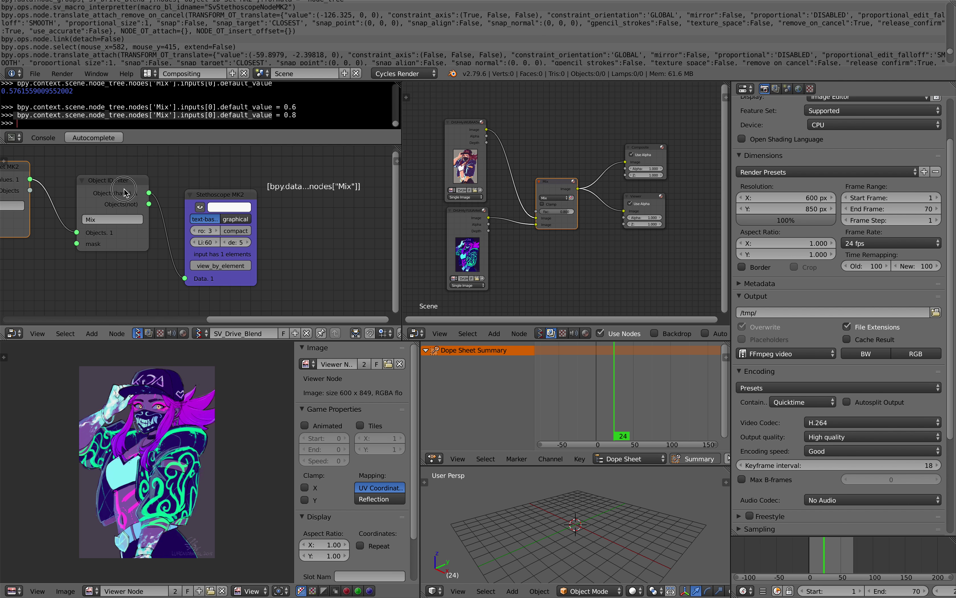
drag(126, 194, 119, 192)
key(shift+a)
click(176, 174)
text(object id s)
key(Down)
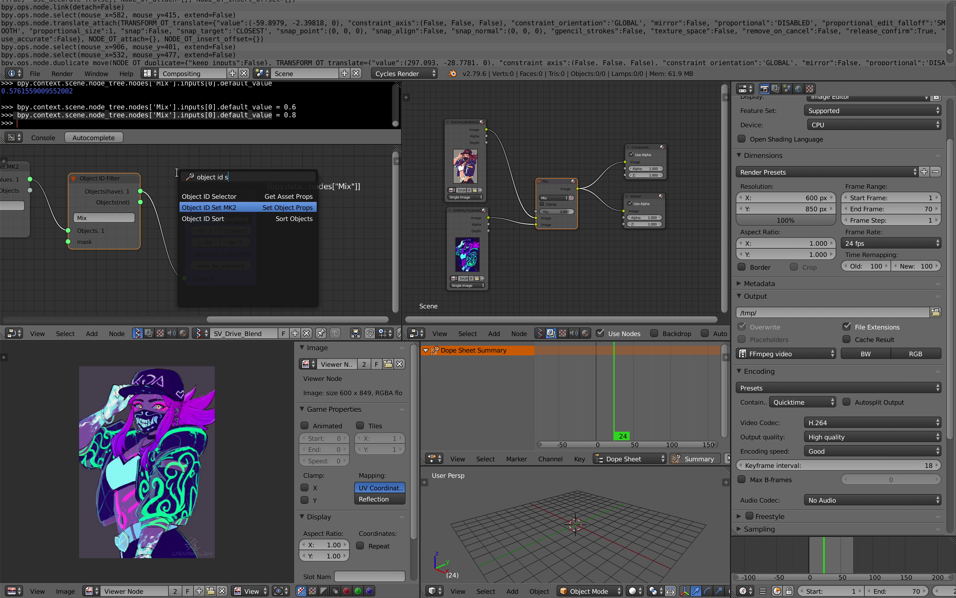
key(Return)
click(177, 174)
middle_drag(174, 199, 159, 199)
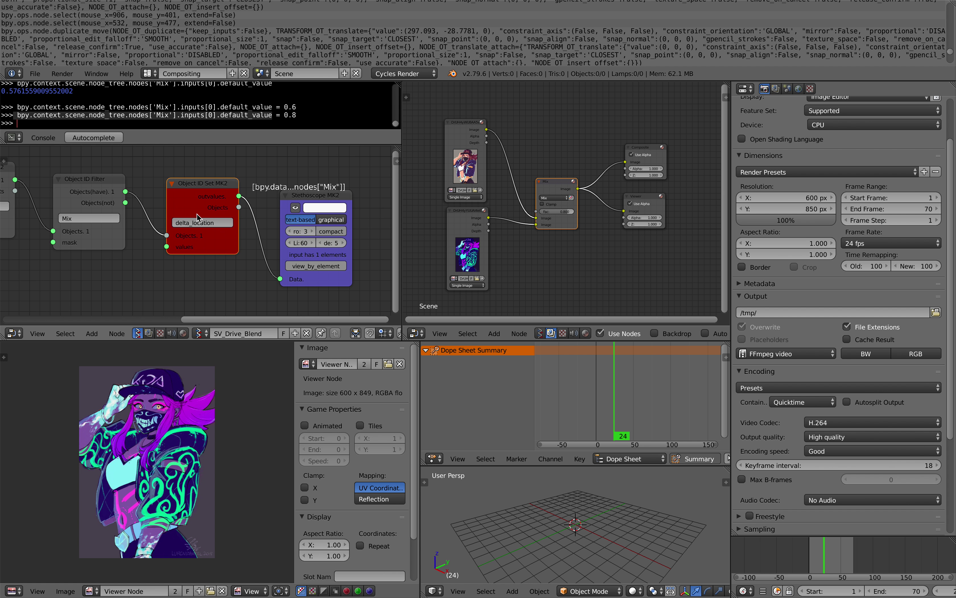
Set the property of the Object ID Set MK2 node following the filter to inputs[0]
click(212, 220)
text(inputs[0])
key(Return)
middle_drag(213, 218, 68, 214)
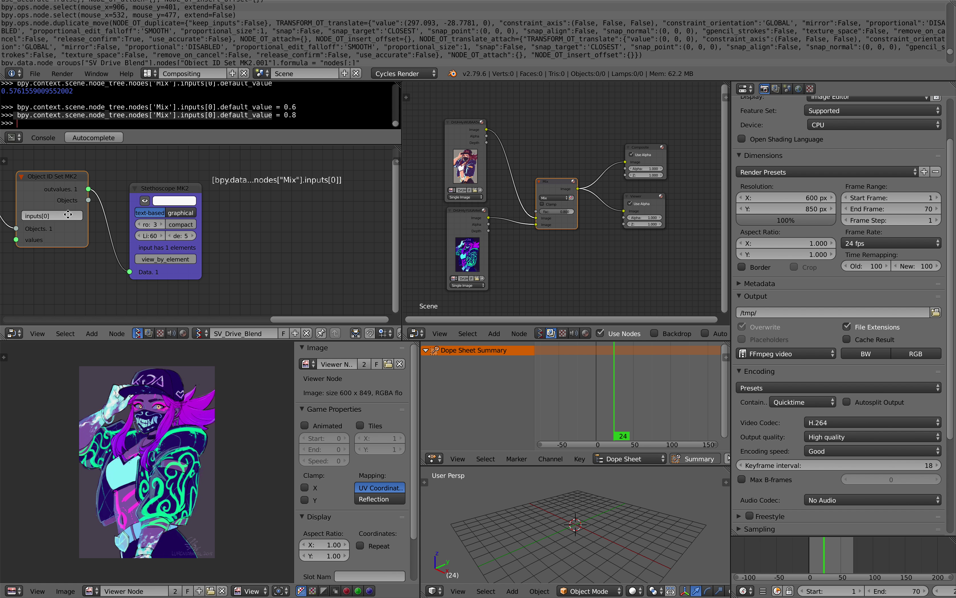
Tighten the node spacing and insert a duplicate of the inputs[0] Object ID Set MK2 node before the Stethoscope
click(51, 177)
middle_drag(52, 178, 123, 195)
scroll(112, 182, down, 1)
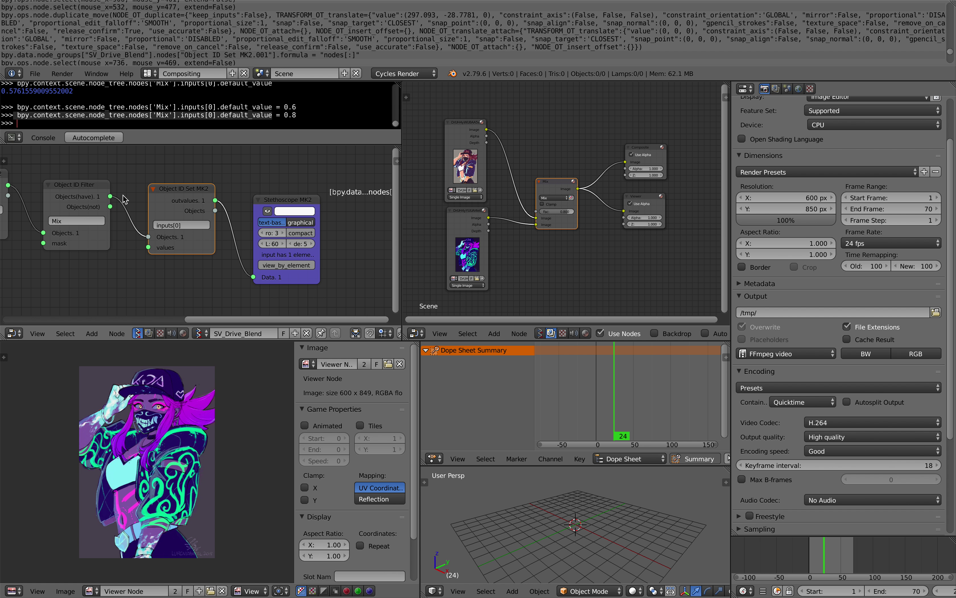
drag(94, 186, 76, 181)
drag(175, 190, 156, 194)
middle_drag(155, 194, 131, 190)
key(shift+d)
click(213, 205)
middle_drag(214, 206, 174, 200)
Set the property of the last Object ID Set MK2 node to default_value
click(203, 231)
text(d)
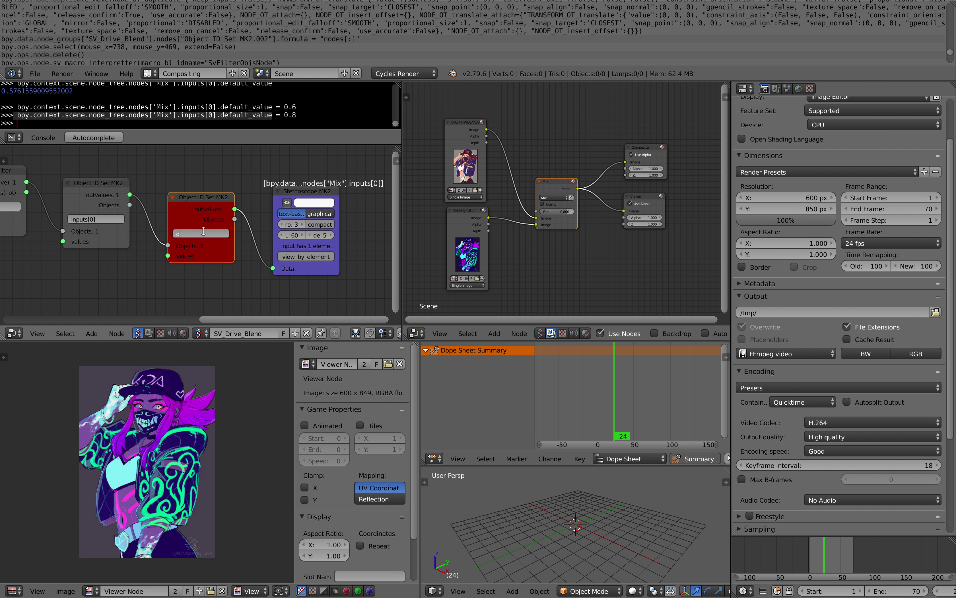
text(lue)
key(Return)
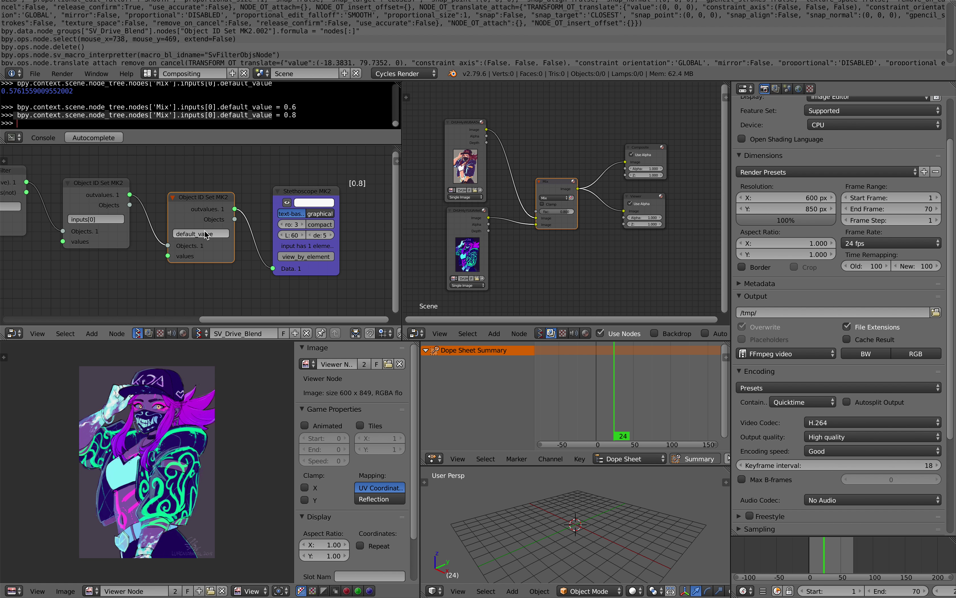
Examine the node chain from the scenes Object ID Selector through node_tree, nodes[:] and the Mix filter to inputs[0]
scroll(191, 237, down, 4)
middle_drag(17, 237, 399, 274)
scroll(209, 232, down, 2)
scroll(126, 222, up, 5)
scroll(4, 268, down, 1)
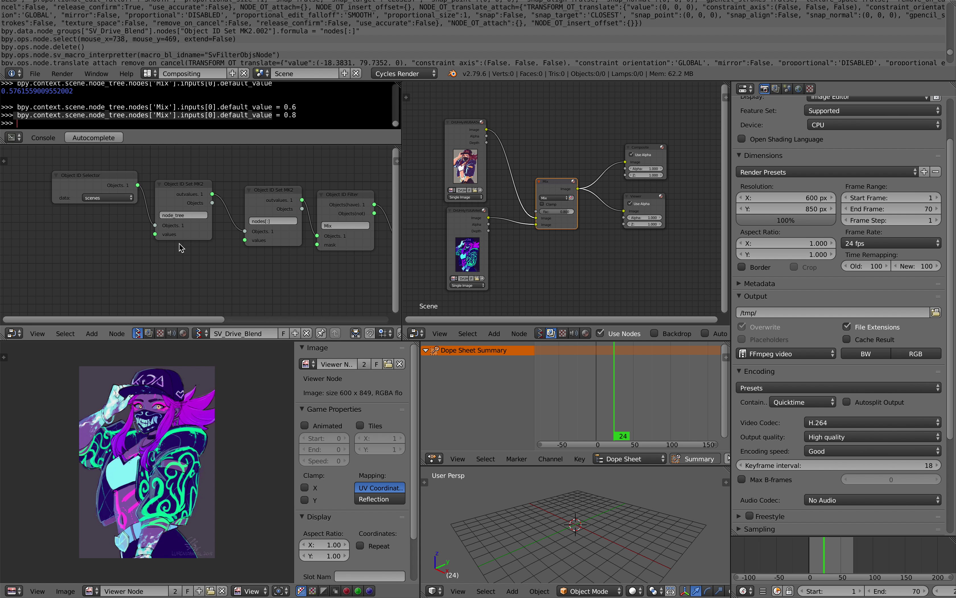
middle_drag(179, 243, 26, 216)
scroll(131, 227, up, 2)
middle_drag(105, 210, 214, 243)
scroll(214, 242, down, 2)
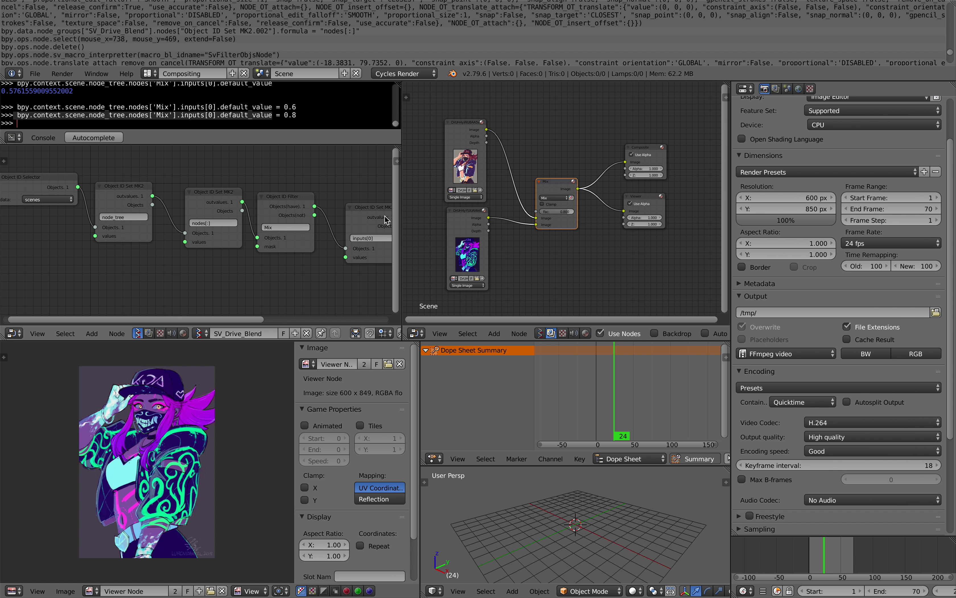
Widen the Sverchok and compositor node editors, rearrange the Composite and Viewer nodes, and save the file
drag(401, 191, 490, 191)
drag(730, 144, 810, 144)
scroll(652, 190, up, 2)
drag(678, 164, 666, 160)
drag(781, 120, 742, 102)
drag(781, 178, 746, 181)
middle_drag(741, 176, 722, 183)
key(ctrl+s)
click(722, 182)
Examine the node chain from the Object ID Selector through to the default_value node and its Stethoscope output
middle_drag(226, 189, 198, 188)
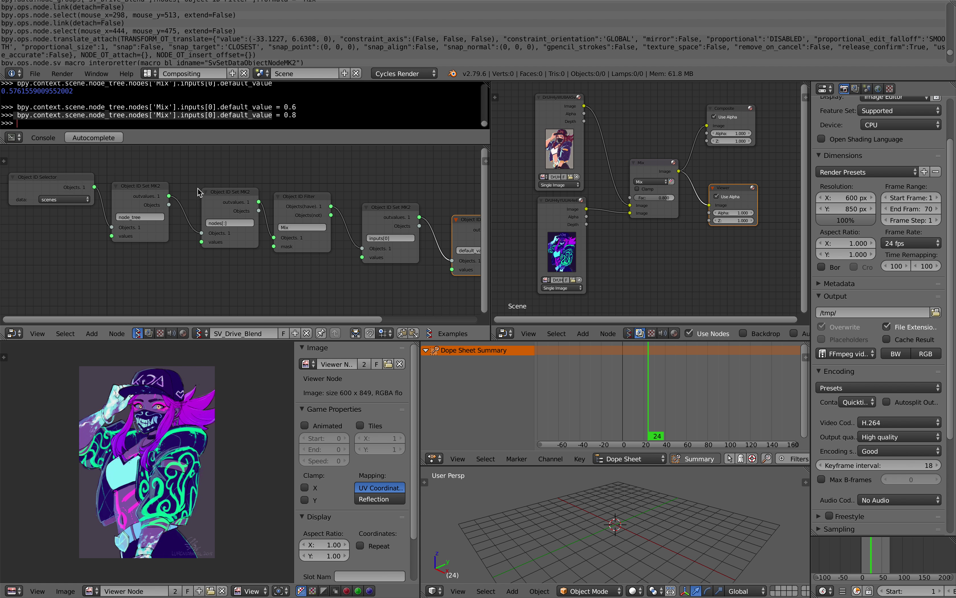
middle_drag(116, 188, 214, 199)
scroll(181, 190, up, 4)
middle_drag(122, 175, 95, 174)
middle_drag(161, 195, 135, 189)
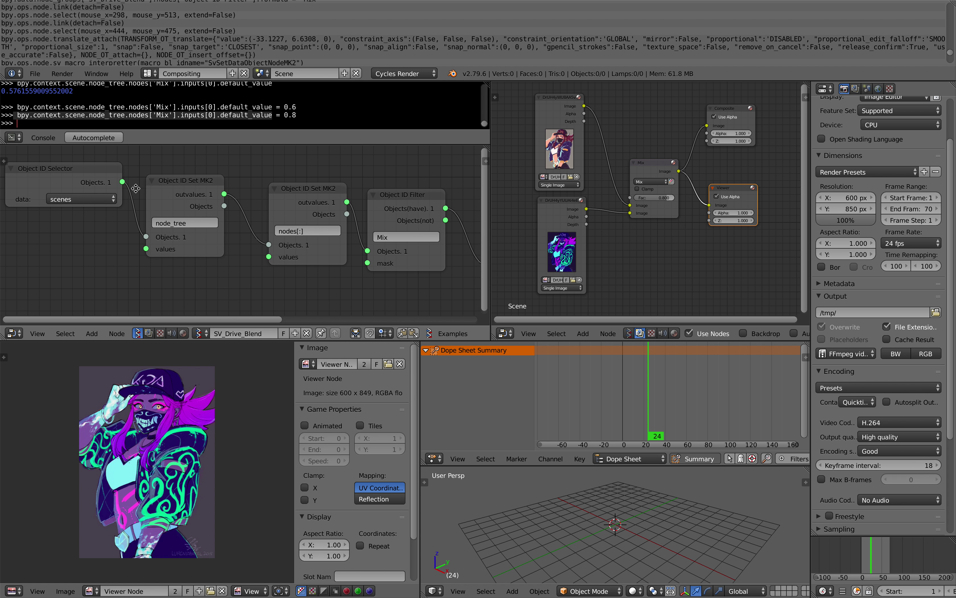
mouse_move(217, 187)
middle_down()
mouse_move(116, 188)
mouse_move(170, 195)
middle_up()
middle_drag(72, 167, 140, 176)
middle_drag(350, 208, 182, 200)
mouse_move(293, 215)
middle_down()
mouse_move(189, 202)
mouse_move(215, 213)
middle_up()
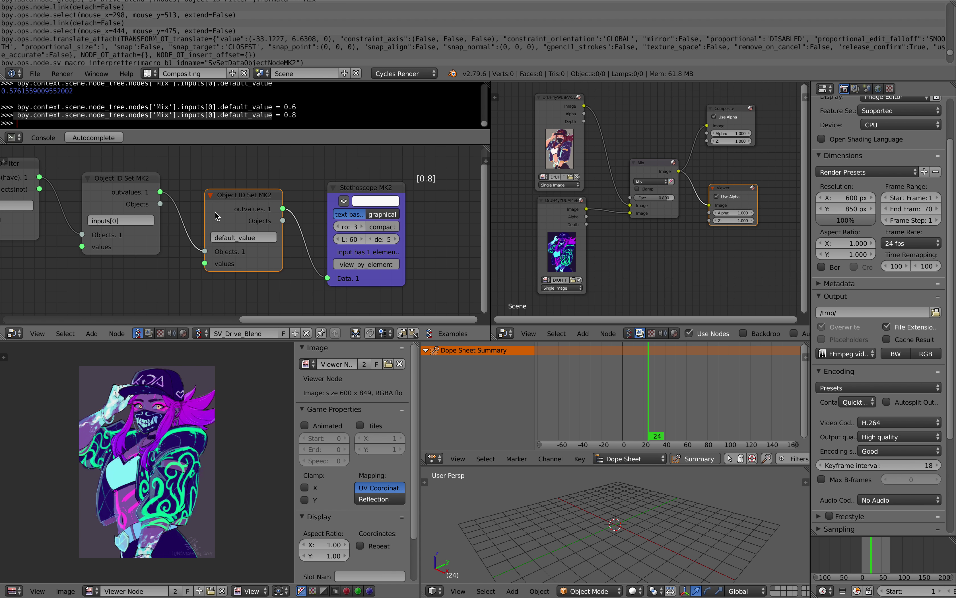
middle_drag(380, 186, 396, 172)
Add a Float node below the default_value node and link its output to that node's values input
scroll(249, 252, down, 1)
middle_drag(249, 252, 269, 234)
key(alt+space)
text(float)
key(Up)
key(Return)
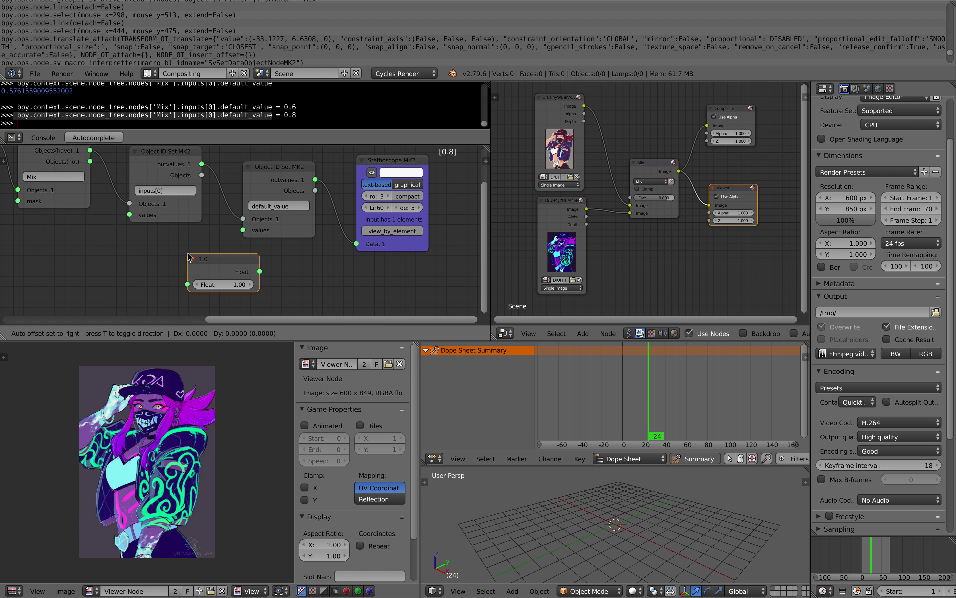
click(139, 240)
mouse_move(211, 258)
mouse_down()
mouse_move(240, 230)
mouse_move(215, 258)
mouse_up()
Save the file and test the Float node as the mix driver with values of 1.12 and 1.06
middle_drag(246, 272, 219, 277)
key(ctrl+s)
click(218, 277)
mouse_move(158, 275)
mouse_down()
mouse_move(134, 276)
mouse_move(164, 275)
mouse_up()
middle_drag(168, 259, 221, 240)
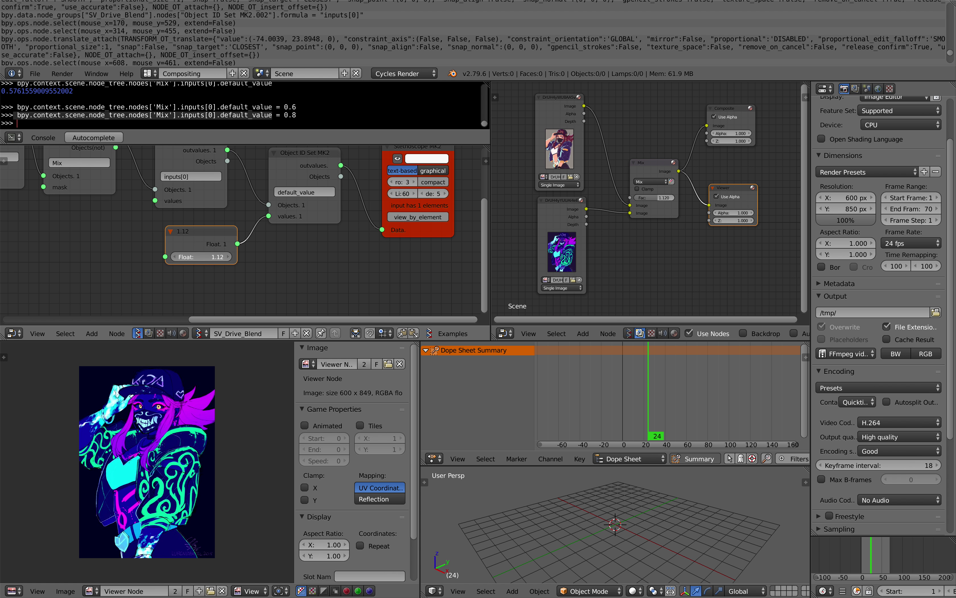
mouse_move(212, 258)
mouse_down()
mouse_move(190, 257)
mouse_move(211, 258)
mouse_up()
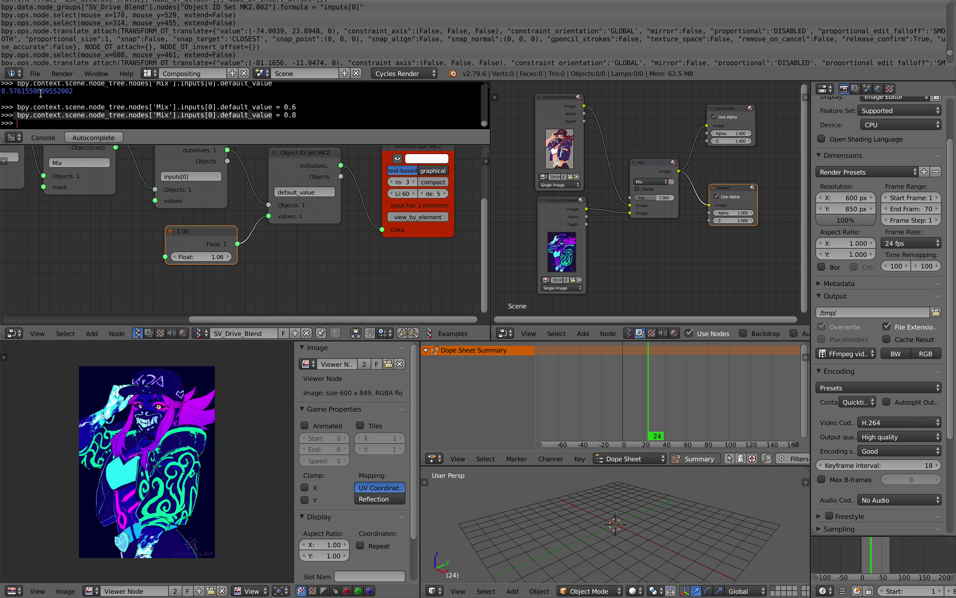
Save the project under the incremented name trivial_blend_005.blend
click(35, 73)
click(68, 171)
click(878, 52)
click(909, 39)
middle_drag(332, 215, 352, 217)
key(super+s)
click(352, 220)
Set the Float value to 0.46 and add a Frame Info node beside the Float node
drag(232, 258, 208, 258)
middle_drag(110, 235, 144, 224)
key(shift+a)
click(144, 221)
text(fra)
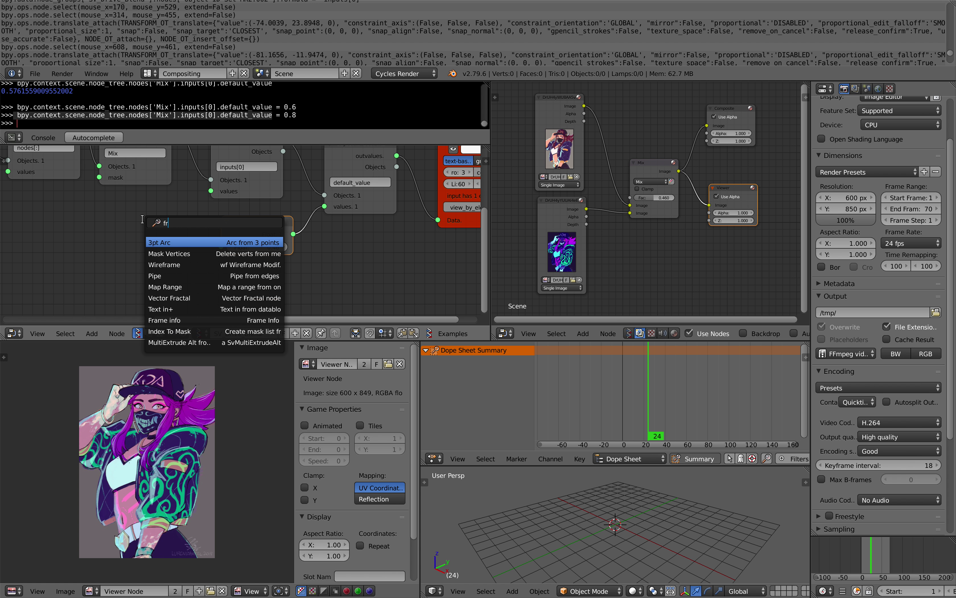
key(Down)
key(Down)
key(Return)
click(106, 213)
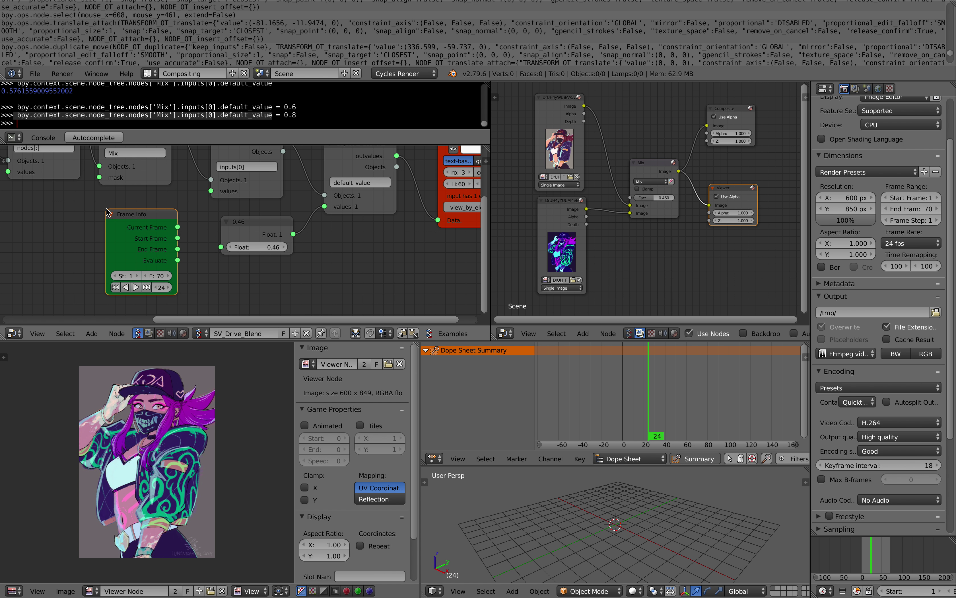
Widen the Frame Info node so its frame controls are fully readable
drag(106, 231, 86, 230)
middle_drag(100, 212, 158, 215)
scroll(167, 227, up, 2)
drag(217, 216, 253, 238)
middle_drag(239, 268, 188, 266)
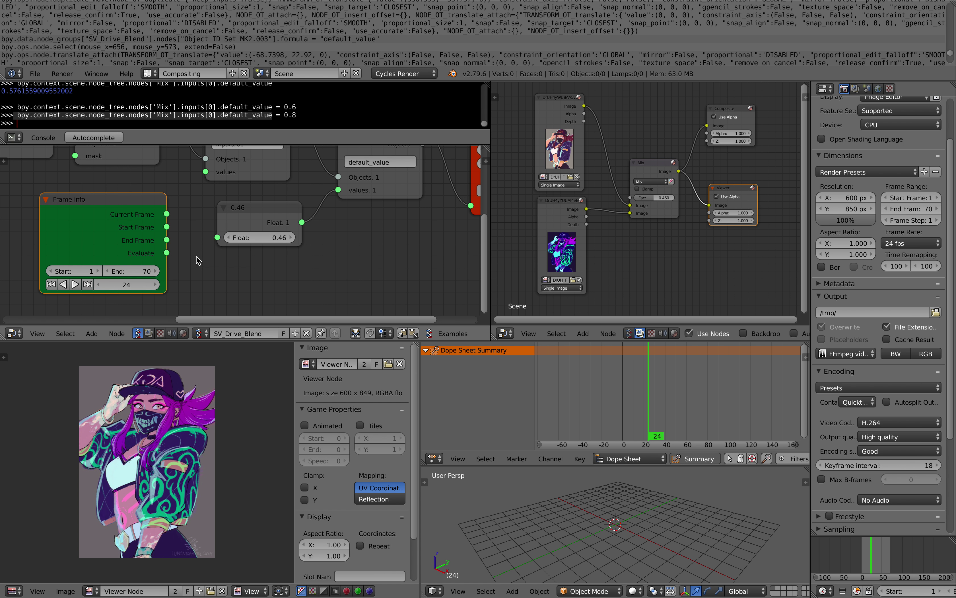
right_click(138, 208)
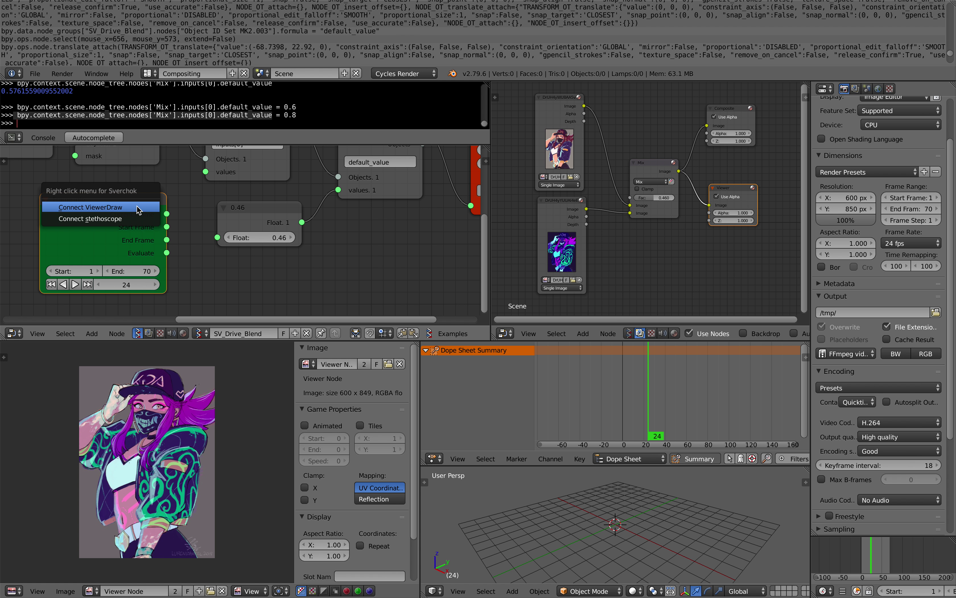
click(137, 206)
drag(182, 201, 295, 226)
middle_drag(295, 226, 296, 195)
mouse_move(167, 222)
mouse_down()
mouse_move(245, 265)
mouse_move(276, 249)
mouse_up()
click(296, 195)
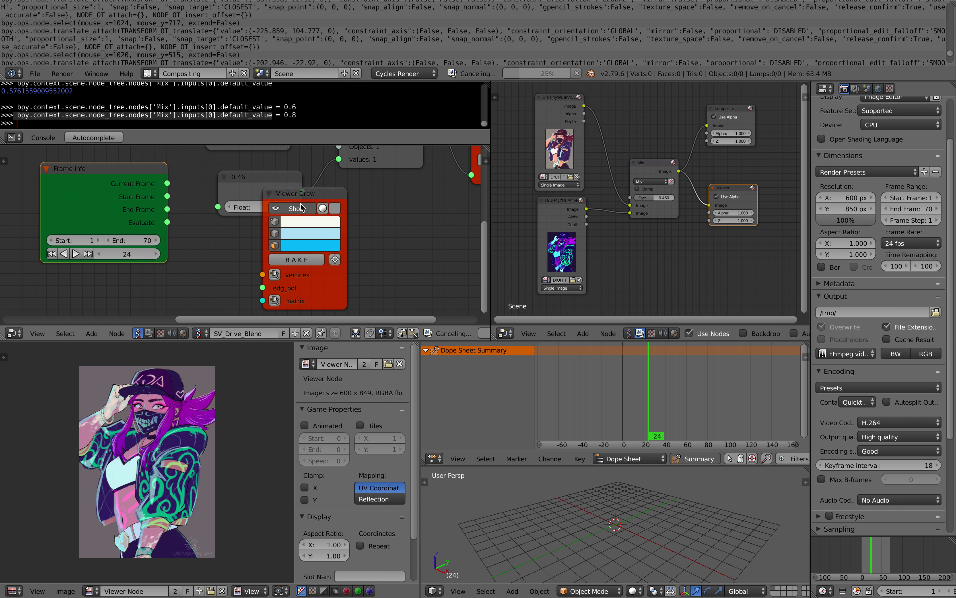
key(x)
Add a Stethoscope MK2 node fed by Frame Info's Evaluate output and scrub the timeline to frame 67
key(alt+space)
text(ste)
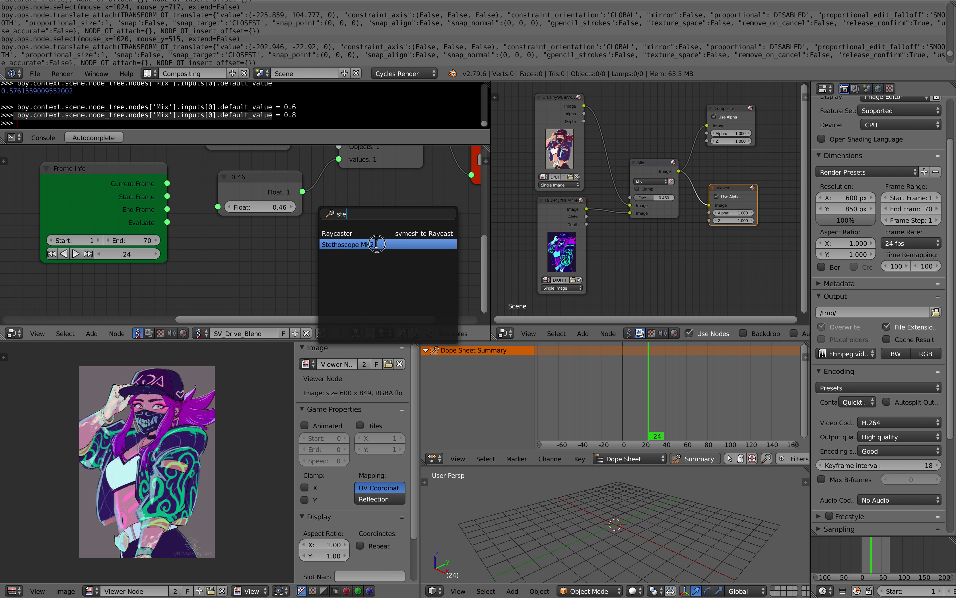
click(377, 244)
scroll(180, 230, down, 3)
drag(149, 187, 283, 297)
key(ctrl+s)
click(235, 226)
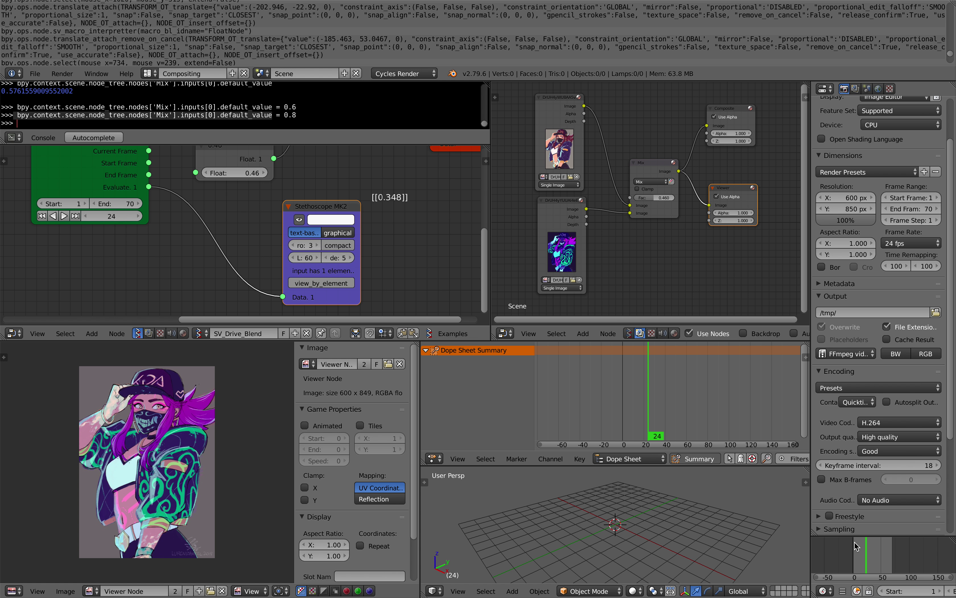
drag(871, 552, 905, 552)
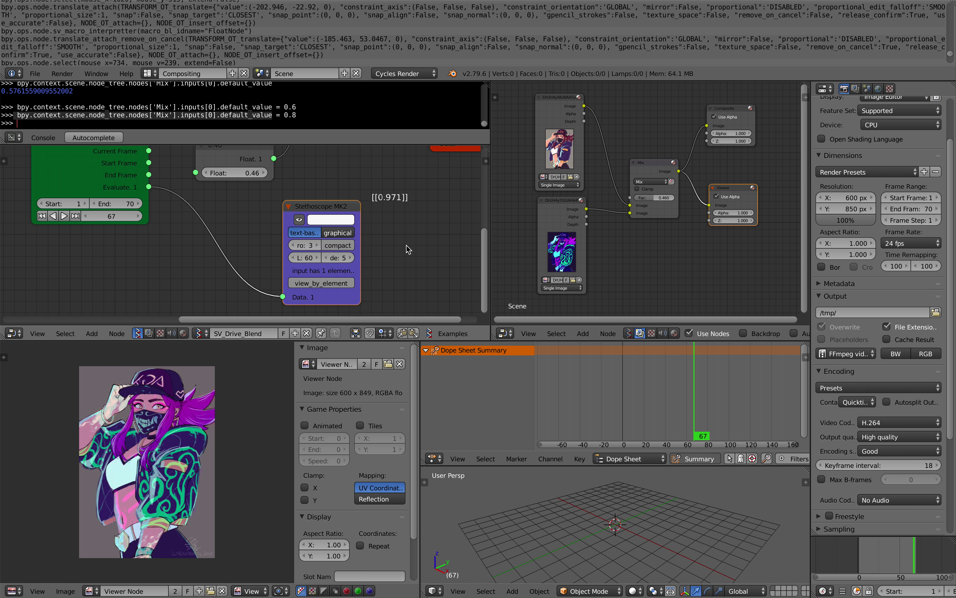
Remove the Stethoscope attached to the default_value node and save the file
scroll(296, 189, down, 3)
middle_drag(297, 190, 269, 221)
middle_drag(164, 241, 144, 281)
key(ctrl+z)
key(ctrl+z)
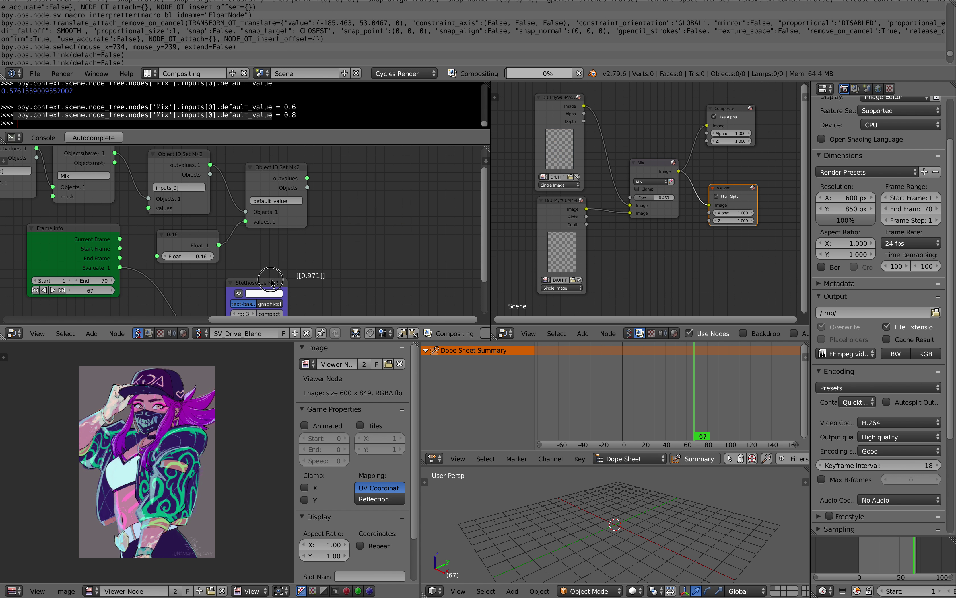
key(ctrl+s)
click(287, 261)
Delete the Float and remaining Stethoscope nodes, and link Frame Info's Evaluate output to the default_value node's values input
drag(133, 261, 239, 254)
drag(283, 214, 269, 231)
click(220, 250)
key(x)
drag(132, 261, 282, 216)
drag(111, 228, 203, 238)
scroll(202, 237, down, 2)
Save the file and store an incremented version as trivial_blend_006.blend
key(ctrl+s)
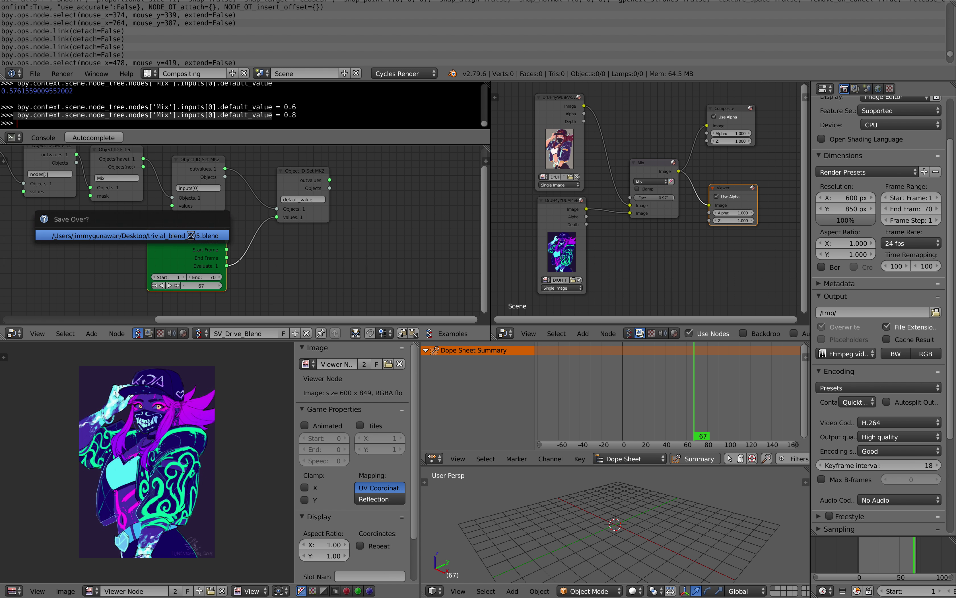
click(200, 236)
middle_drag(201, 236, 264, 239)
scroll(264, 239, down, 3)
click(285, 334)
middle_drag(329, 248, 415, 254)
key(super+s)
click(414, 253)
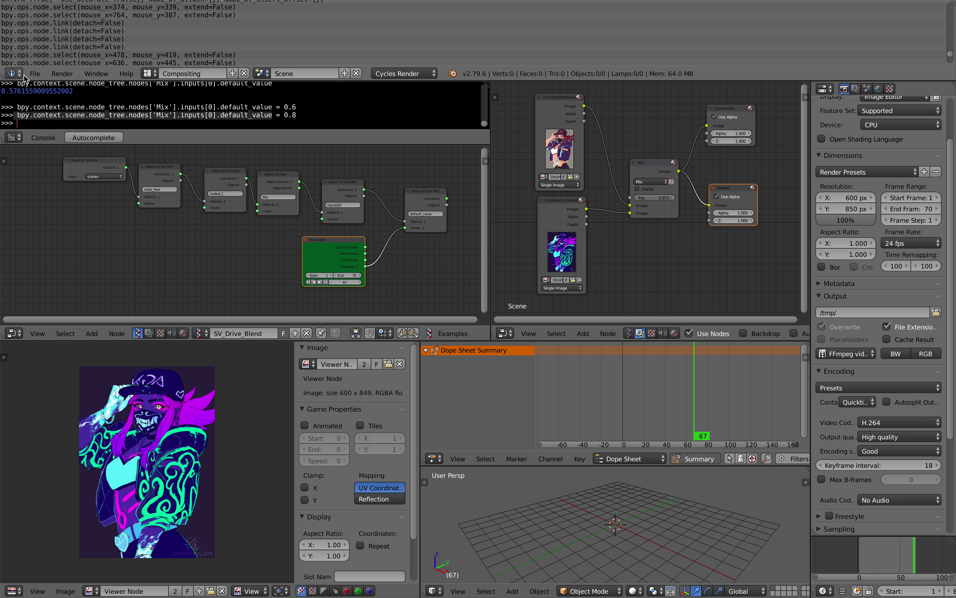
click(33, 74)
click(72, 171)
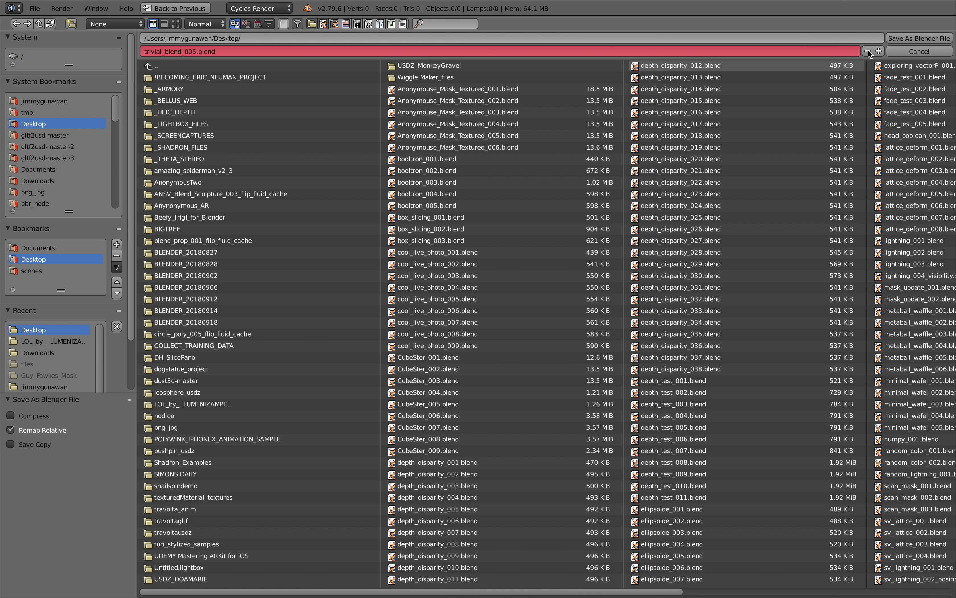
click(897, 40)
click(899, 41)
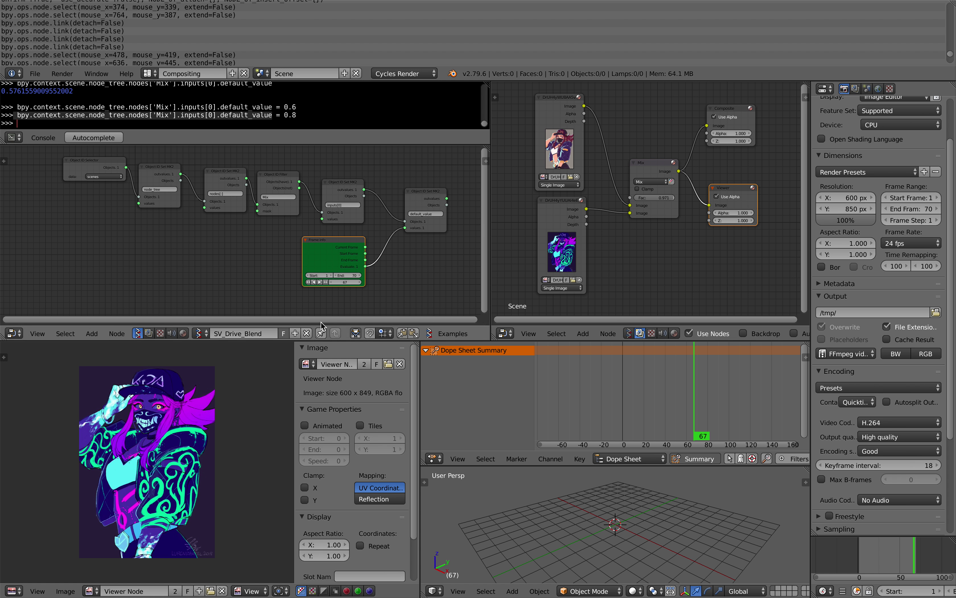
Widen the timeline area and scrub the playhead to frame 48 to preview the frame-driven blend
scroll(242, 380, up, 1)
scroll(875, 558, down, 1)
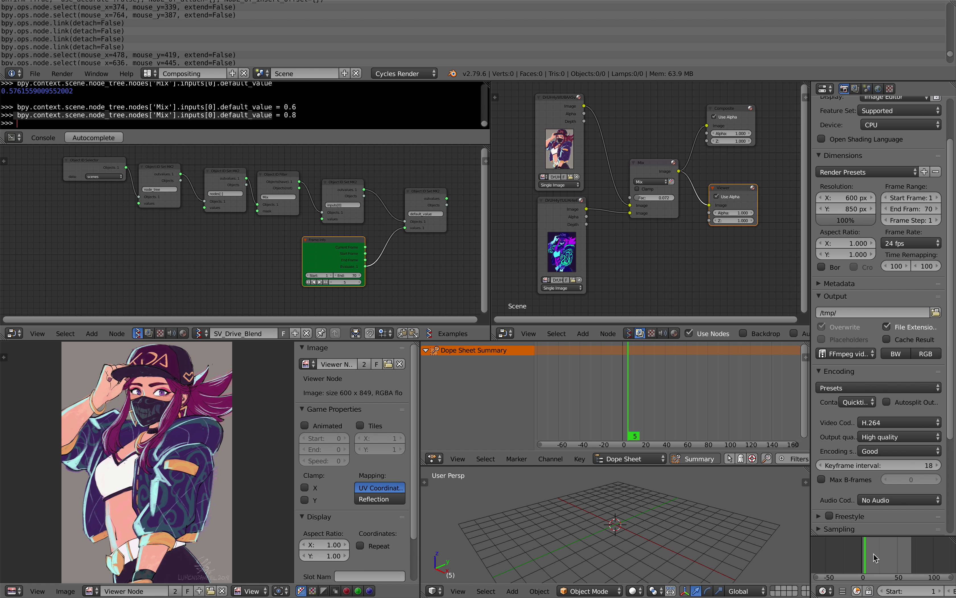
drag(809, 513, 687, 513)
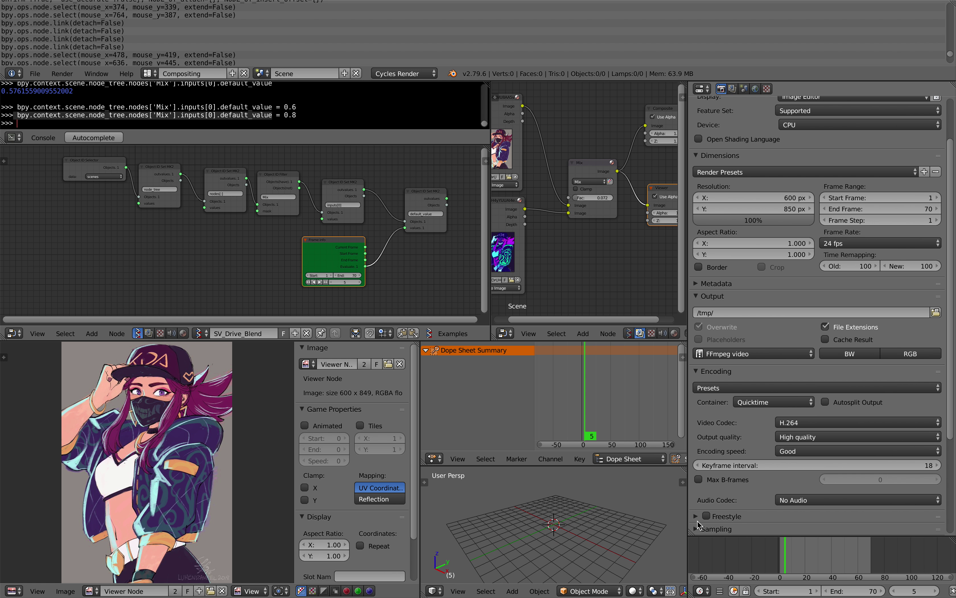
drag(795, 558, 820, 555)
middle_drag(834, 554, 852, 554)
drag(844, 559, 869, 557)
Set the animation's end frame to 200 and save the file
click(846, 585)
text(2)
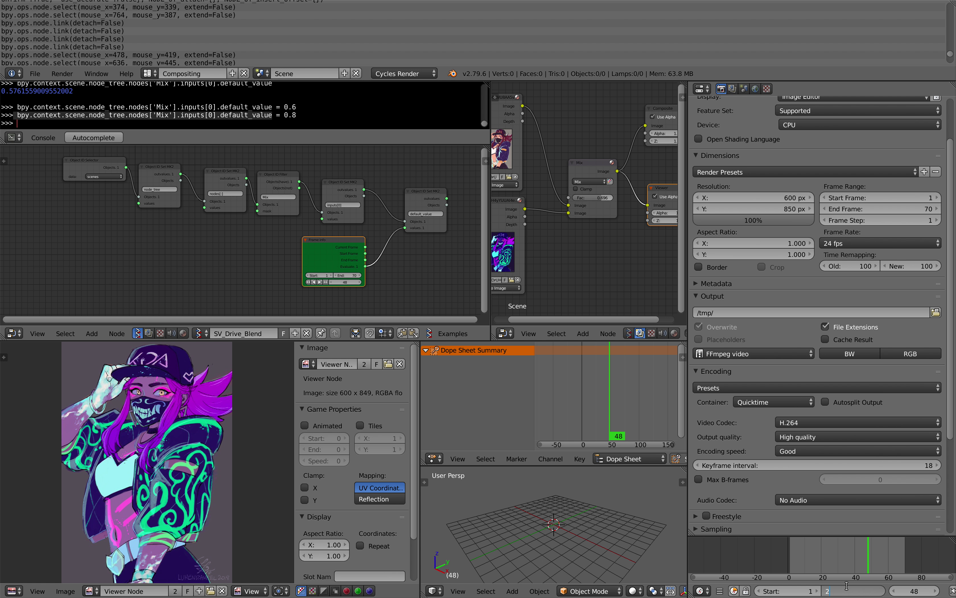
text(00)
key(Return)
scroll(871, 563, down, 4)
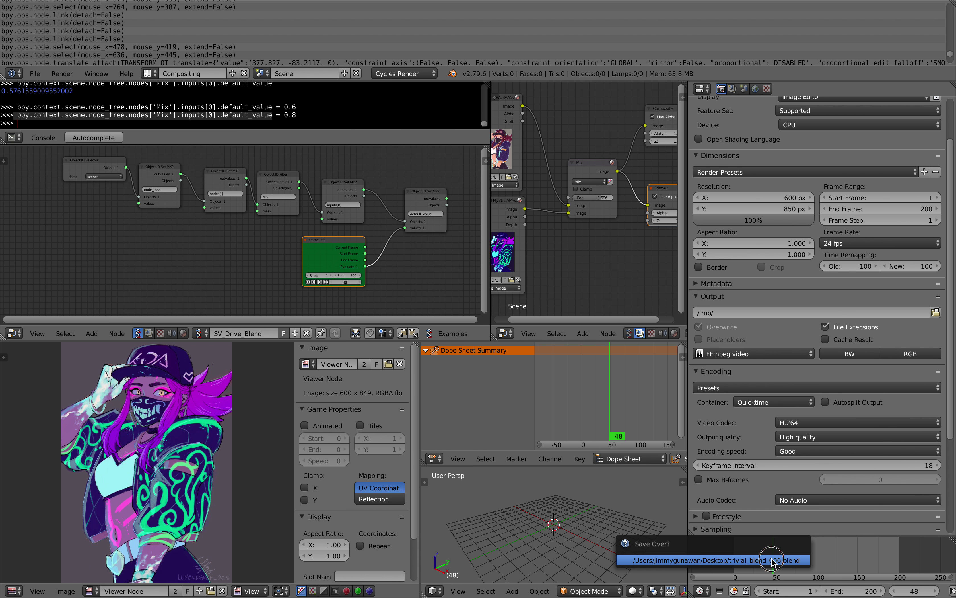
Scrub through the 200-frame range to preview how the two illustrations blend
click(884, 557)
key(alt+a)
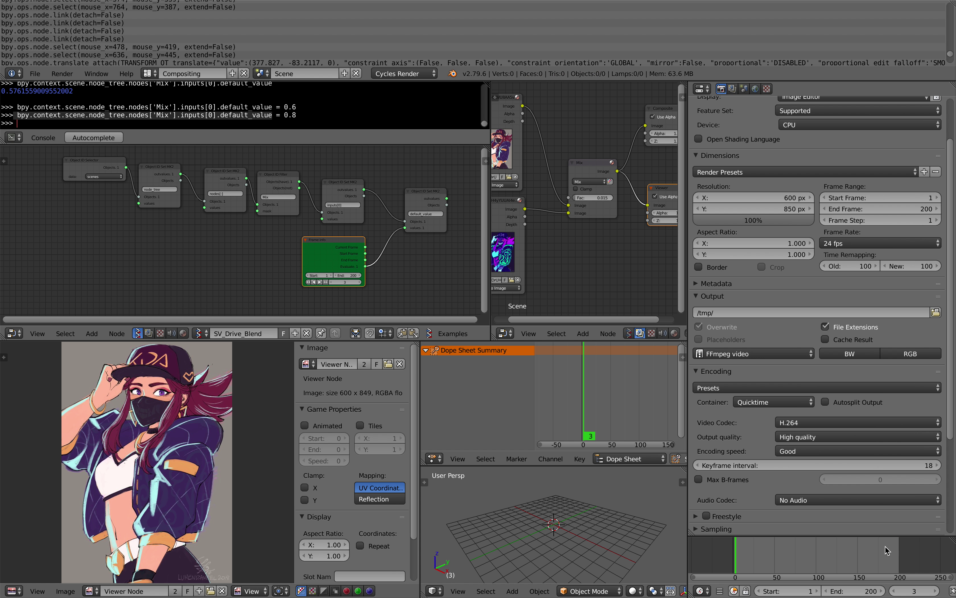
click(883, 549)
scroll(828, 551, down, 2)
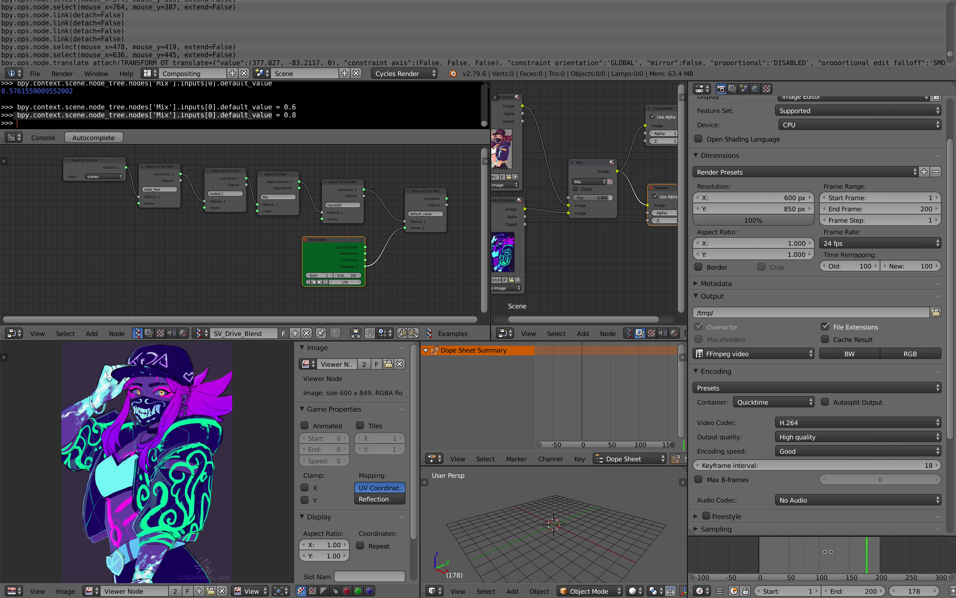
click(859, 557)
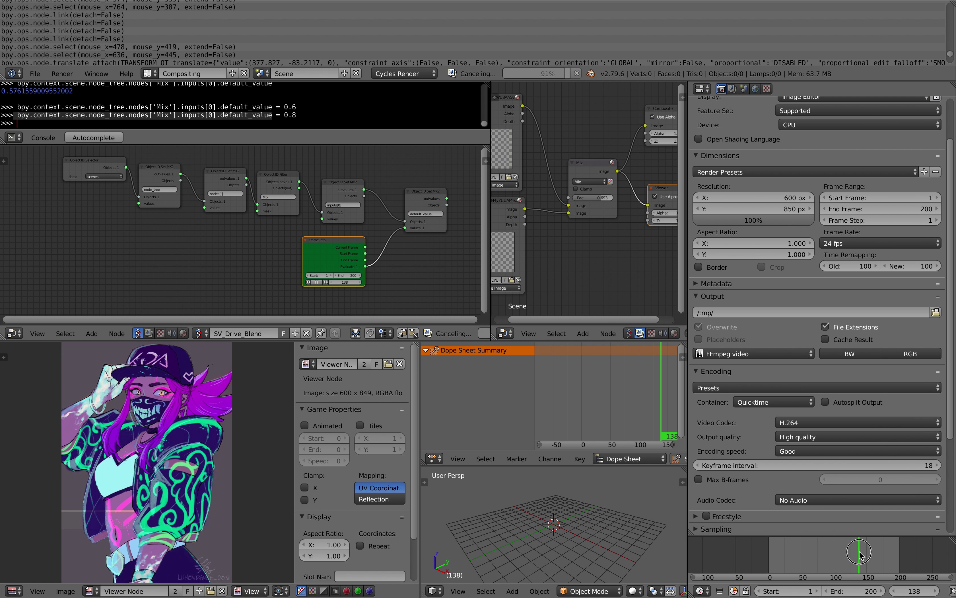
Set the animation's end frame to 150 and move the playhead to frame 49
text(150)
key(Return)
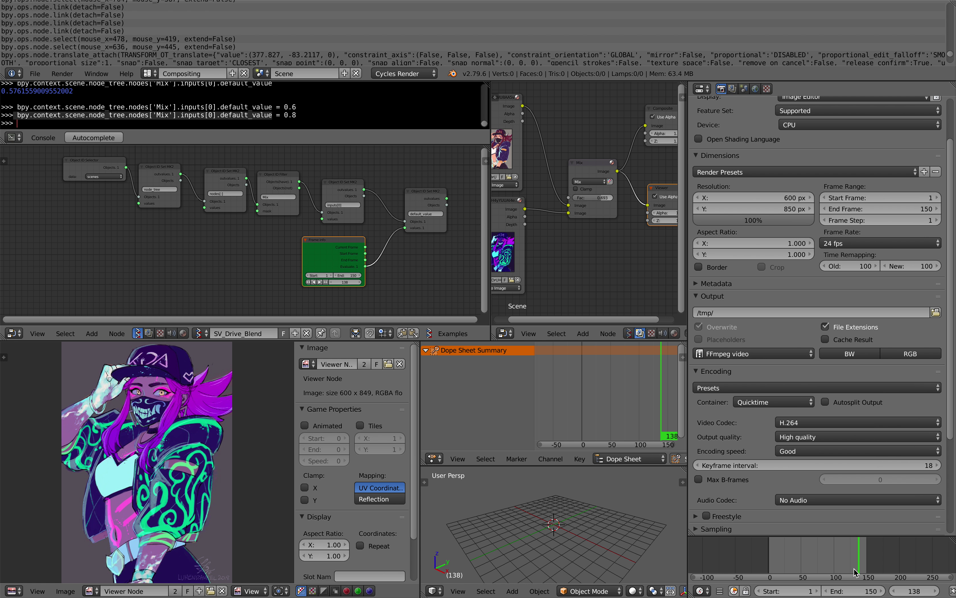
click(834, 563)
click(801, 555)
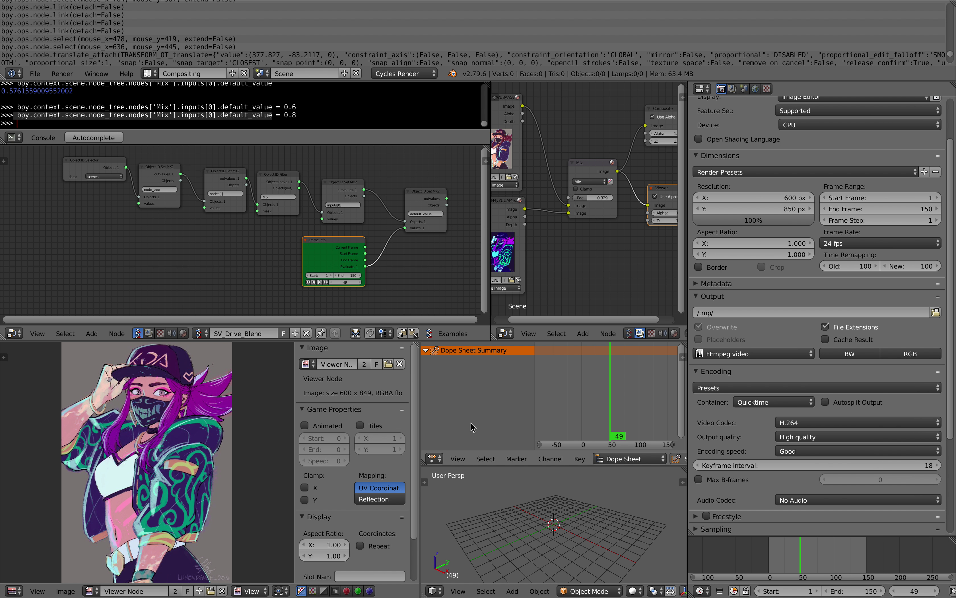
Collapse the Info log area so the Python console and node editors gain height
middle_drag(269, 269, 255, 267)
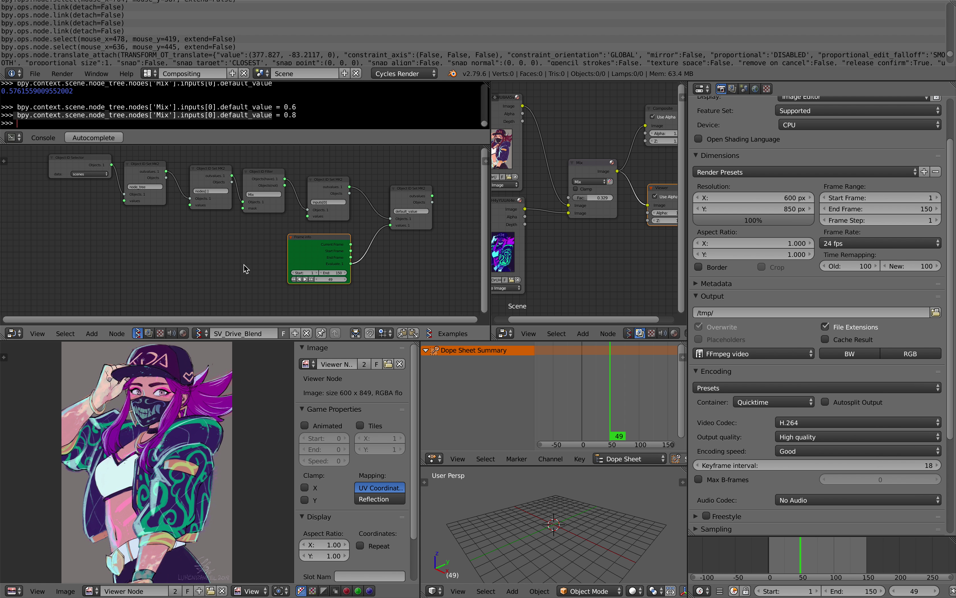
drag(306, 80, 312, 6)
middle_drag(520, 474, 512, 485)
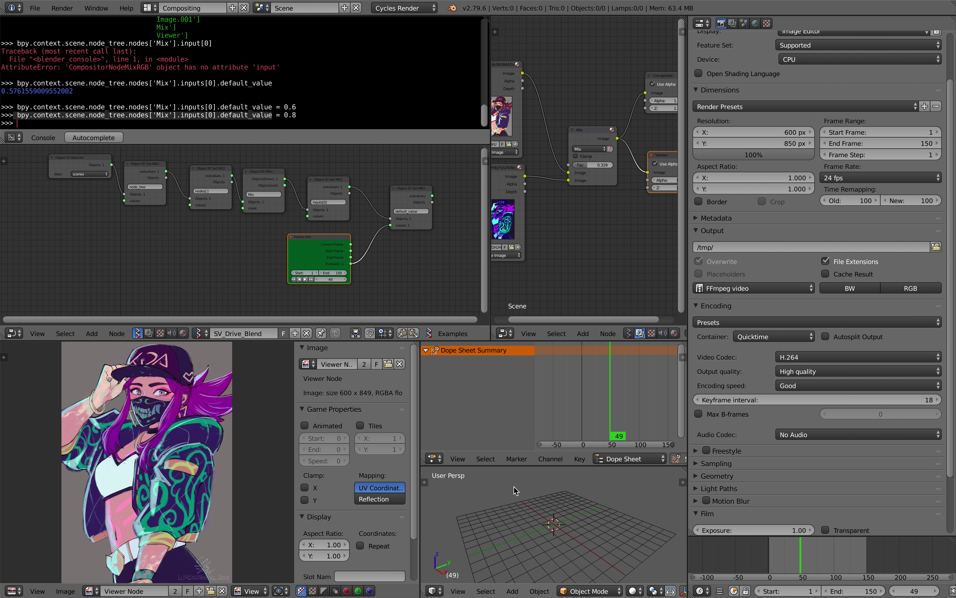
middle_drag(409, 219, 406, 223)
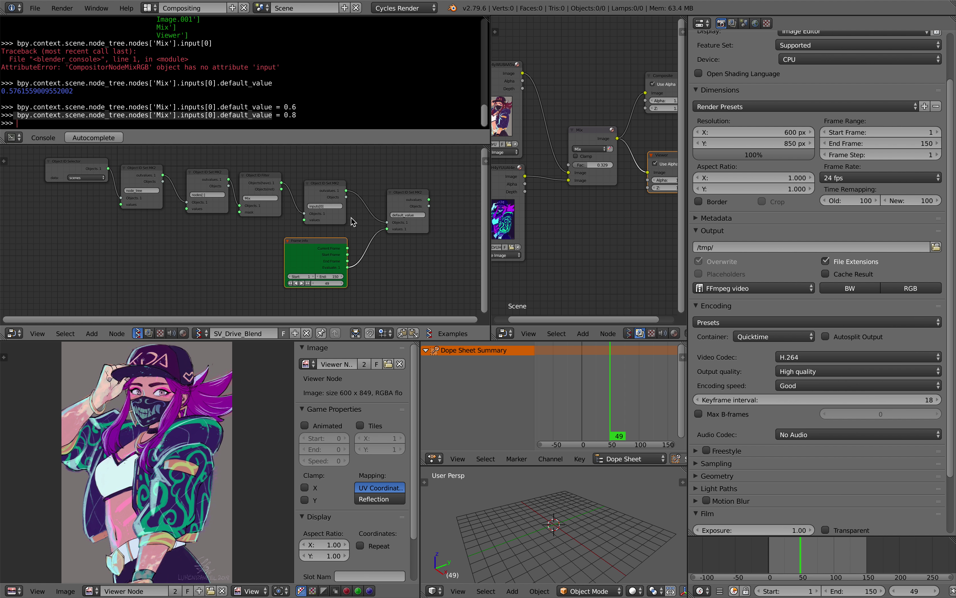
middle_drag(353, 222, 354, 231)
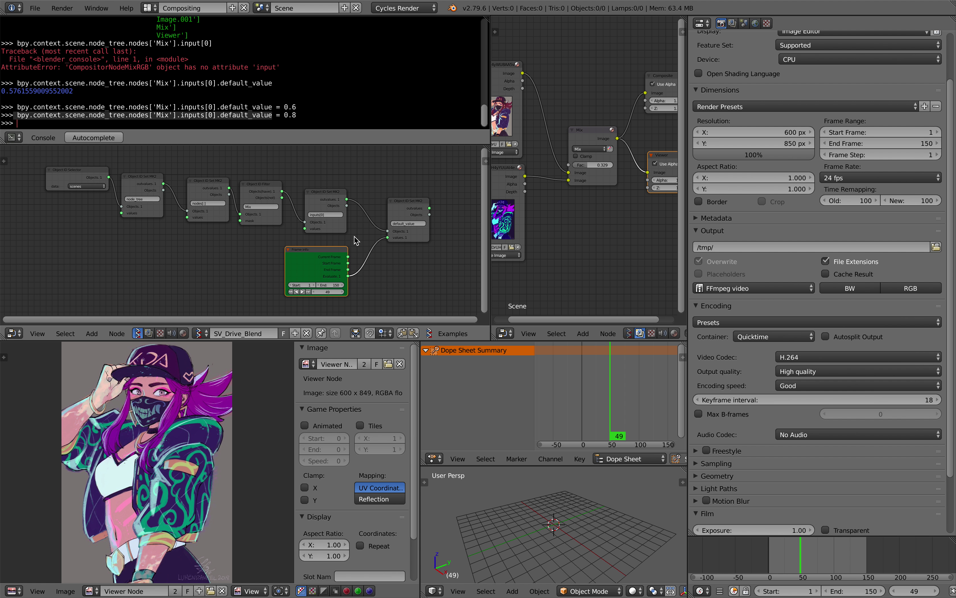
Preview the blend across the 150-frame range and switch to Finder
key(alt+a)
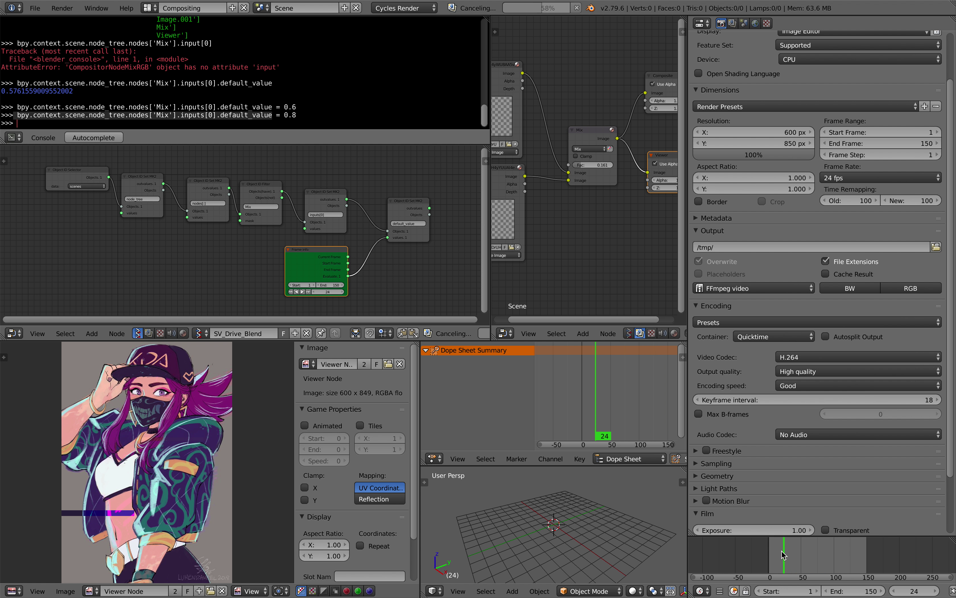
key(alt+a)
middle_drag(225, 423, 235, 422)
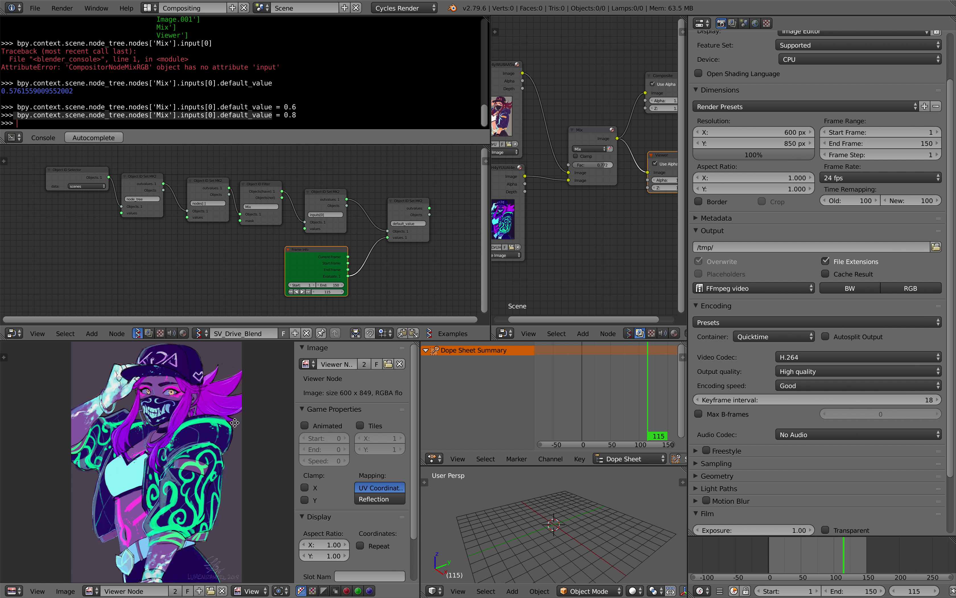
key(super+Tab)
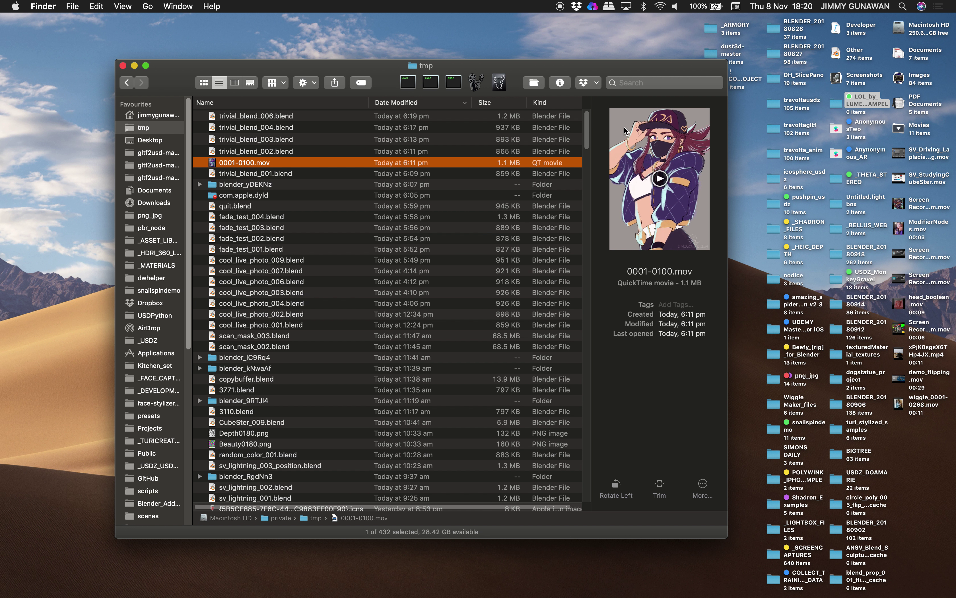
Preview the 0001-0100.mov render from the tmp folder, scrub through its blend, and close the preview
click(864, 109)
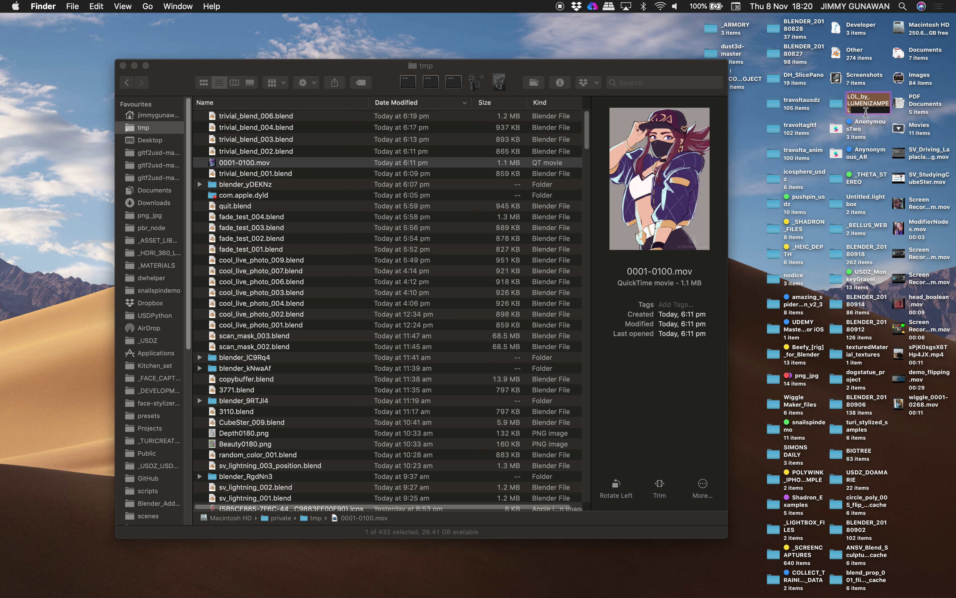
click(331, 161)
key(Up)
key(Down)
key(space)
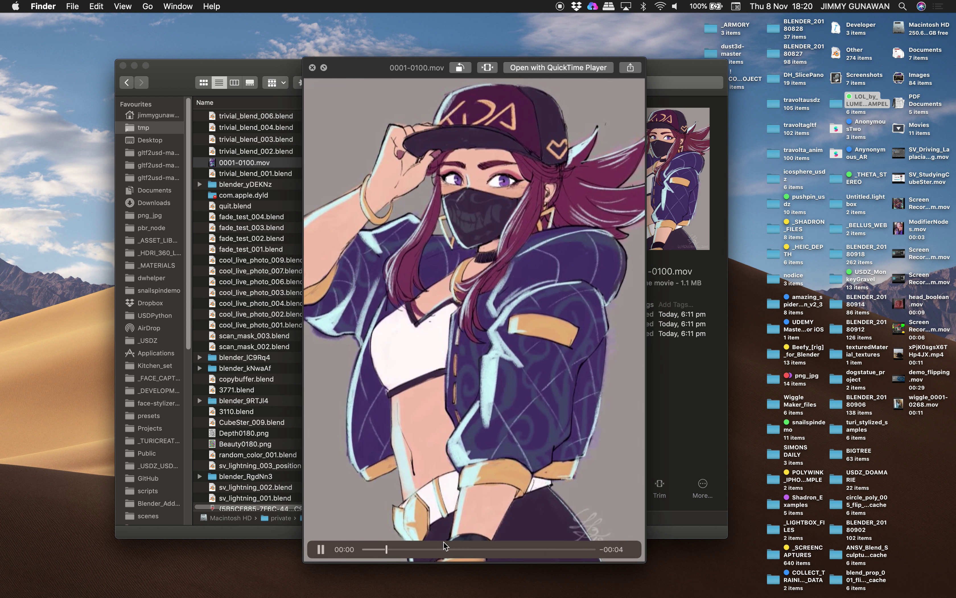
drag(582, 542, 425, 544)
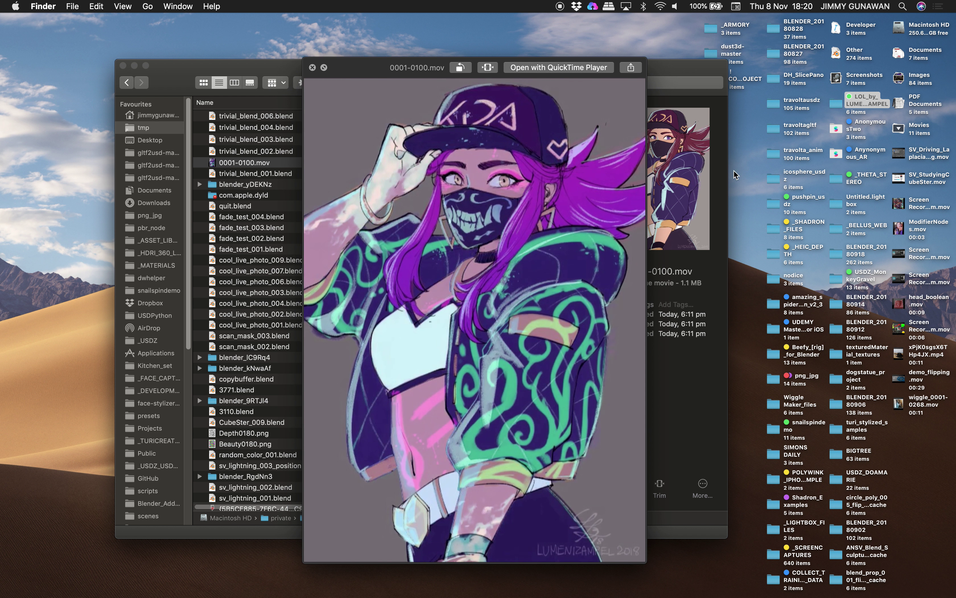
drag(588, 551, 360, 541)
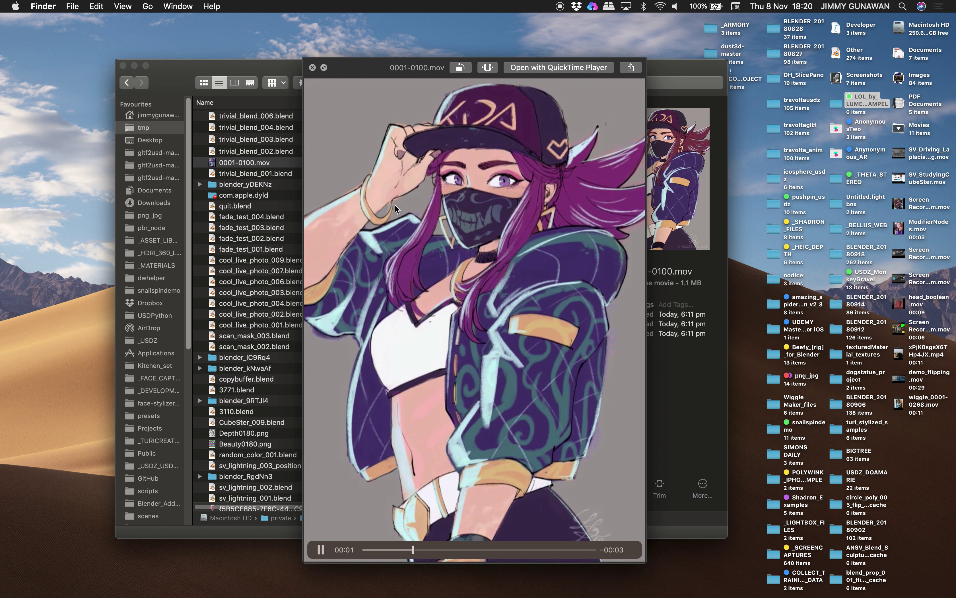
click(312, 67)
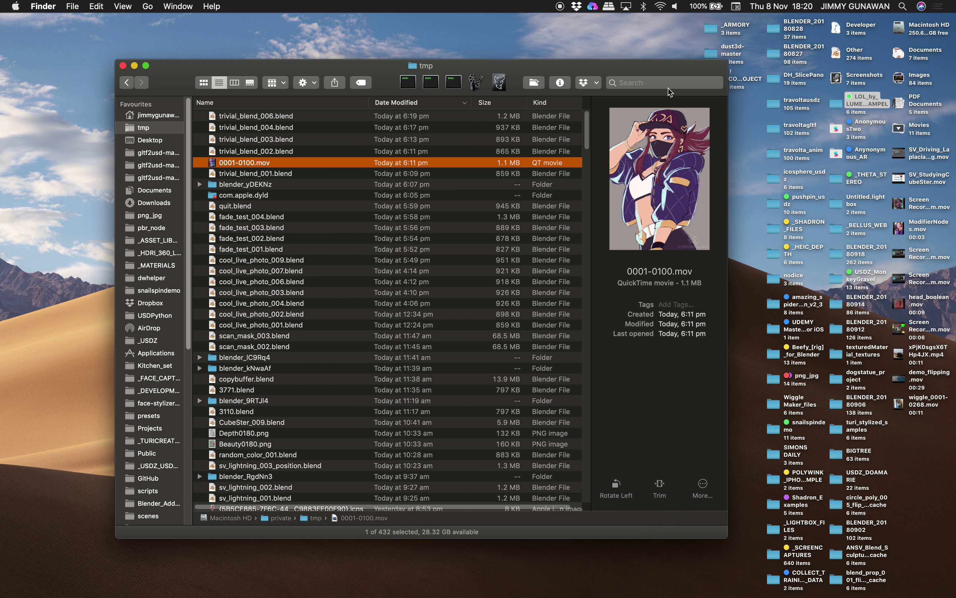
Open the LOL_by_LUMENIZAMPEL desktop folder and preview the IMG_1788 live photo MP4, scrubbing through the video
click(838, 106)
double_click(838, 106)
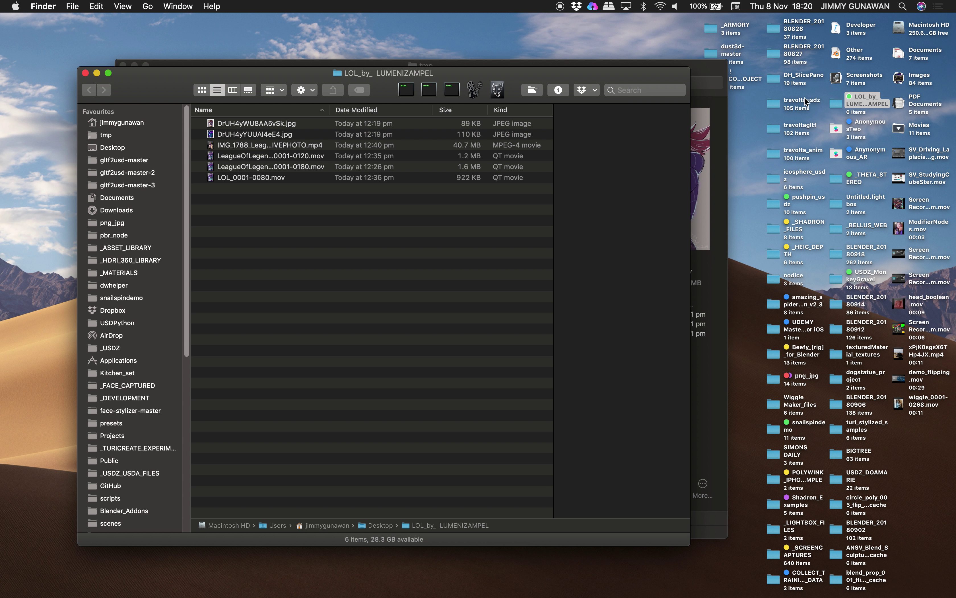
key(Down)
key(Down)
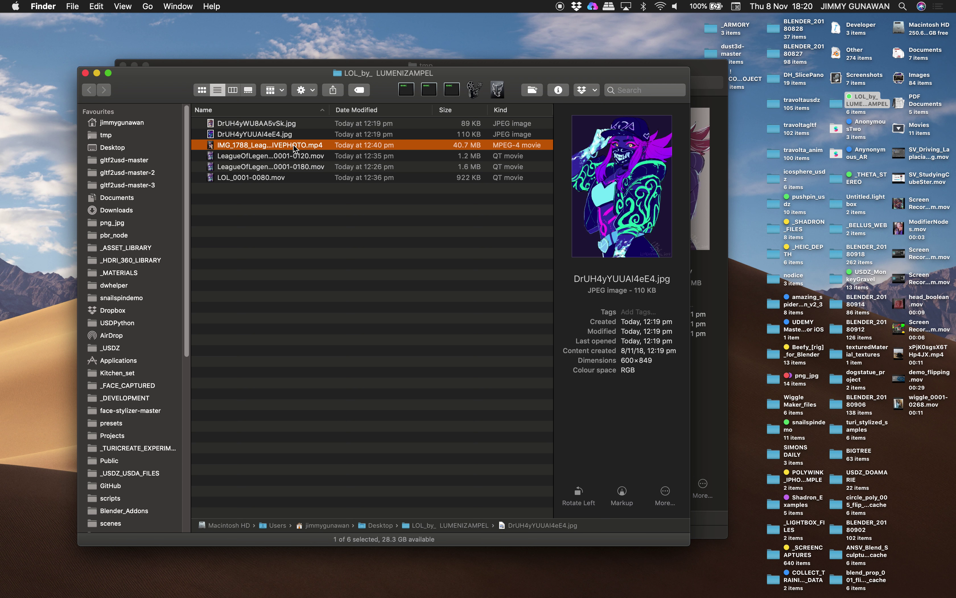
key(space)
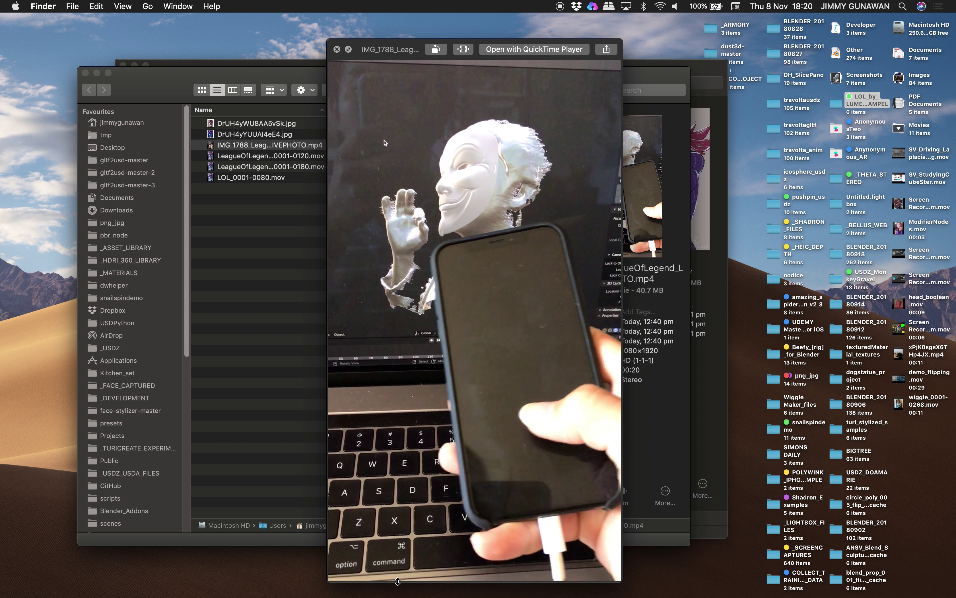
drag(403, 569, 480, 568)
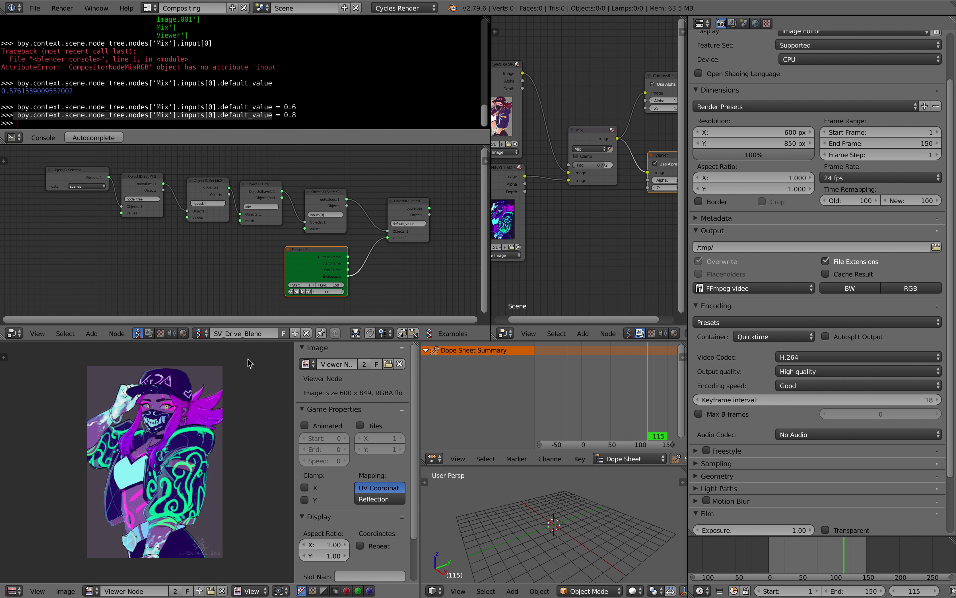
In Blender, make the image viewer taller and widen the compositor node editor to fit all its nodes
drag(283, 341, 284, 330)
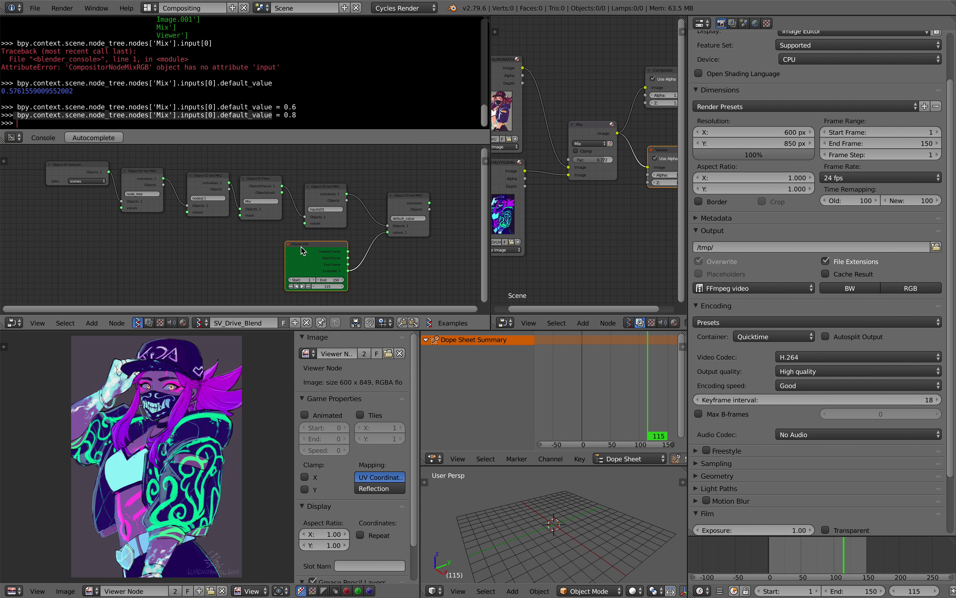
scroll(303, 250, down, 1)
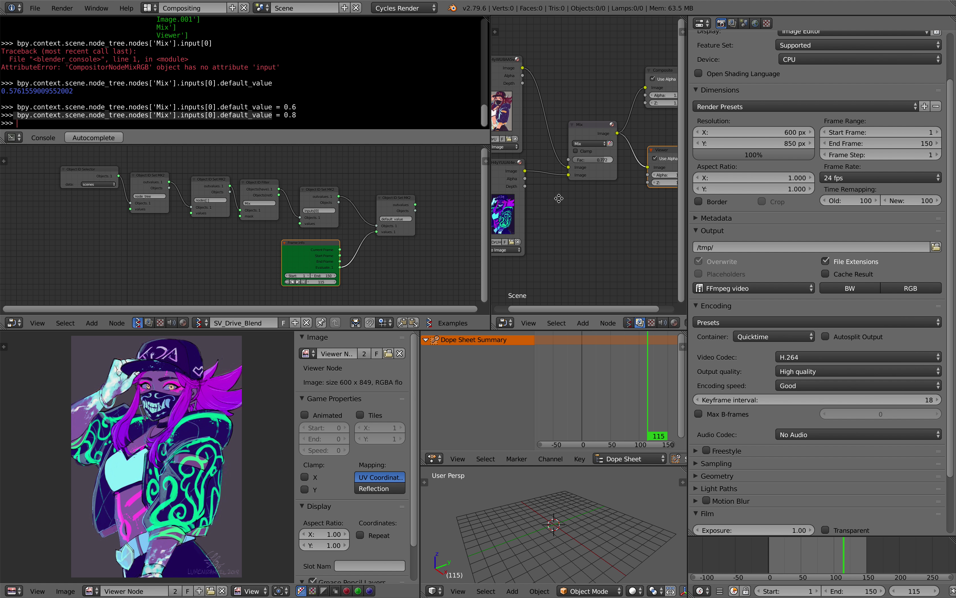
middle_drag(560, 198, 575, 225)
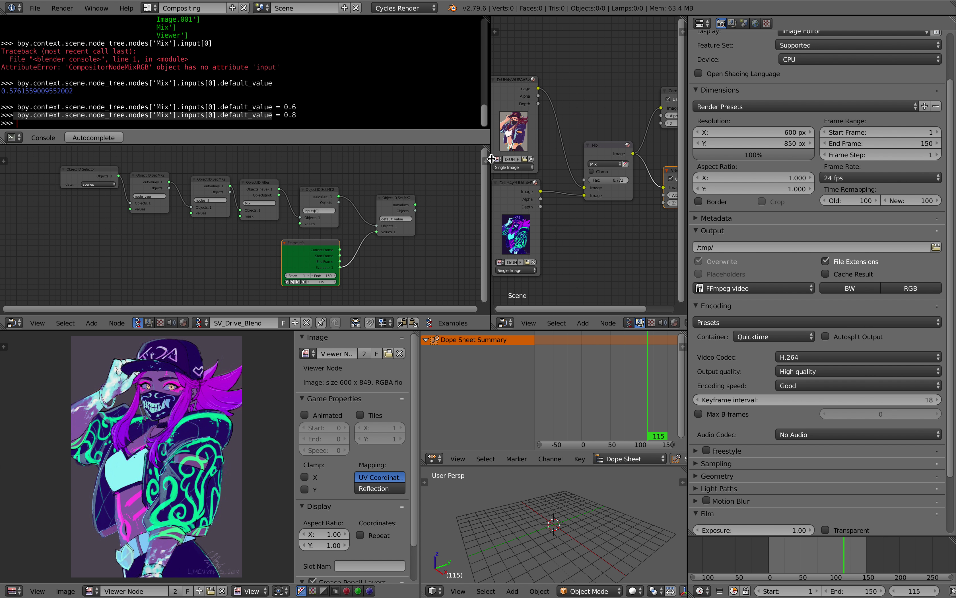
drag(490, 160, 441, 162)
Move the playhead to frame 142 and merge the 3D View area into the Dope Sheet
click(862, 550)
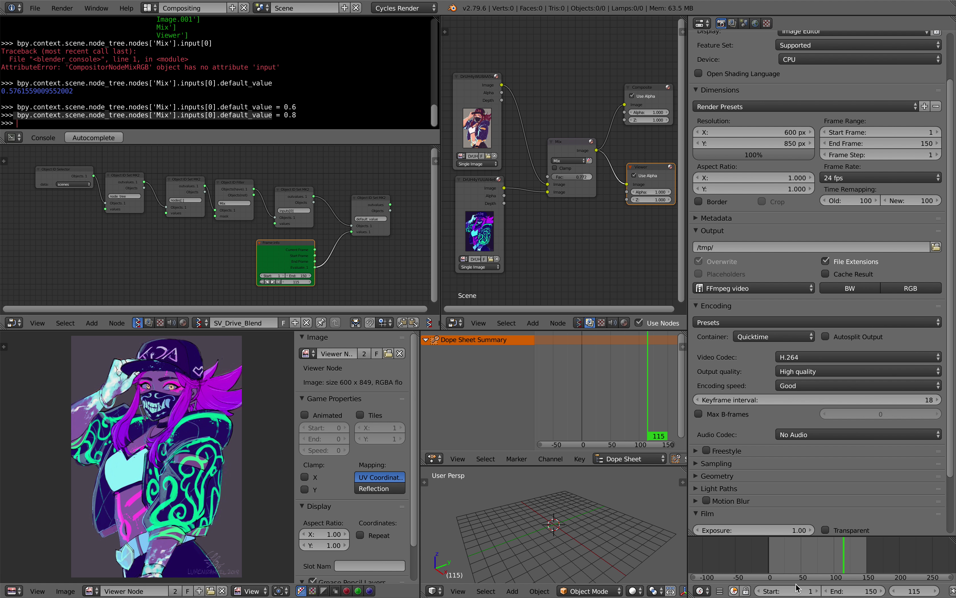
mouse_move(864, 546)
mouse_down()
mouse_move(756, 542)
mouse_move(862, 549)
mouse_up()
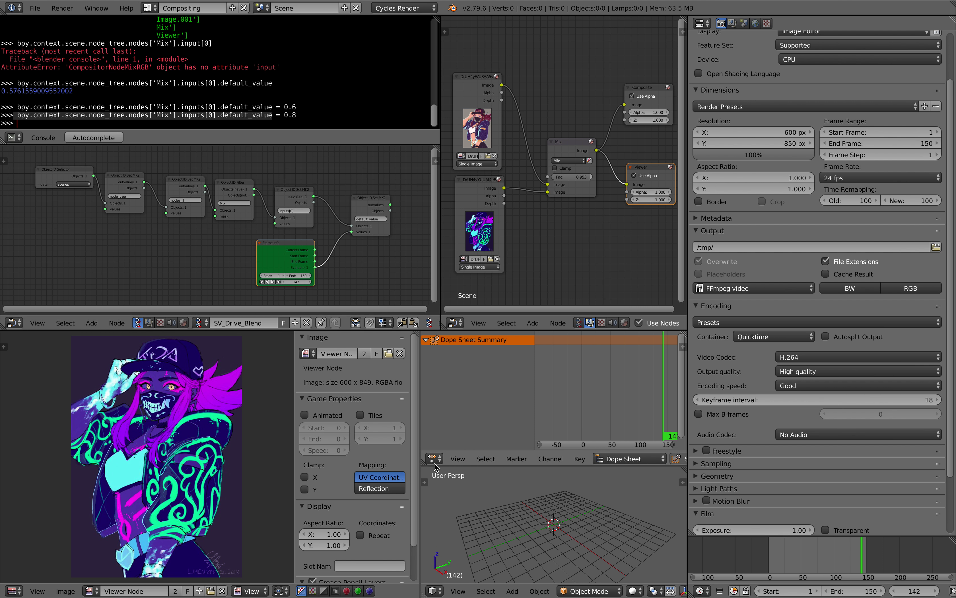
drag(425, 462, 426, 478)
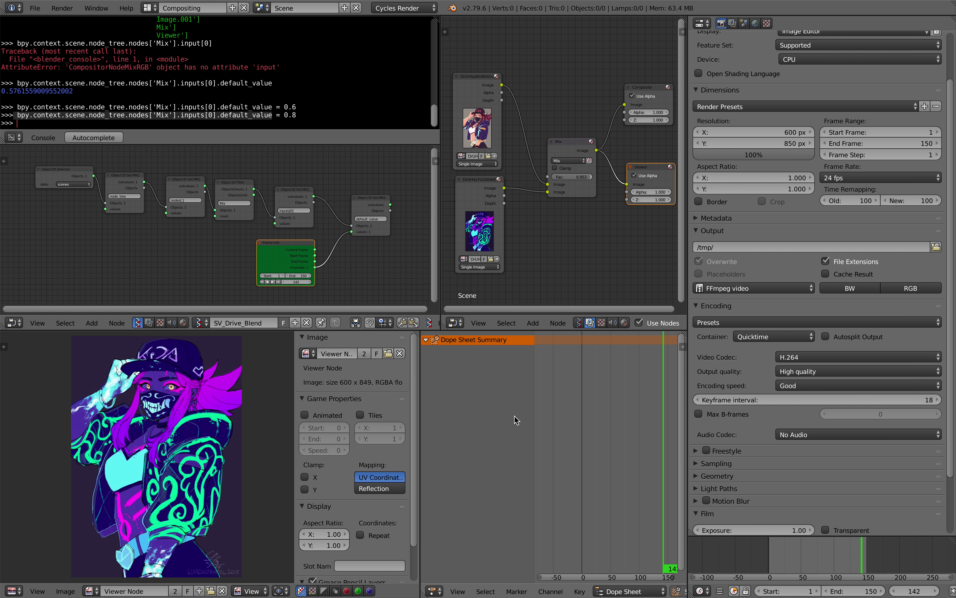
Switch to Finder and launch Reflector 3 by searching the system for "ref"
key(ctrl+Left)
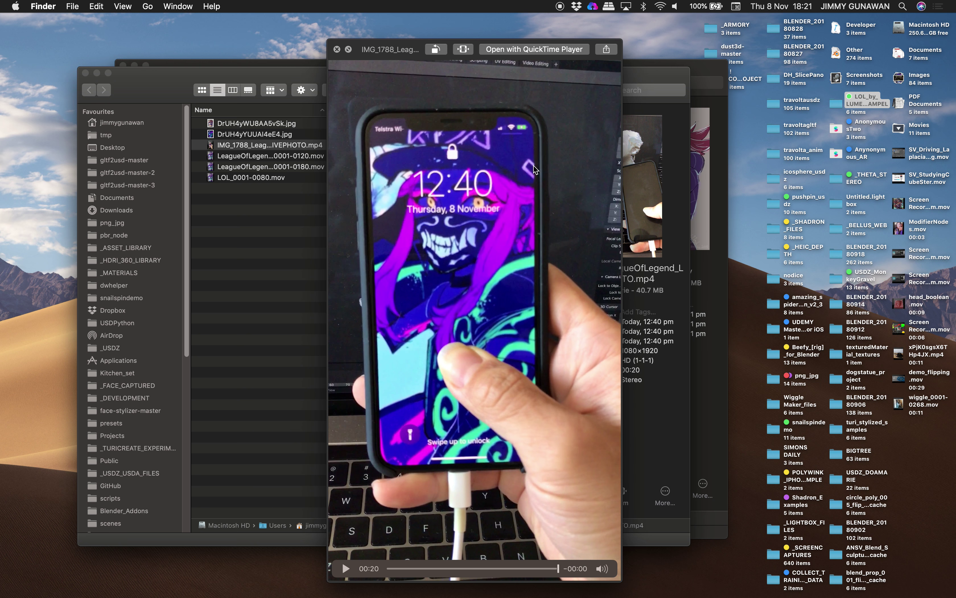
click(903, 6)
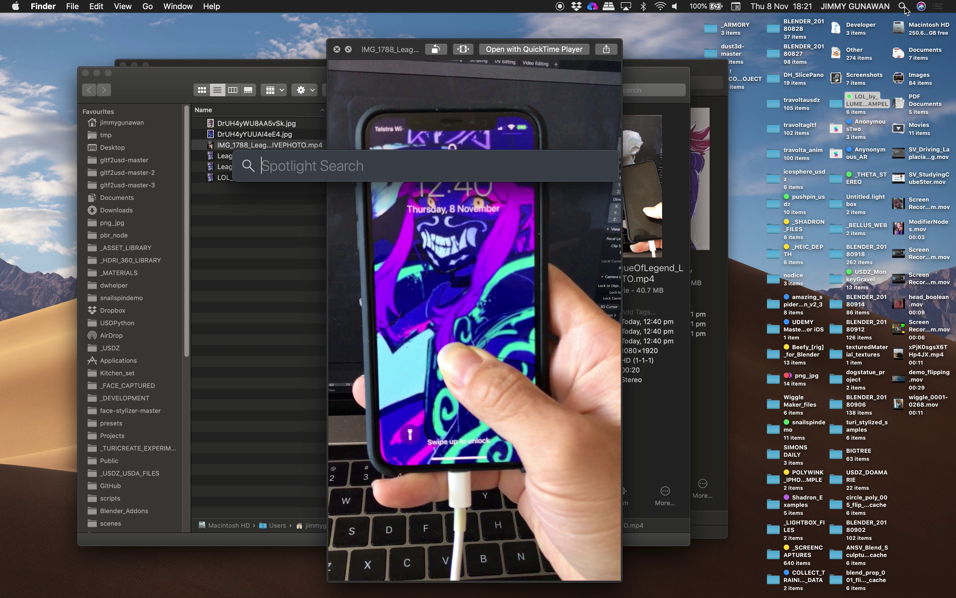
text(ref)
key(Return)
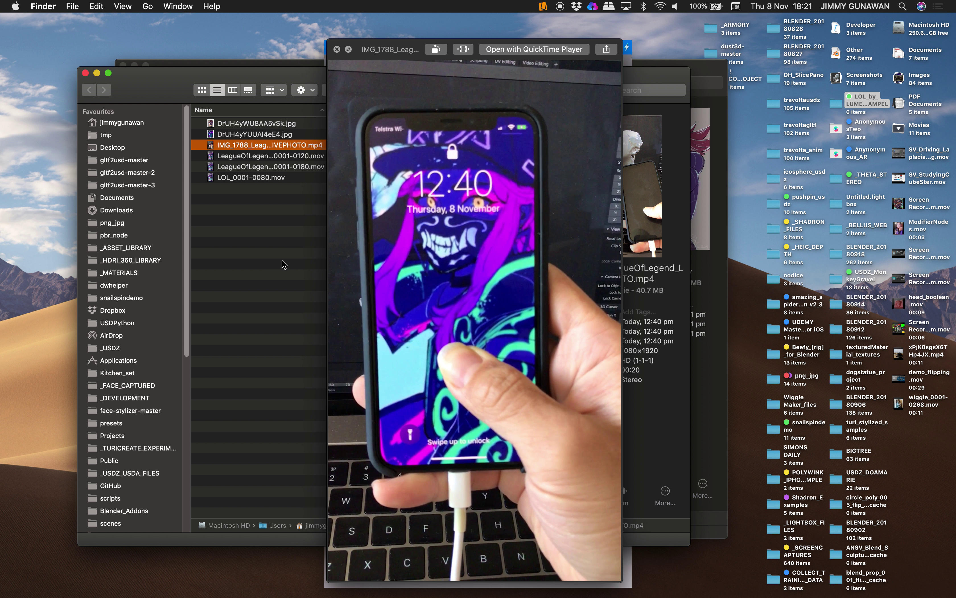
Preview LOL_0001-0080.mov from the LOL_by_LUMENIZAMPEL folder and send it to the iPhone through AirDrop
click(261, 179)
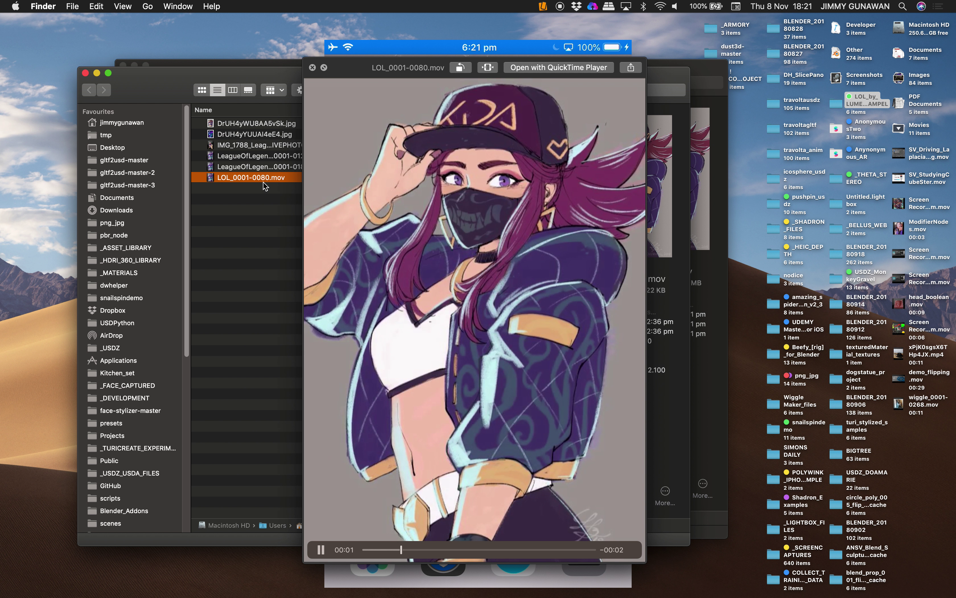
key(space)
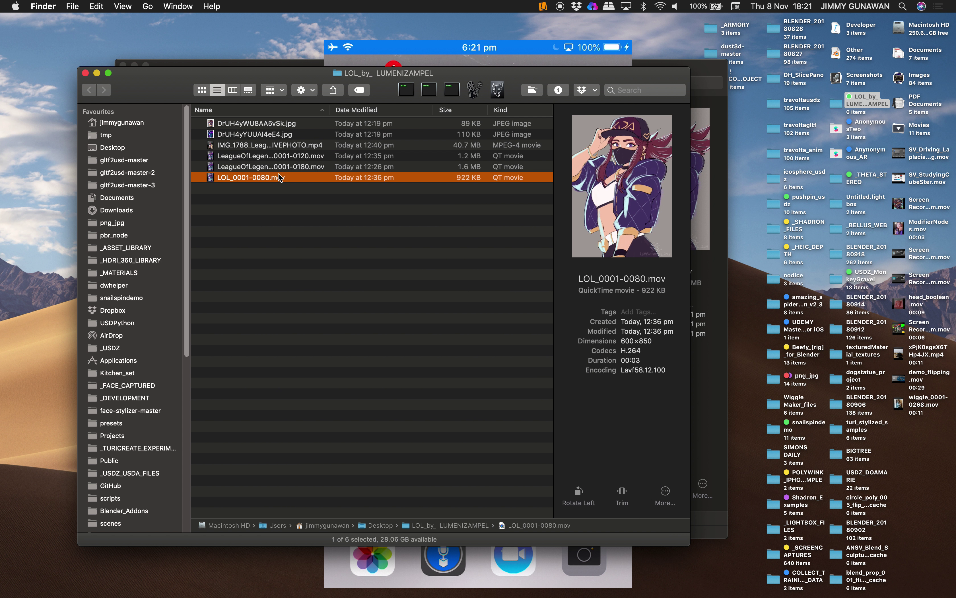
right_click(267, 181)
mouse_move(395, 313)
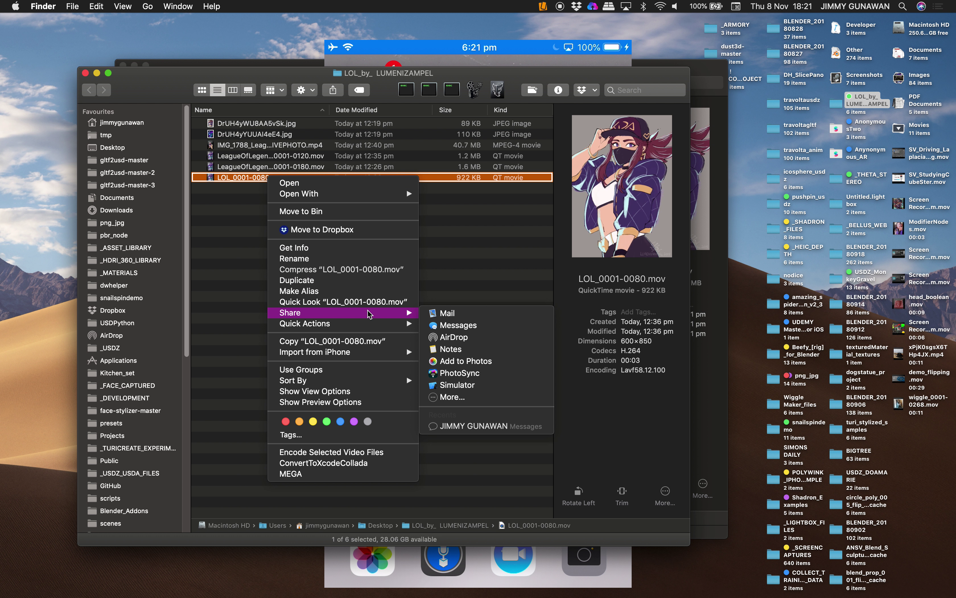
click(454, 336)
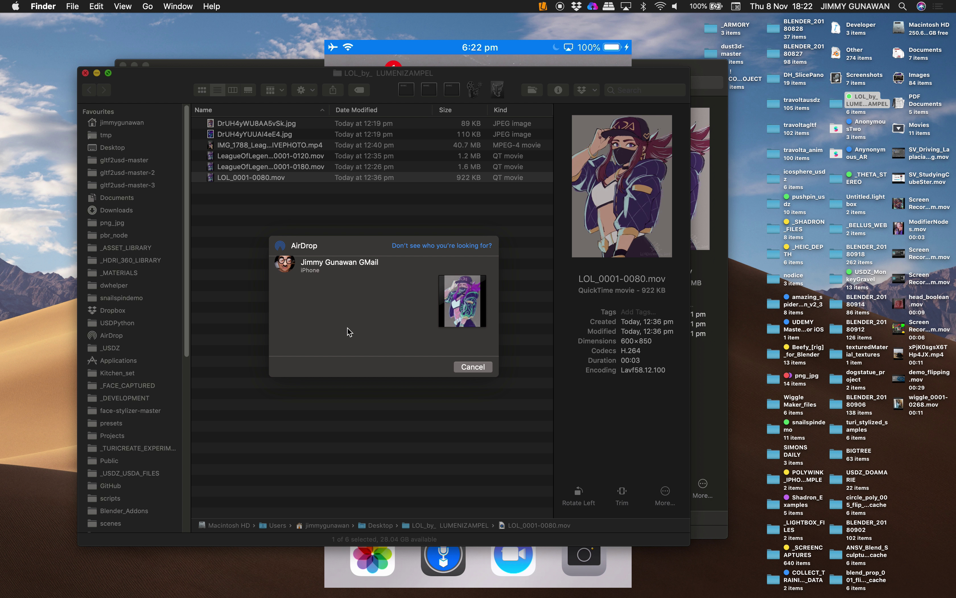
click(286, 273)
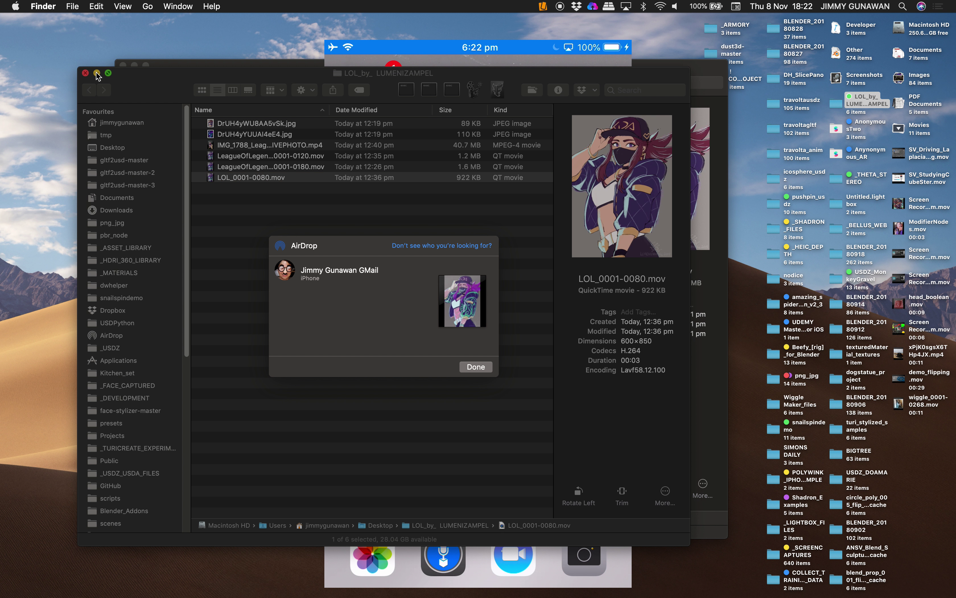
Switch to Reflector 3, then reposition and enlarge the mirrored iPhone window over the Finder windows, clear of the desktop icons
click(368, 37)
drag(368, 36, 359, 37)
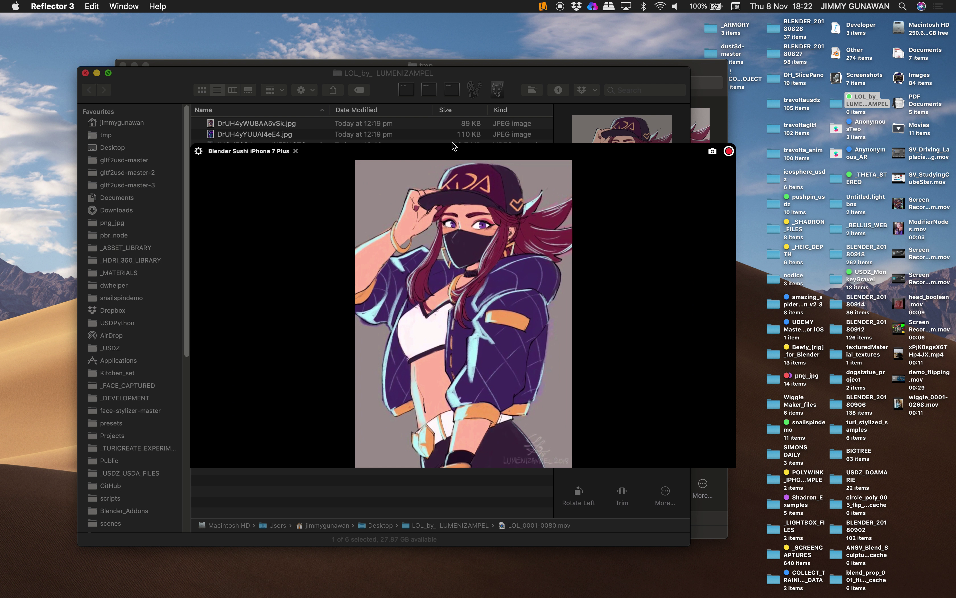
drag(386, 150, 335, 68)
drag(683, 385, 667, 472)
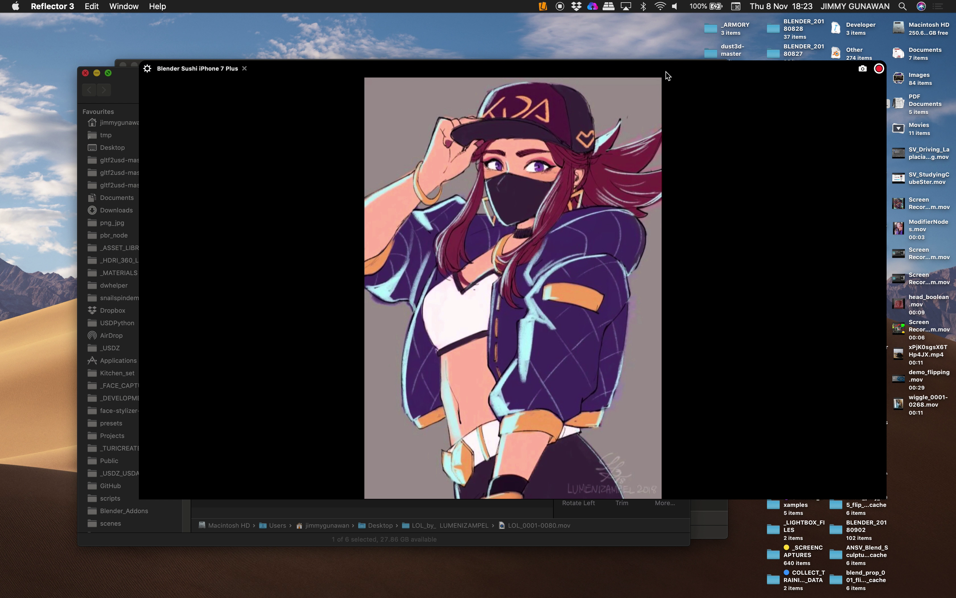
drag(665, 71, 614, 84)
drag(830, 510, 770, 457)
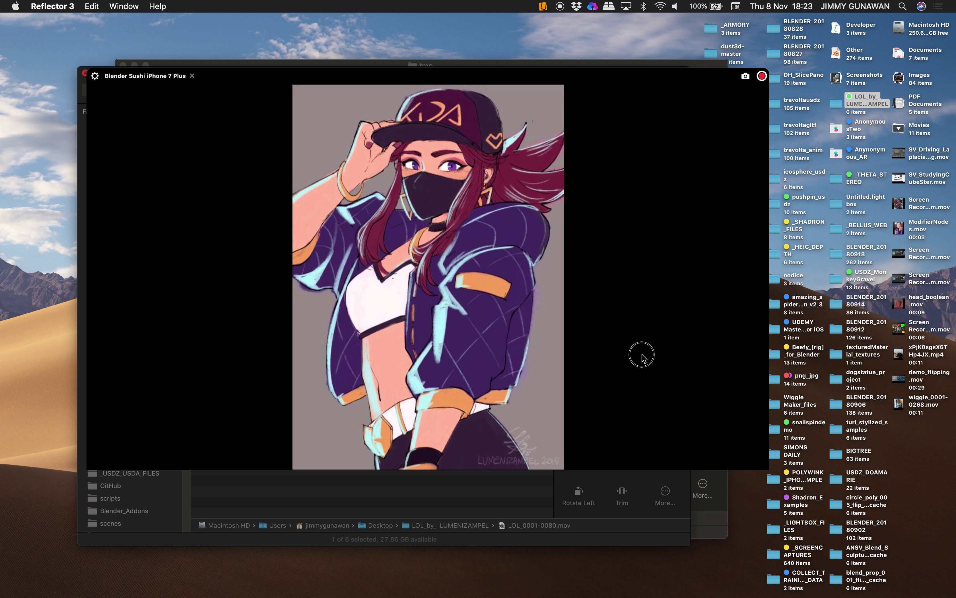